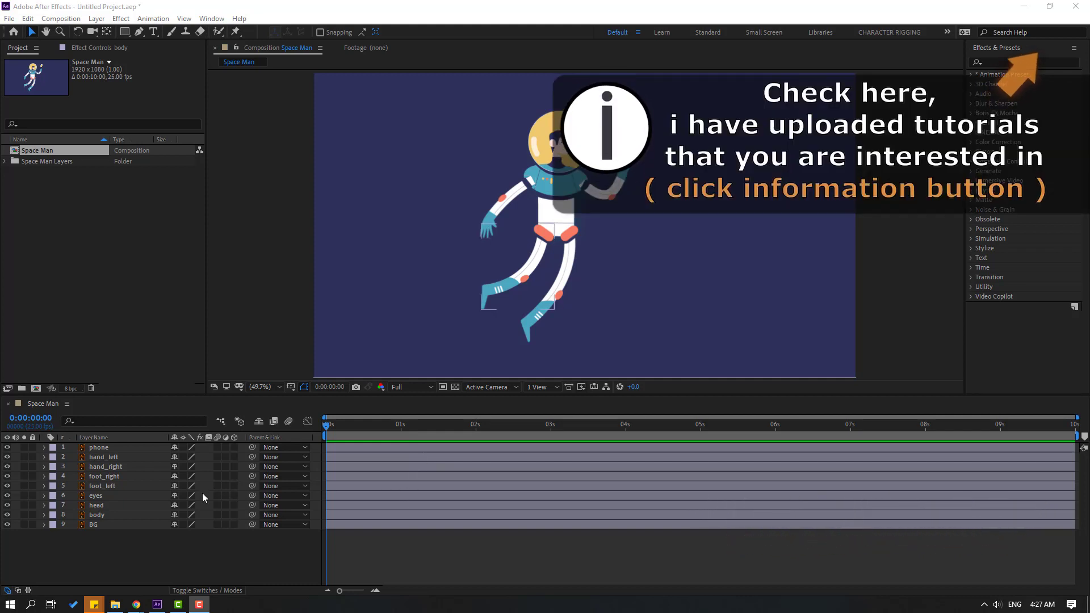
Step: Lock the BG layer and solo the hand_left layer so only that arm shows in the composition
{"action": "left_click", "coordinate": [90, 526]}
{"action": "left_click", "coordinate": [34, 525]}
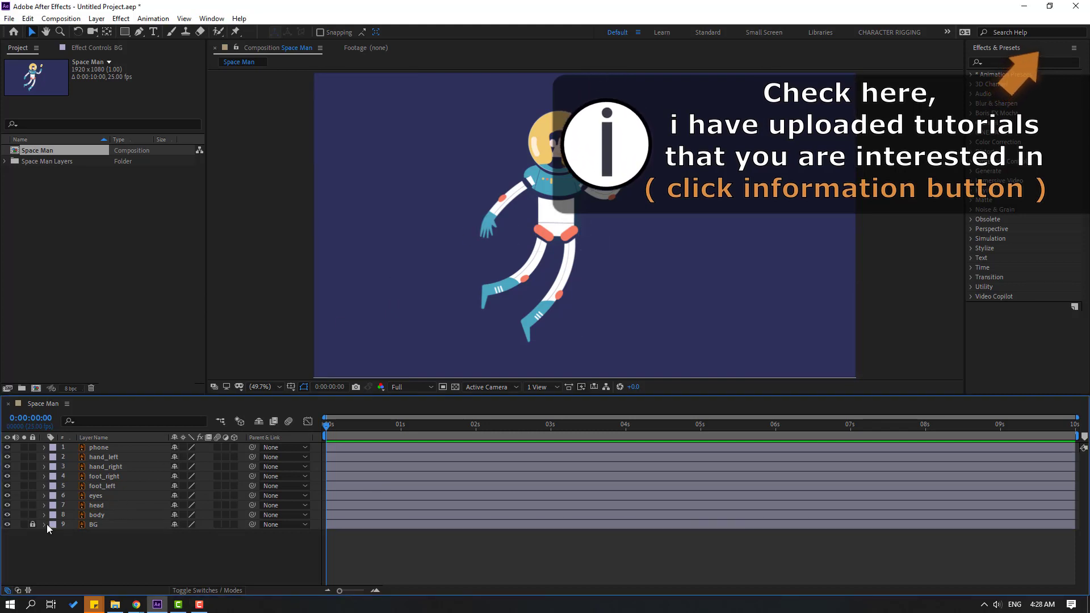
{"action": "left_click", "coordinate": [489, 219]}
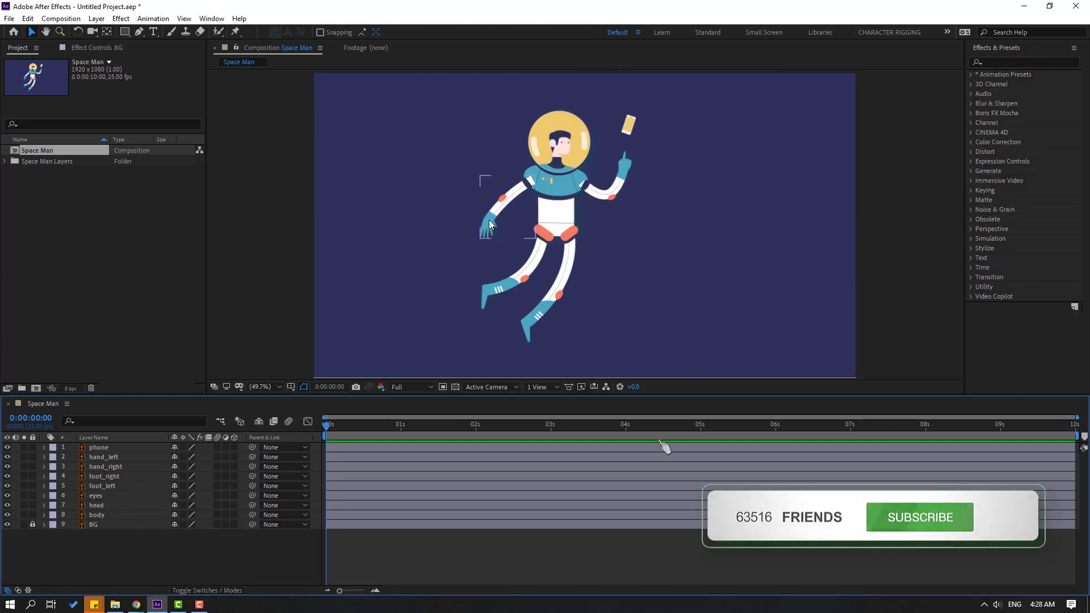
{"action": "left_click", "coordinate": [24, 457]}
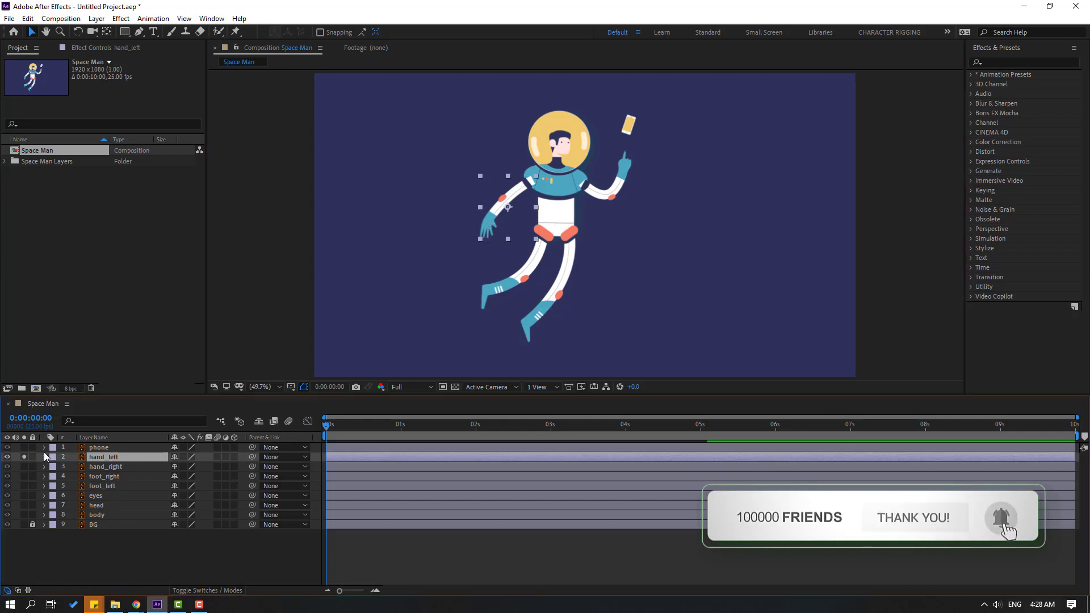
{"action": "scroll", "coordinate": [551, 190], "scroll_direction": "up", "scroll_amount": 2}
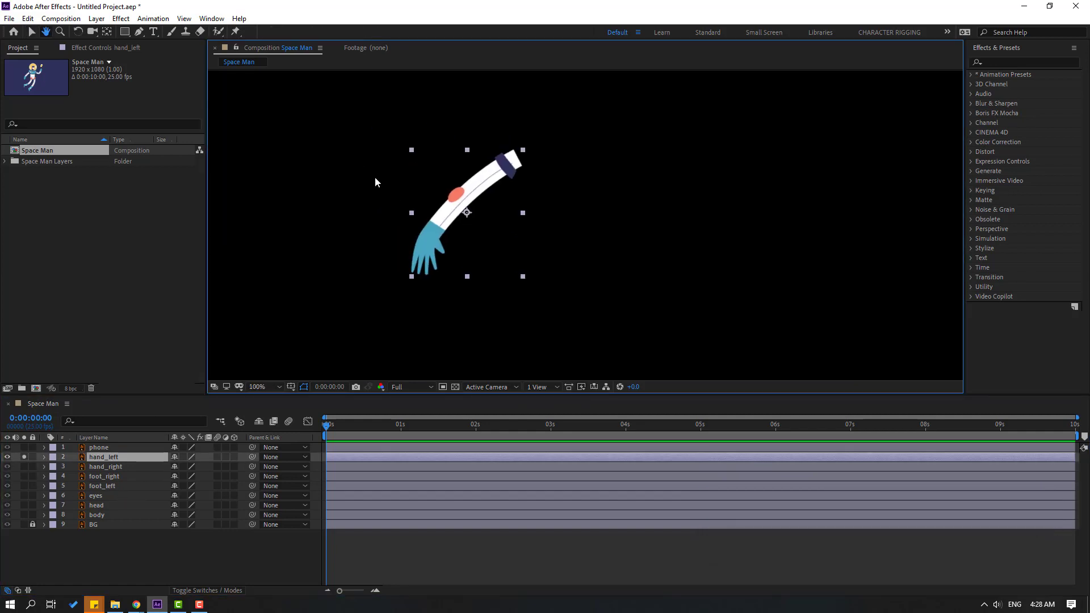
Step: Place three puppet position pins on the hand_left arm: at the shoulder, the elbow and the hand
{"action": "left_click", "coordinate": [235, 32]}
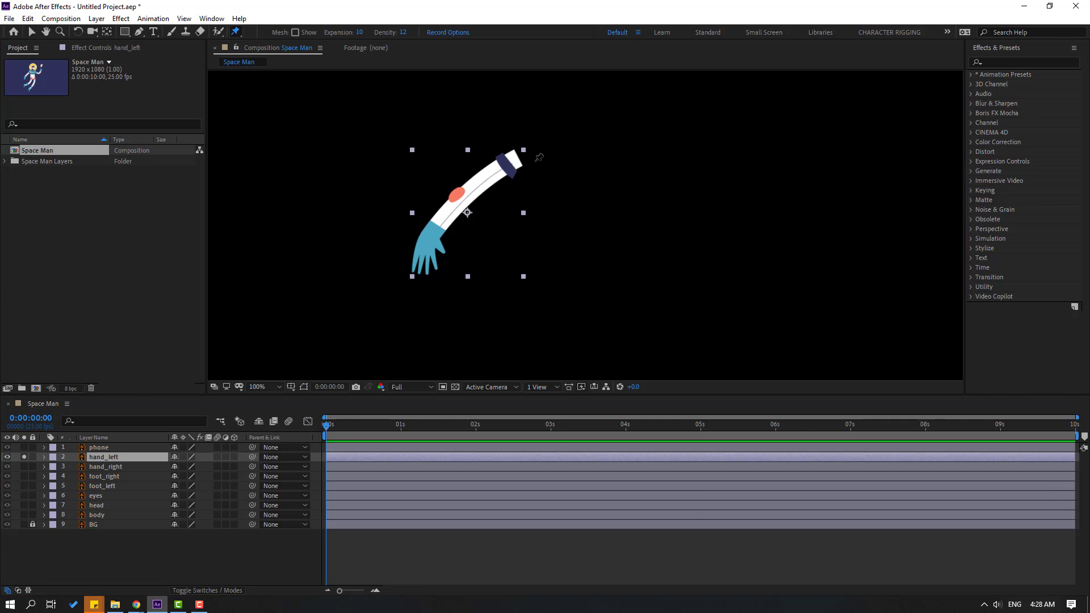
{"action": "left_click", "coordinate": [510, 161]}
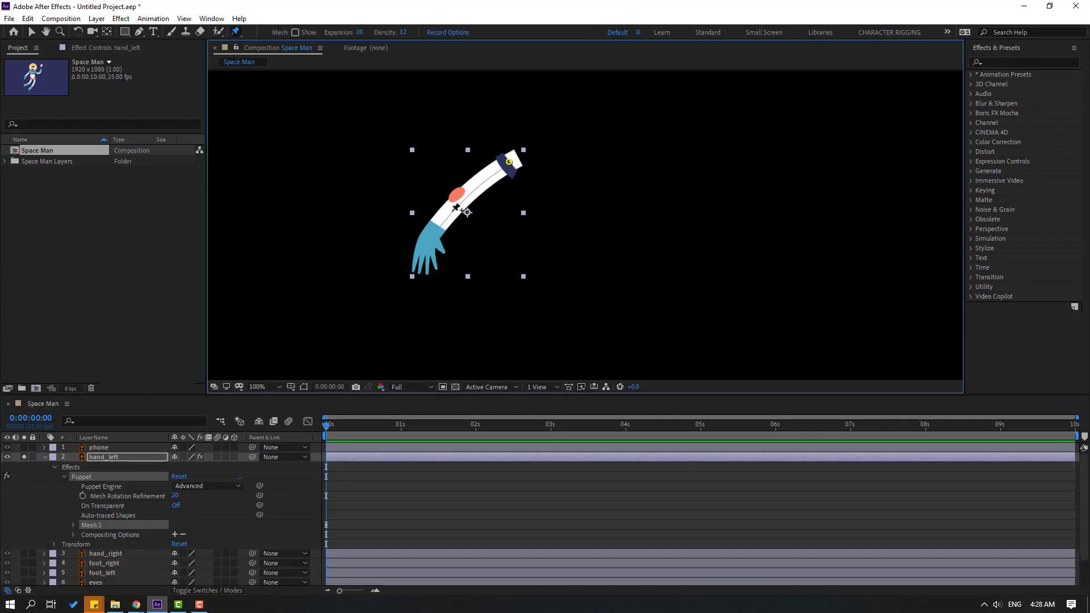
{"action": "left_click", "coordinate": [460, 197]}
{"action": "left_click", "coordinate": [32, 35]}
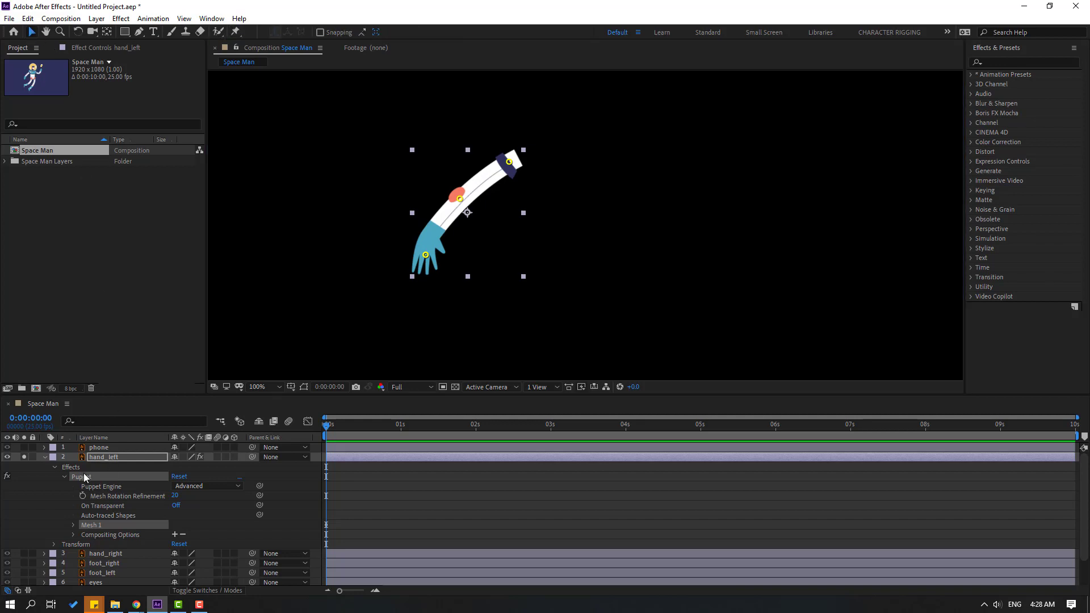
Step: Set the Puppet Engine of hand_left to Legacy, collapse the layer and turn off its solo
{"action": "left_click", "coordinate": [104, 488]}
{"action": "left_click", "coordinate": [186, 487]}
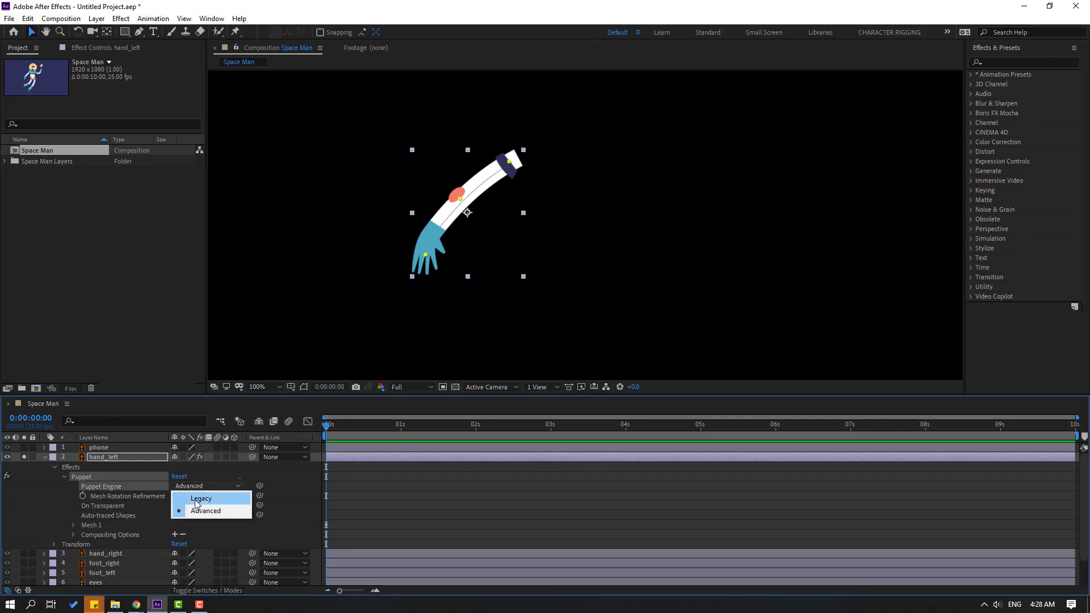
{"action": "left_click", "coordinate": [196, 500]}
{"action": "left_click", "coordinate": [827, 399]}
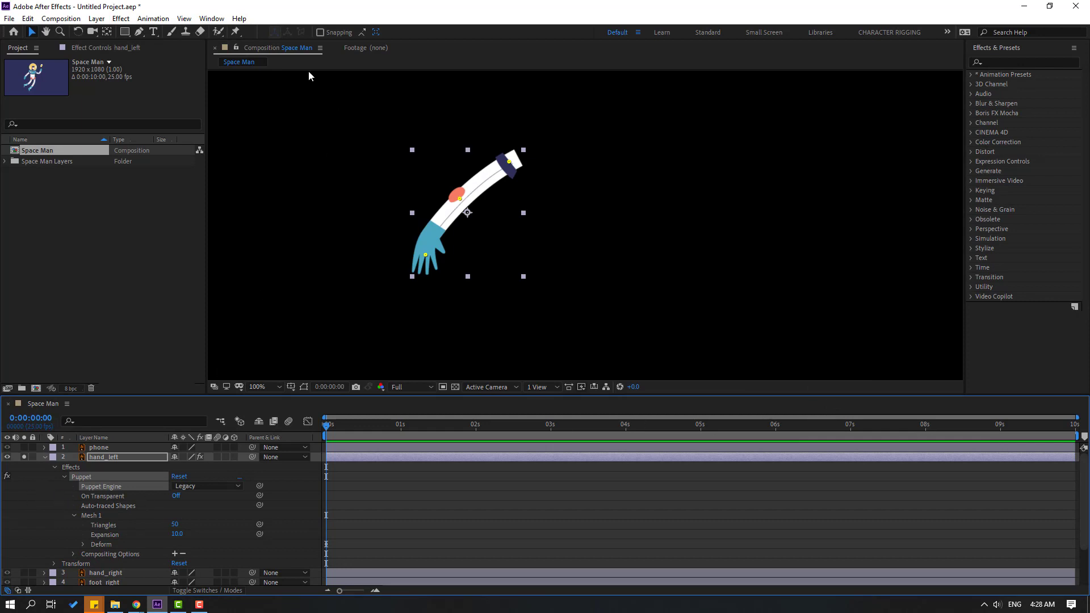
{"action": "left_click", "coordinate": [45, 457]}
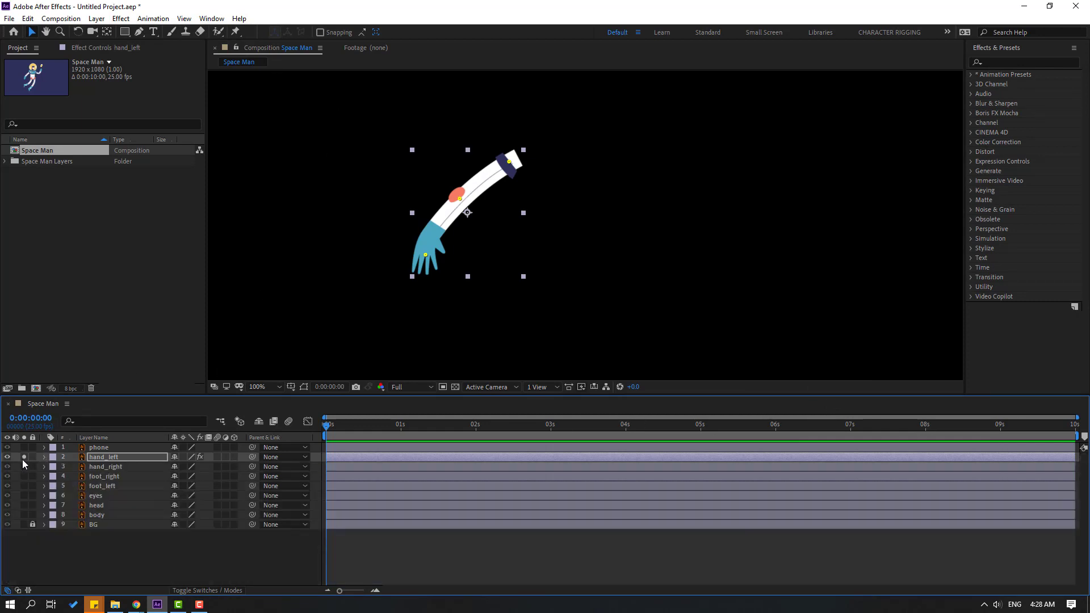
{"action": "left_click", "coordinate": [24, 457]}
Step: Solo the hand_right layer and place puppet position pins at its shoulder, elbow and hand
{"action": "left_click", "coordinate": [105, 466]}
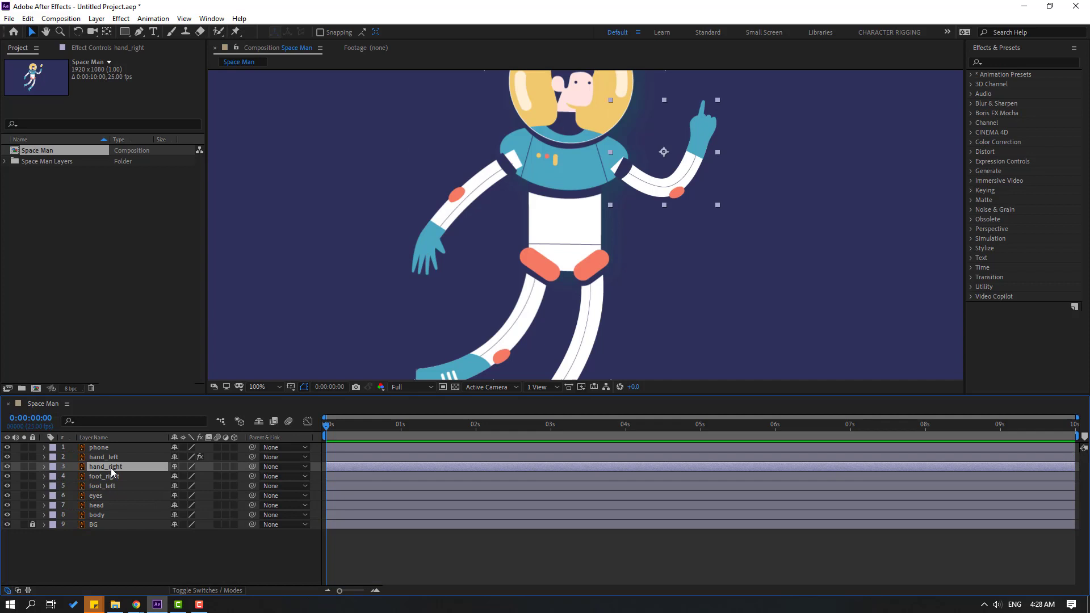
{"action": "left_click", "coordinate": [23, 467]}
{"action": "left_click_drag", "start_coordinate": [739, 181], "coordinate": [613, 208]}
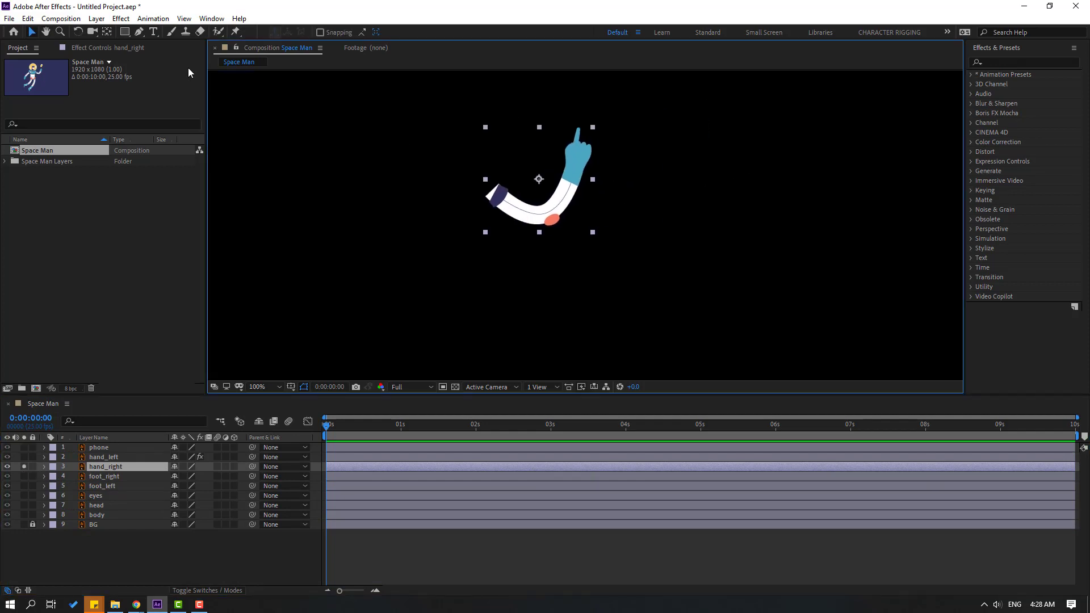
{"action": "left_click", "coordinate": [237, 32]}
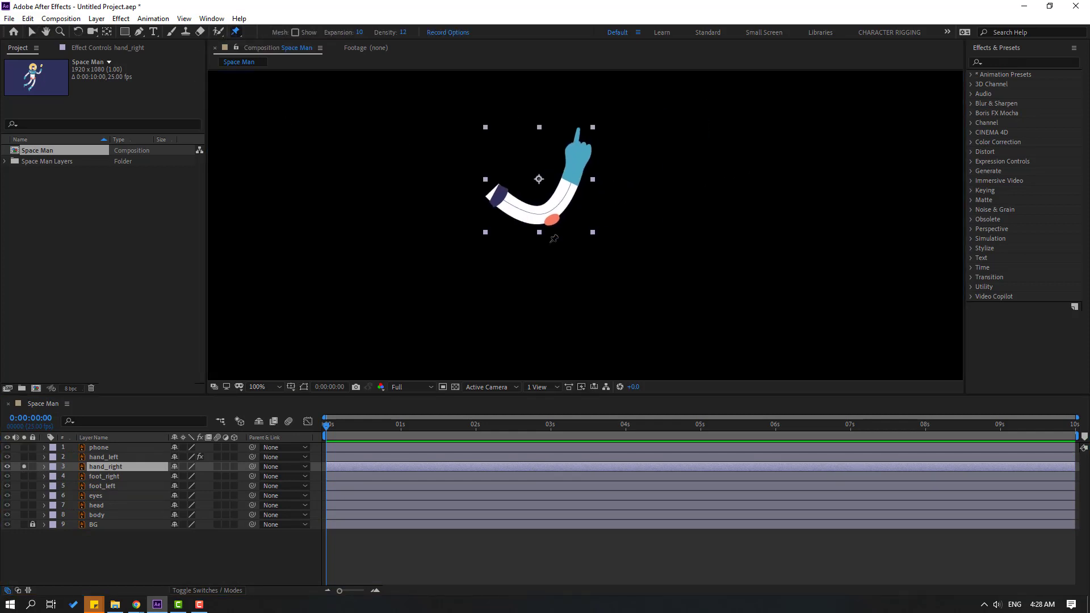
{"action": "left_click", "coordinate": [496, 192]}
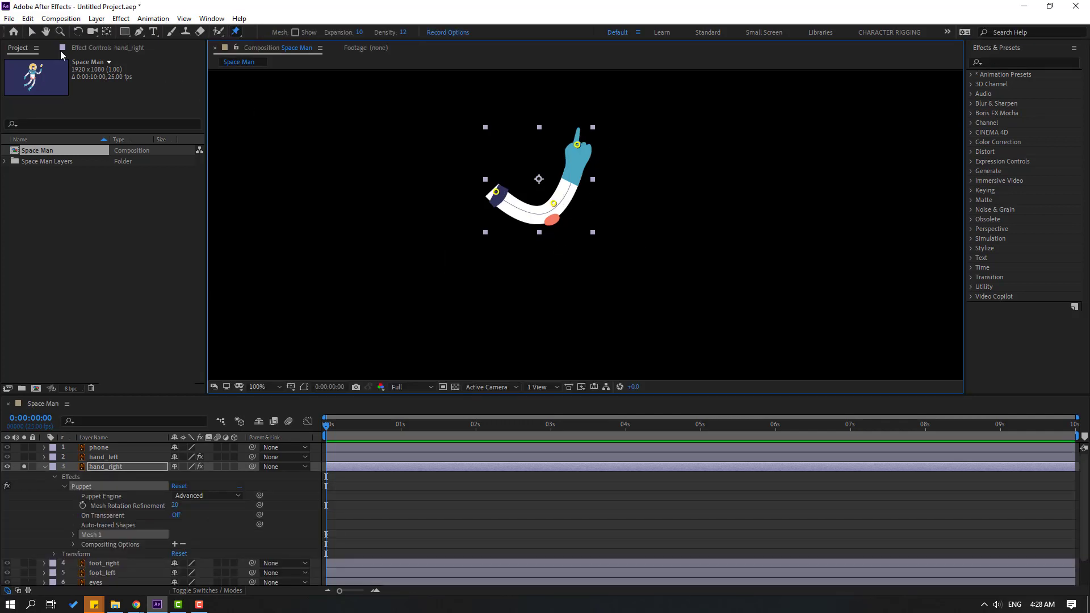
{"action": "left_click", "coordinate": [32, 32]}
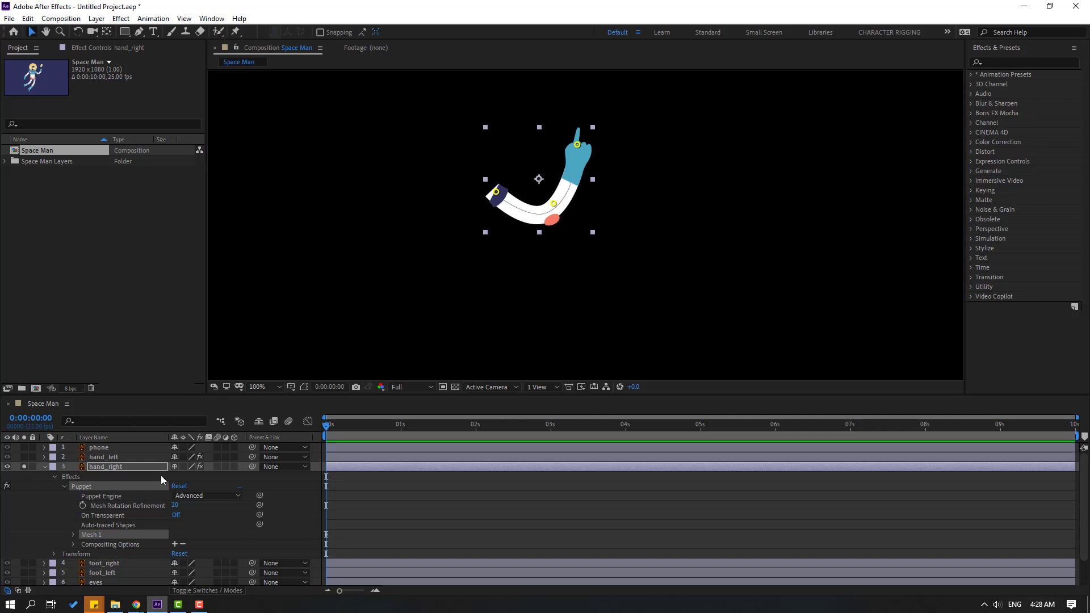
Step: Set the Puppet Engine of hand_right to Legacy, collapse the layer and turn off its solo
{"action": "left_click", "coordinate": [117, 498]}
{"action": "left_click", "coordinate": [196, 496]}
{"action": "left_click", "coordinate": [193, 506]}
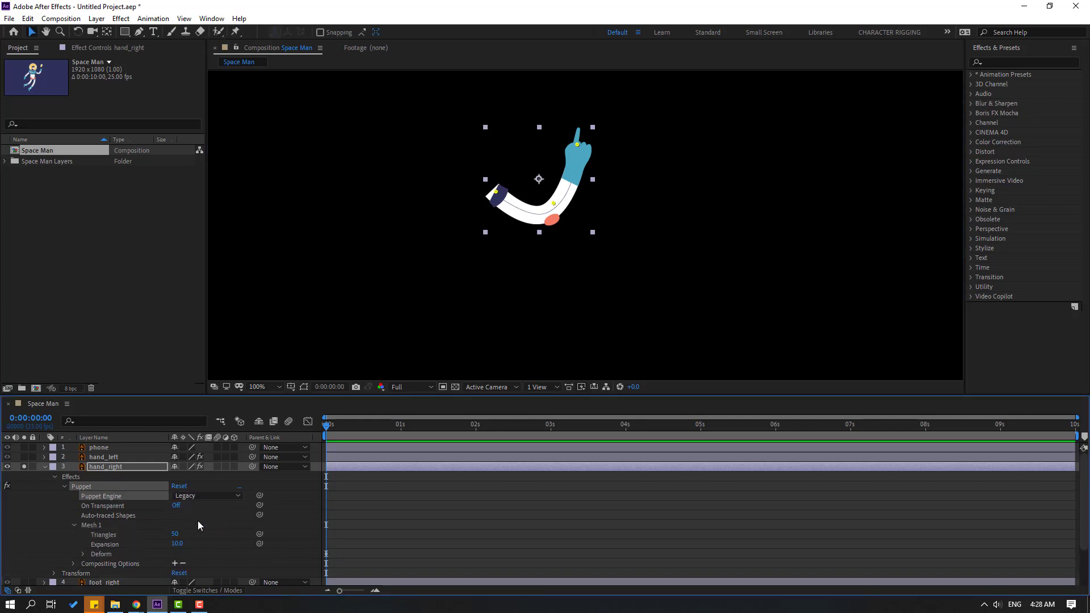
{"action": "left_click", "coordinate": [45, 467]}
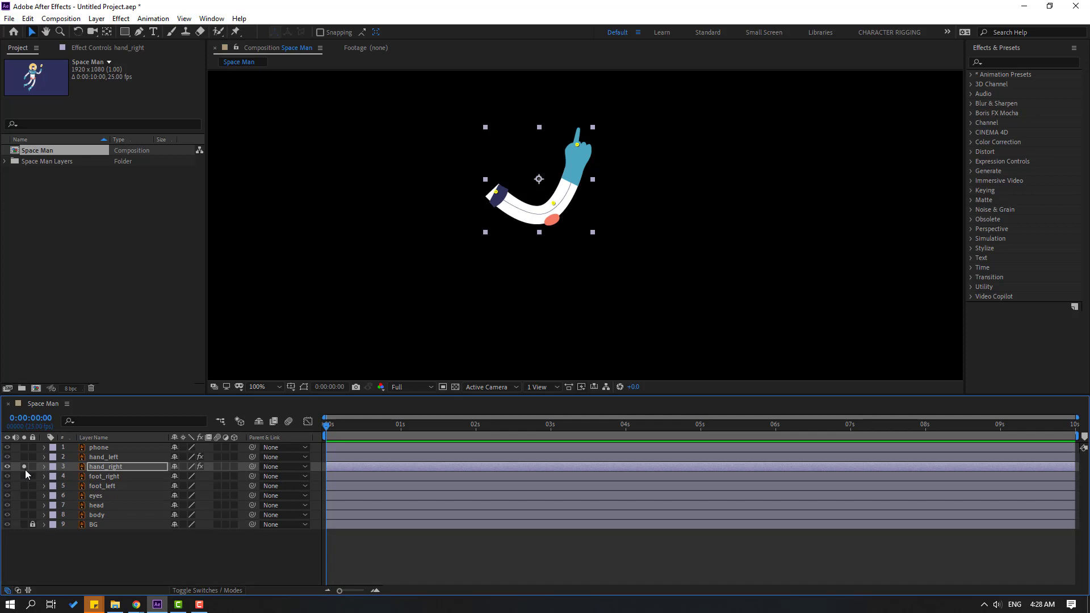
{"action": "left_click", "coordinate": [24, 467]}
Step: Solo the foot_left layer and place puppet position pins at its hip, knee and ankle
{"action": "scroll", "coordinate": [402, 208], "scroll_direction": "down", "scroll_amount": 5}
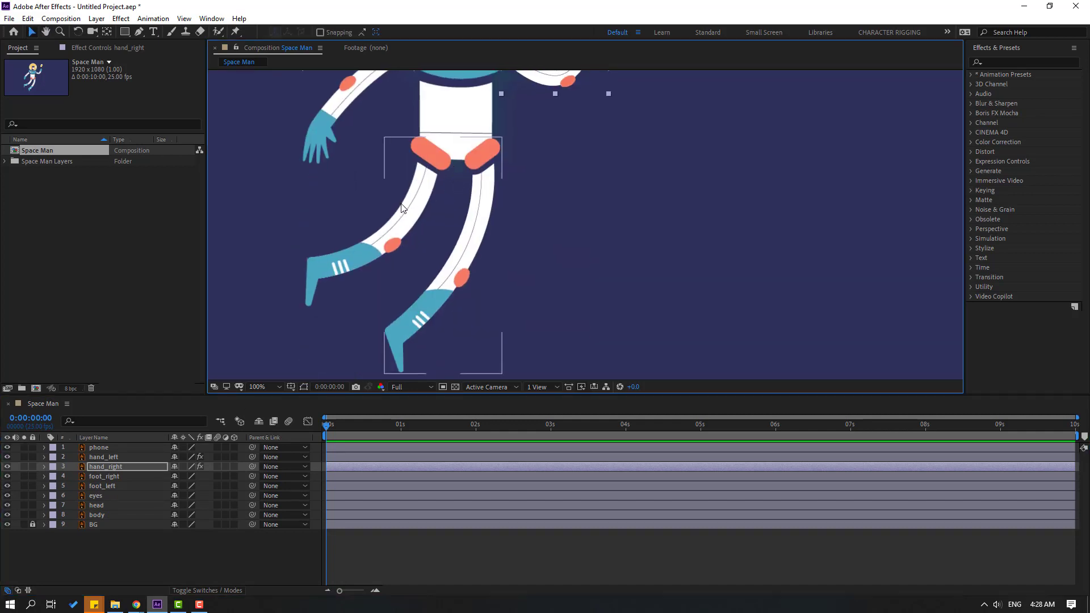
{"action": "left_click", "coordinate": [402, 208]}
{"action": "left_click", "coordinate": [114, 486]}
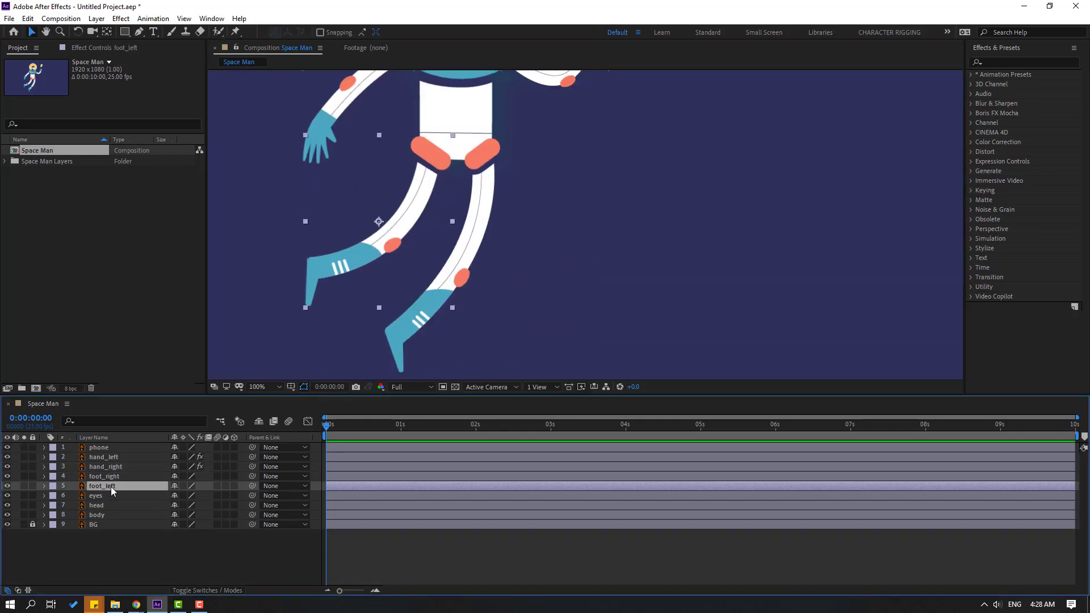
{"action": "left_click", "coordinate": [24, 486]}
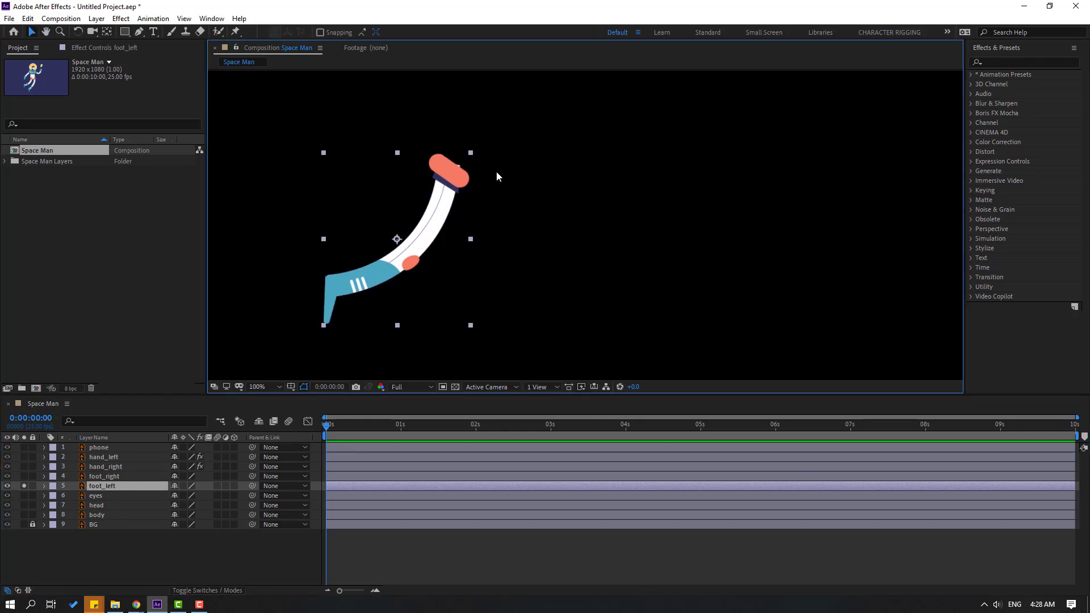
{"action": "left_click", "coordinate": [236, 32]}
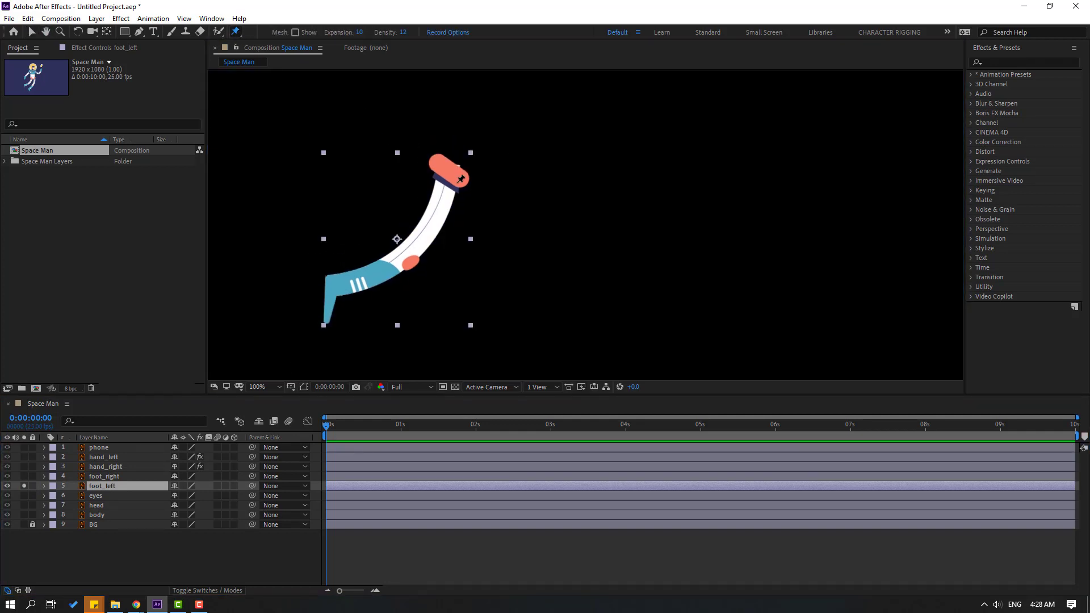
{"action": "left_click", "coordinate": [451, 172]}
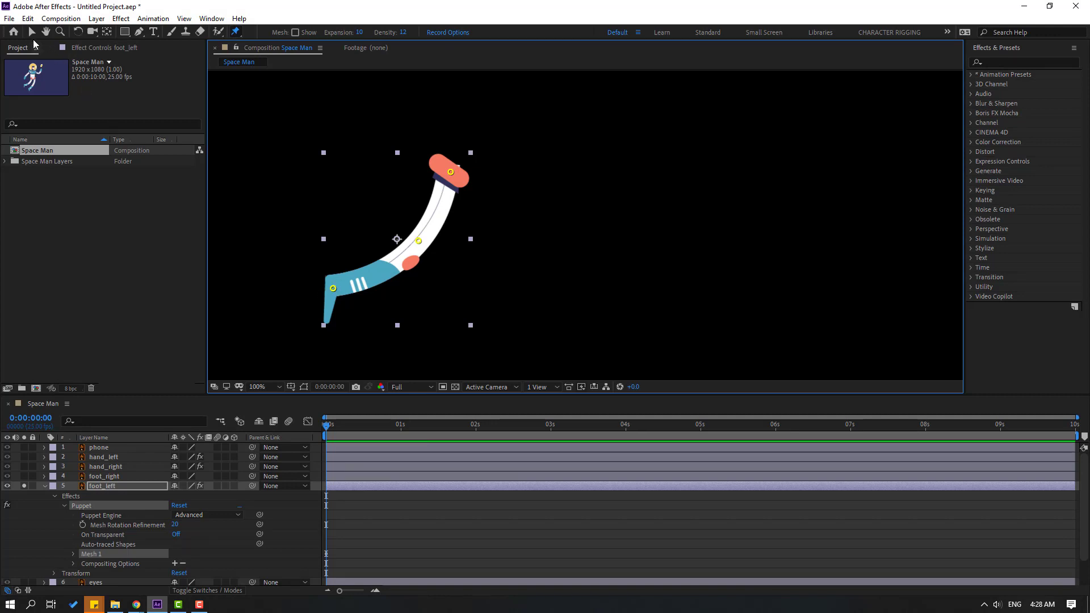
{"action": "left_click", "coordinate": [32, 31]}
Step: Set the Puppet Engine of foot_left to Legacy, turn off its solo and collapse the layer
{"action": "left_click", "coordinate": [116, 517]}
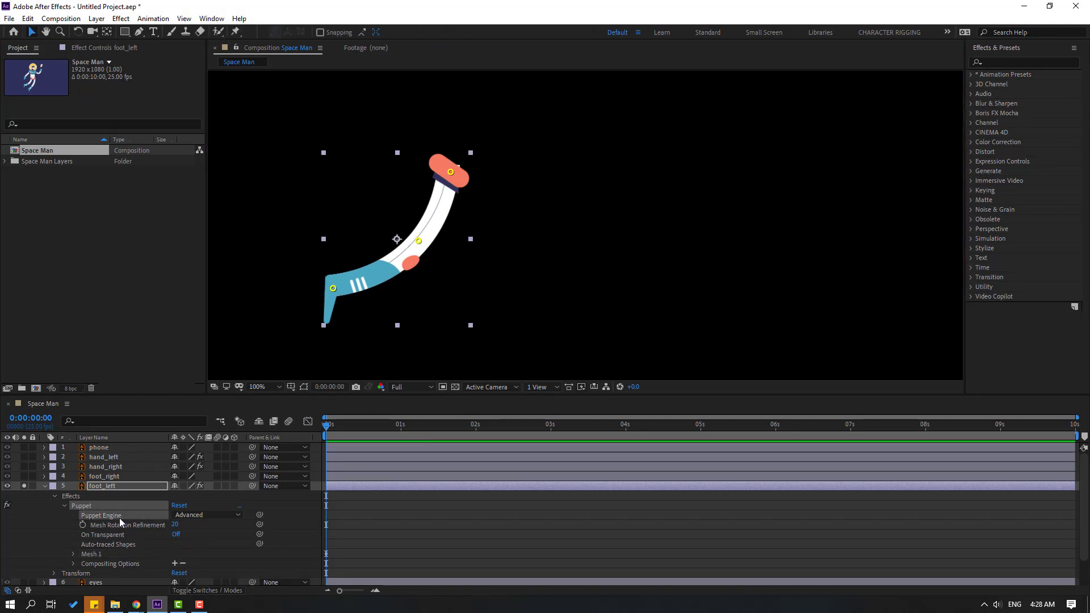
{"action": "left_click", "coordinate": [201, 515]}
{"action": "left_click", "coordinate": [200, 528]}
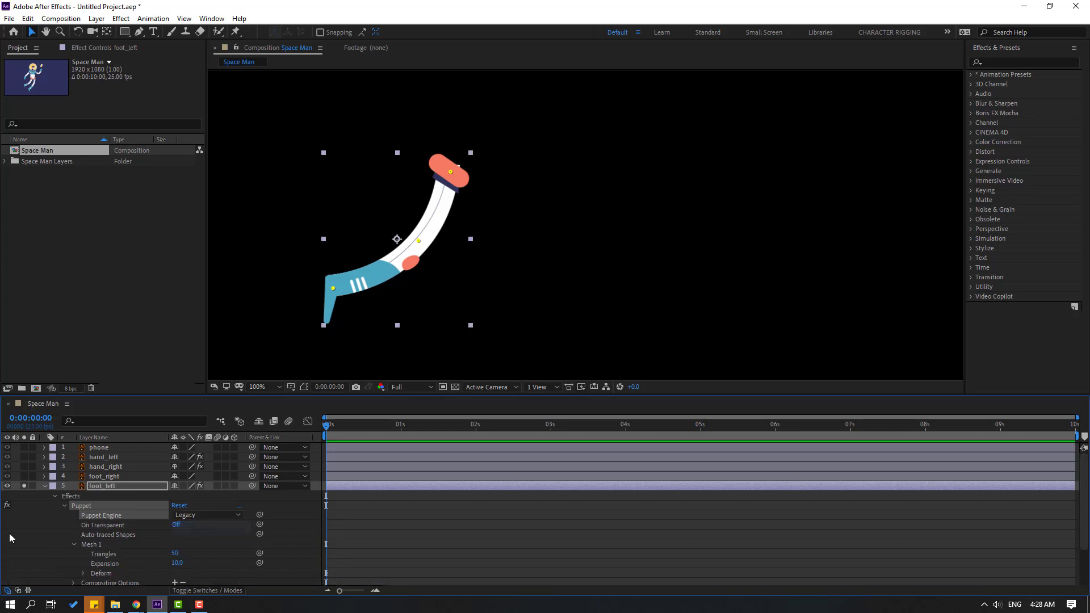
{"action": "left_click", "coordinate": [24, 487]}
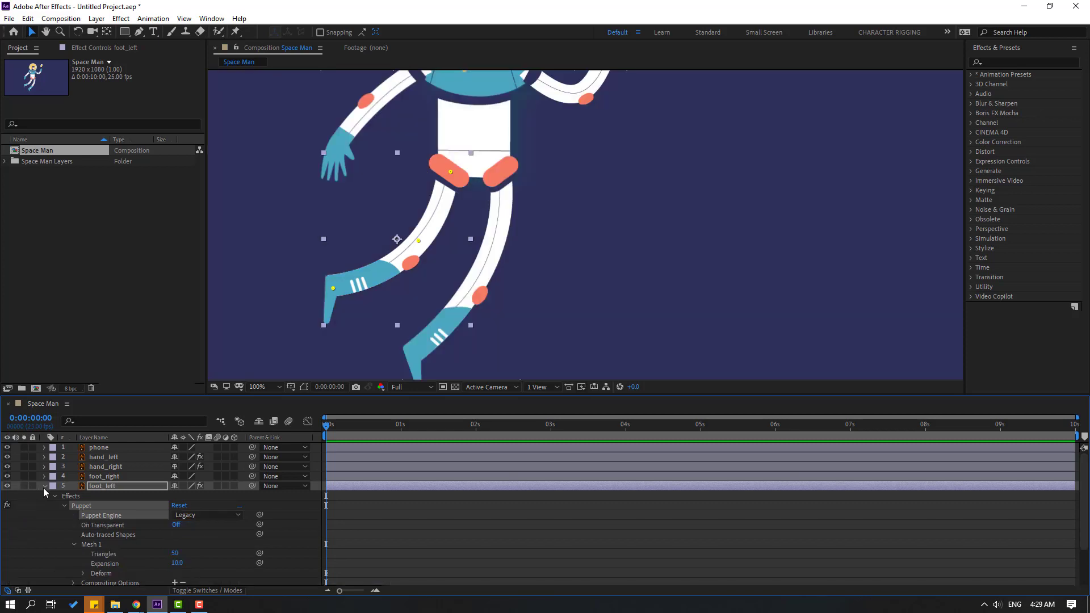
{"action": "left_click", "coordinate": [45, 487]}
Step: Solo the foot_right layer and place puppet position pins at its hip, knee and ankle
{"action": "left_click", "coordinate": [111, 475]}
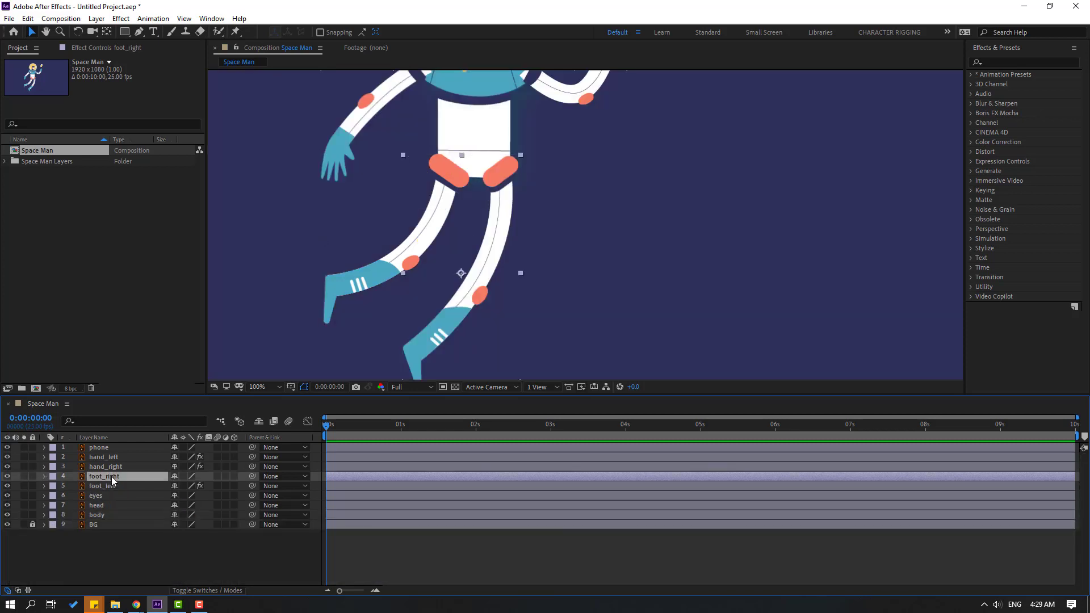
{"action": "left_click", "coordinate": [24, 477]}
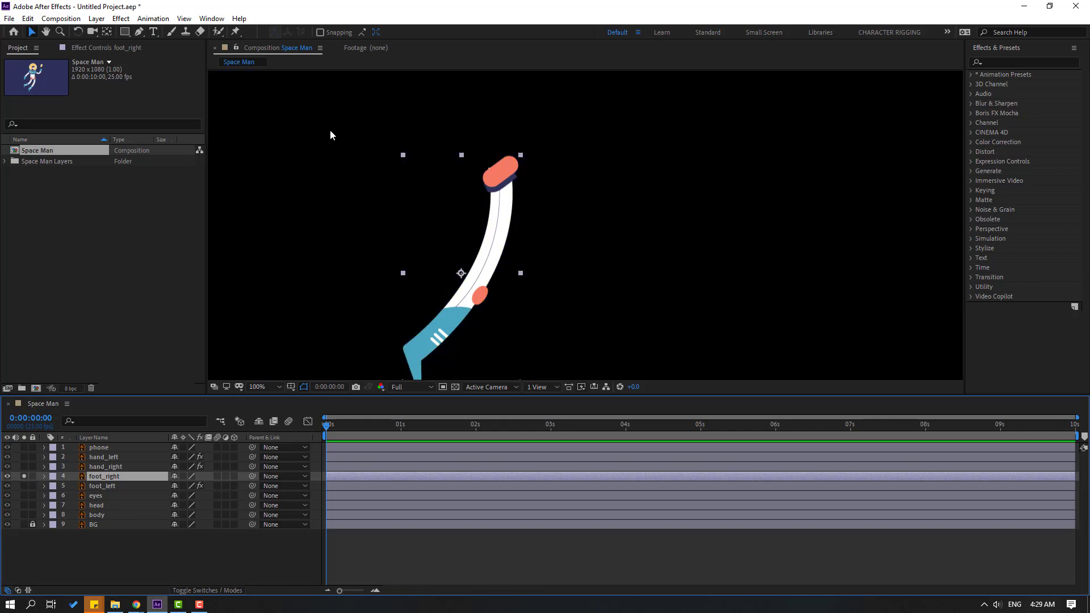
{"action": "left_click", "coordinate": [237, 32]}
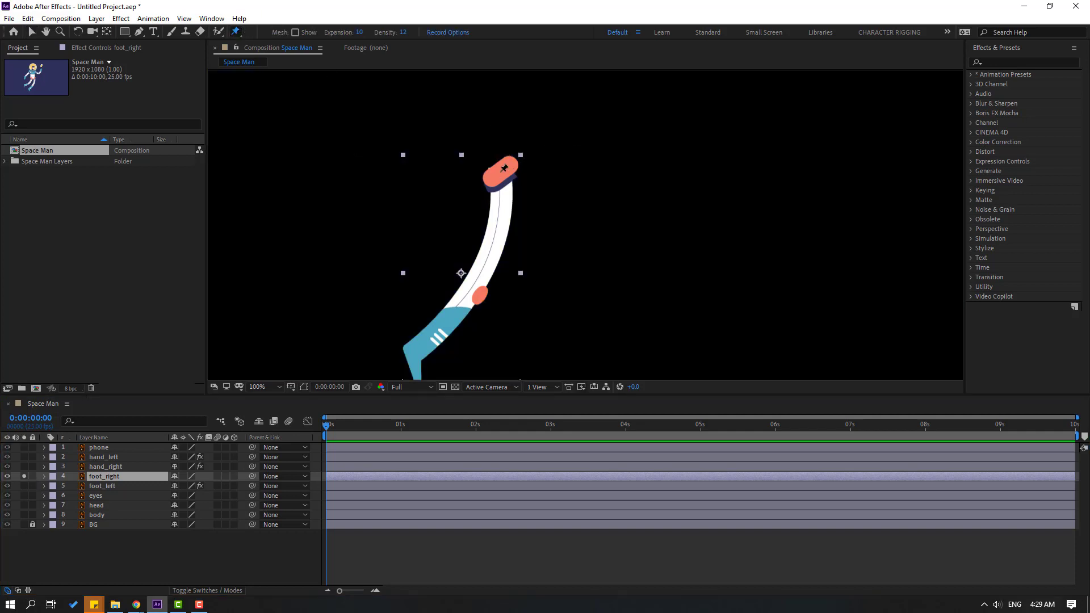
{"action": "left_click", "coordinate": [501, 171]}
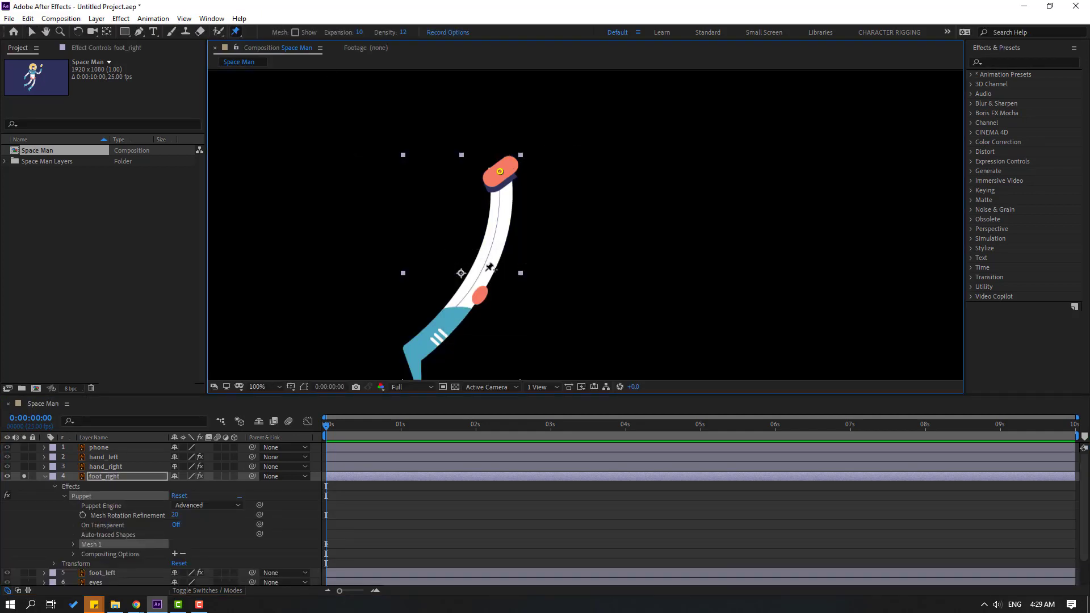
{"action": "left_click", "coordinate": [416, 347]}
{"action": "left_click", "coordinate": [32, 34]}
Step: Set the Puppet Engine of foot_right to Legacy, collapse the layer, turn off its solo and deselect it
{"action": "left_click", "coordinate": [96, 508]}
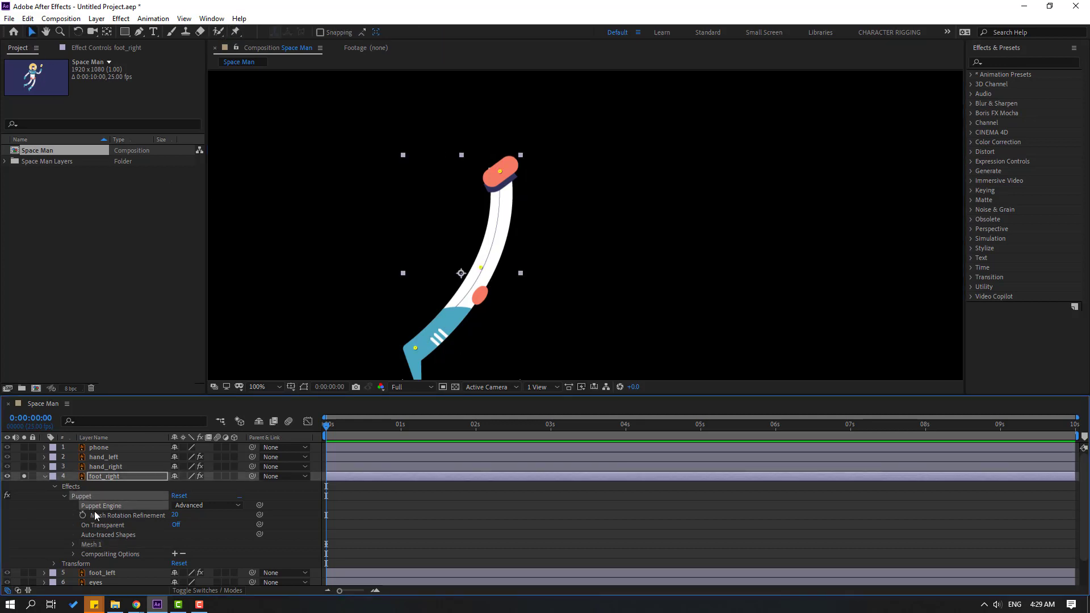
{"action": "left_click", "coordinate": [199, 506]}
{"action": "left_click", "coordinate": [203, 519]}
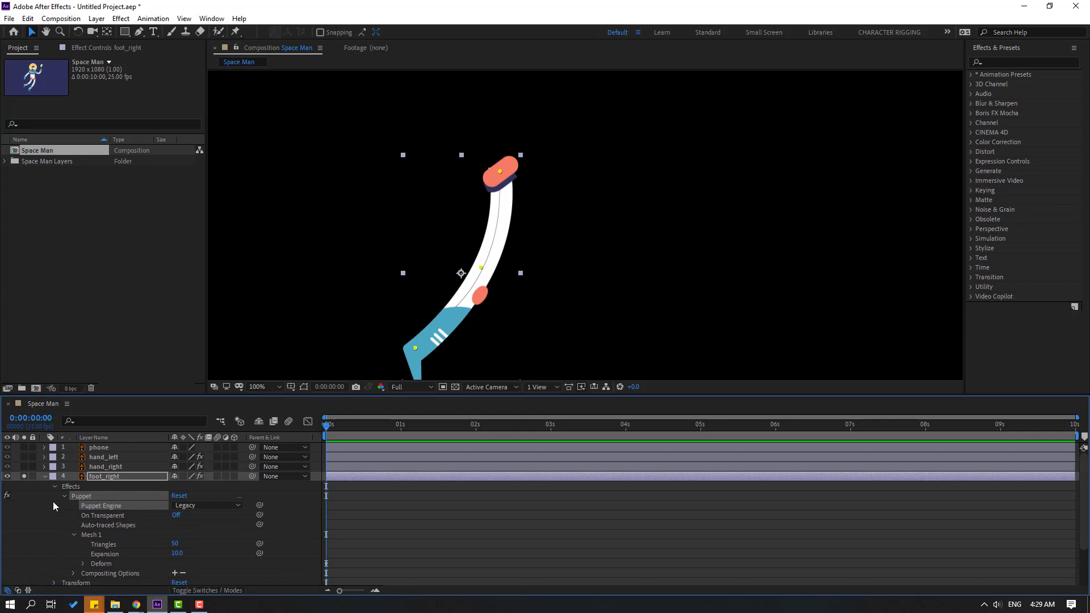
{"action": "left_click", "coordinate": [44, 477]}
{"action": "left_click", "coordinate": [24, 477]}
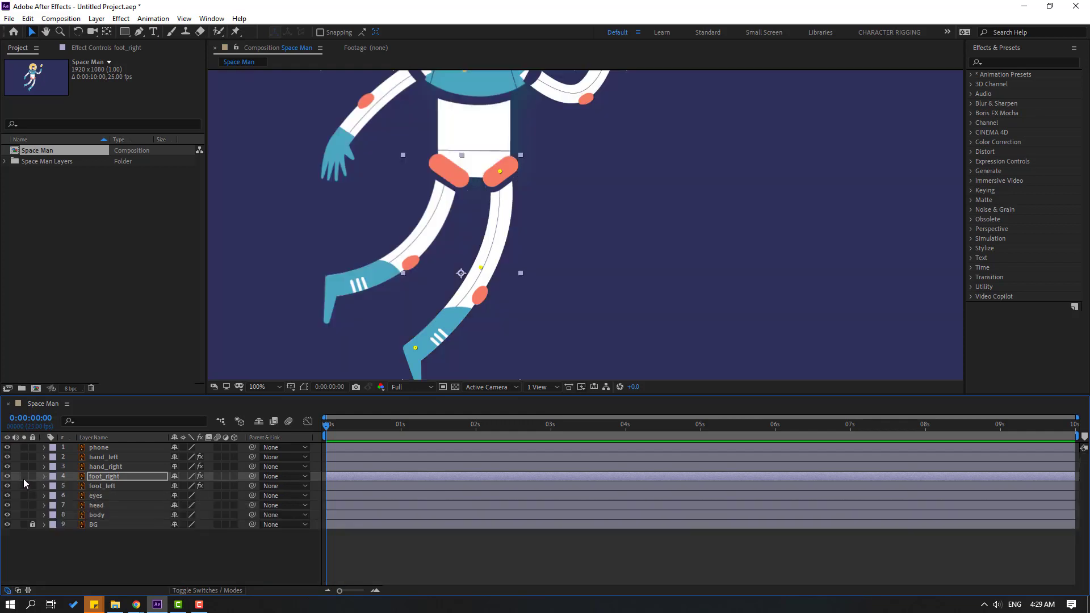
{"action": "left_click", "coordinate": [176, 545]}
Step: Solo the body layer, move its anchor point down to the pelvis, and turn its solo off
{"action": "scroll", "coordinate": [407, 263], "scroll_direction": "down", "scroll_amount": 2}
{"action": "left_click", "coordinate": [93, 515]}
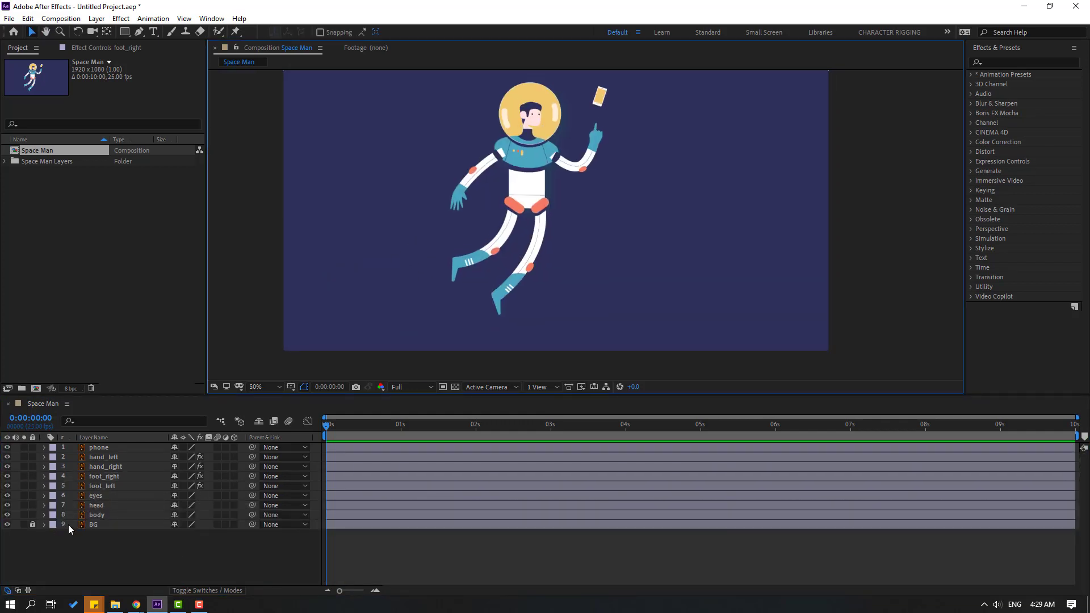
{"action": "left_click", "coordinate": [23, 515]}
{"action": "left_click", "coordinate": [32, 525]}
{"action": "scroll", "coordinate": [304, 189], "scroll_direction": "up", "scroll_amount": 2}
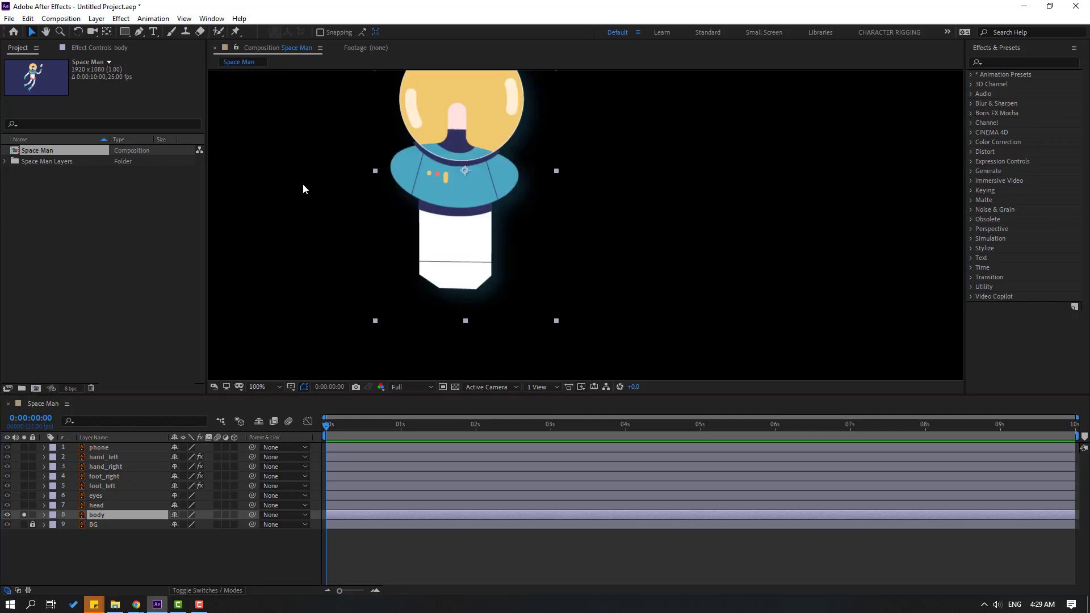
{"action": "left_click", "coordinate": [107, 33]}
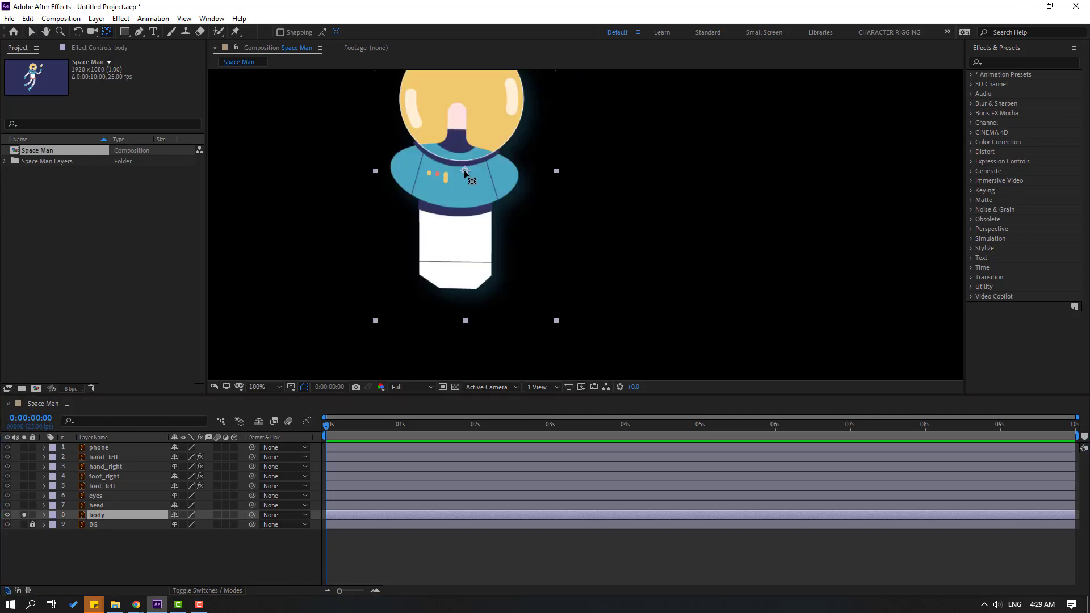
{"action": "left_click_drag", "start_coordinate": [465, 174], "coordinate": [457, 278]}
{"action": "left_click", "coordinate": [31, 33]}
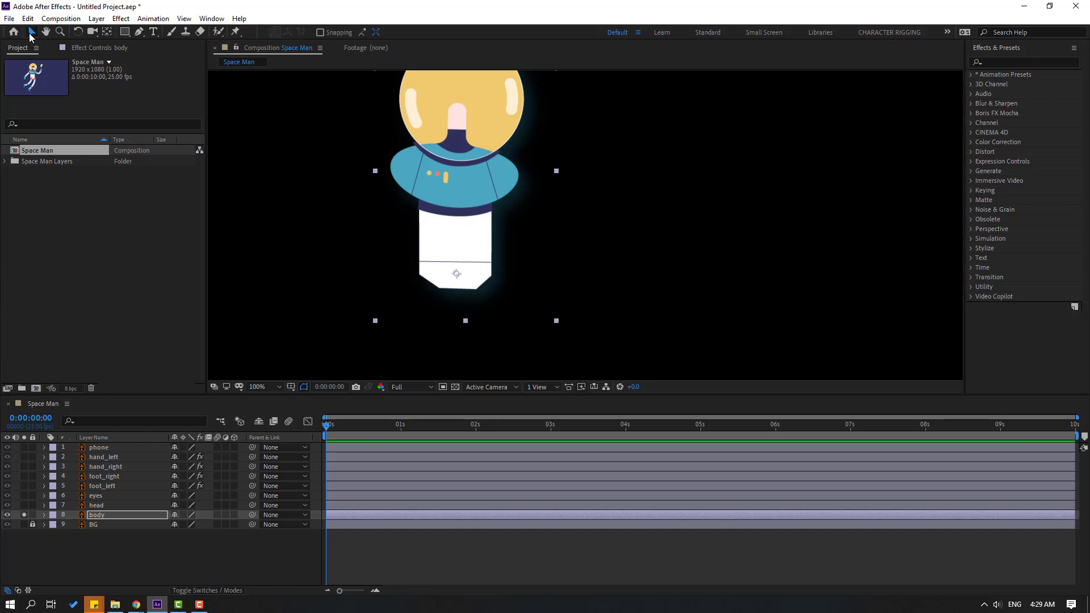
{"action": "left_click", "coordinate": [23, 517]}
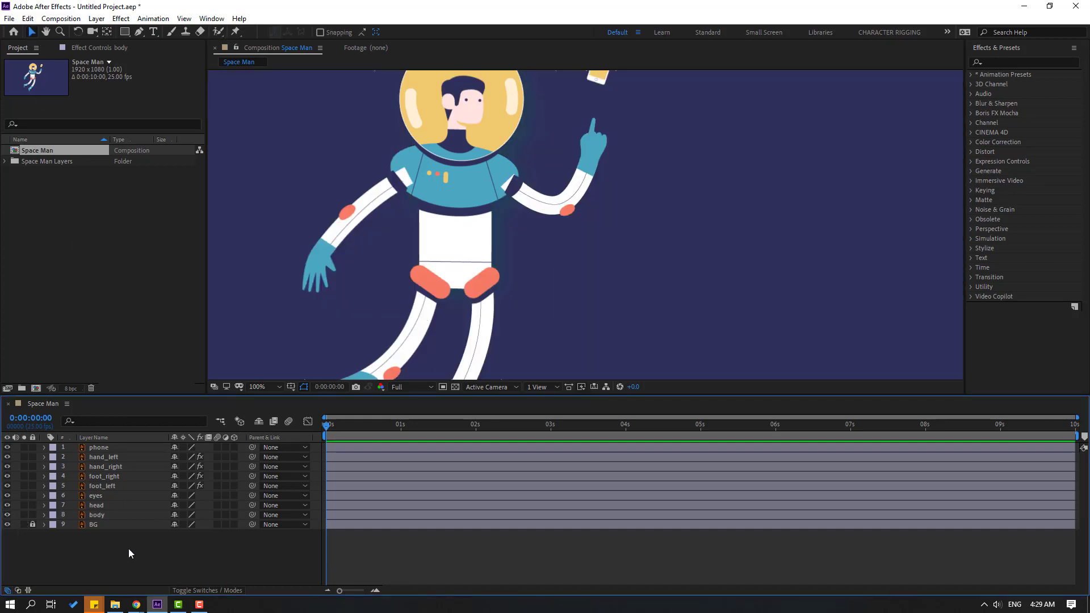
Step: Solo the head layer, move its anchor point down to the chin, and turn its solo off
{"action": "left_click", "coordinate": [101, 505]}
{"action": "left_click", "coordinate": [24, 505]}
{"action": "scroll", "coordinate": [540, 223], "scroll_direction": "up", "scroll_amount": 2}
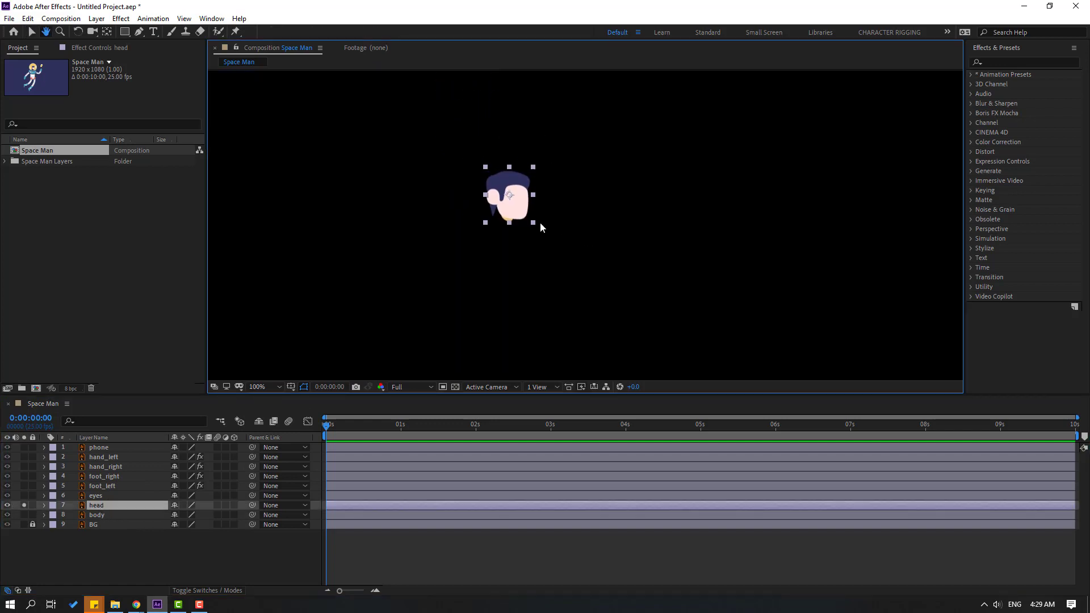
{"action": "left_click", "coordinate": [107, 33]}
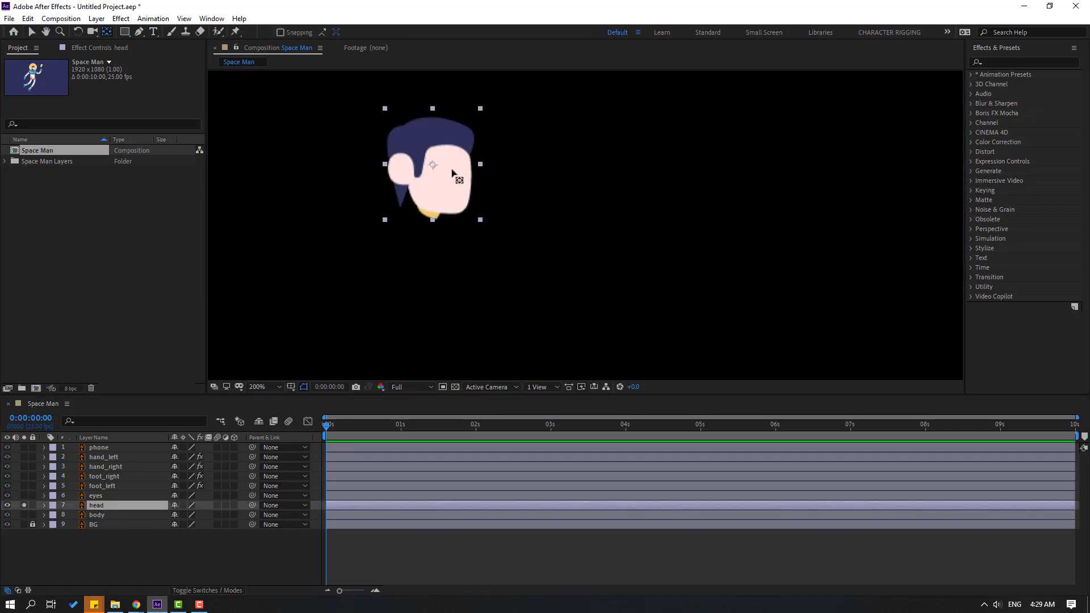
{"action": "left_click_drag", "start_coordinate": [434, 166], "coordinate": [430, 212]}
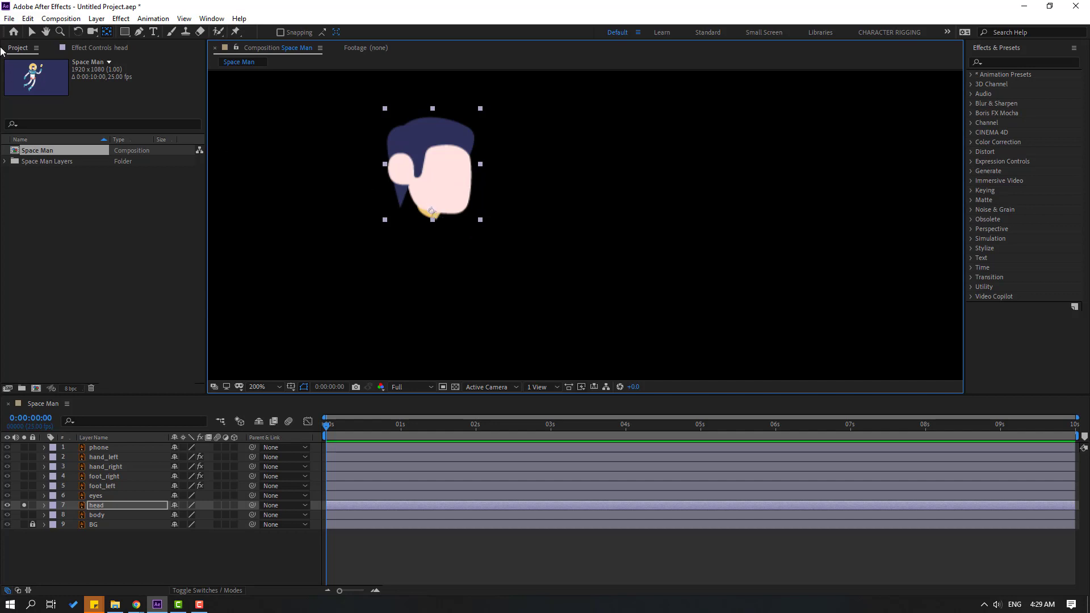
{"action": "left_click", "coordinate": [32, 33]}
{"action": "left_click", "coordinate": [24, 504]}
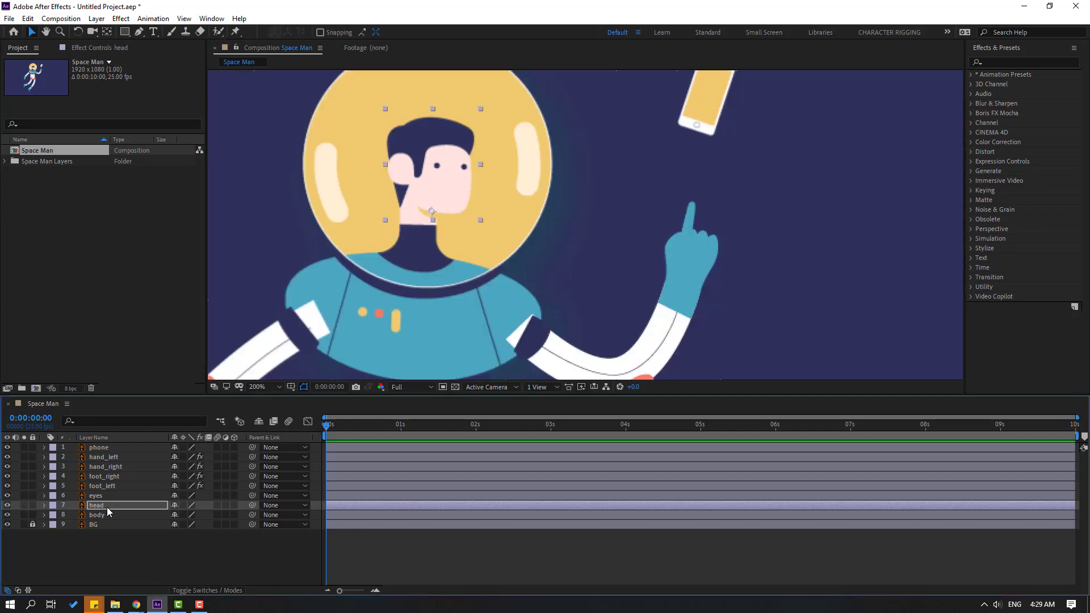
Step: Parent the head layer to body and move the head's anchor point to the corner between jaw and neck
{"action": "left_click_drag", "start_coordinate": [253, 505], "coordinate": [99, 515]}
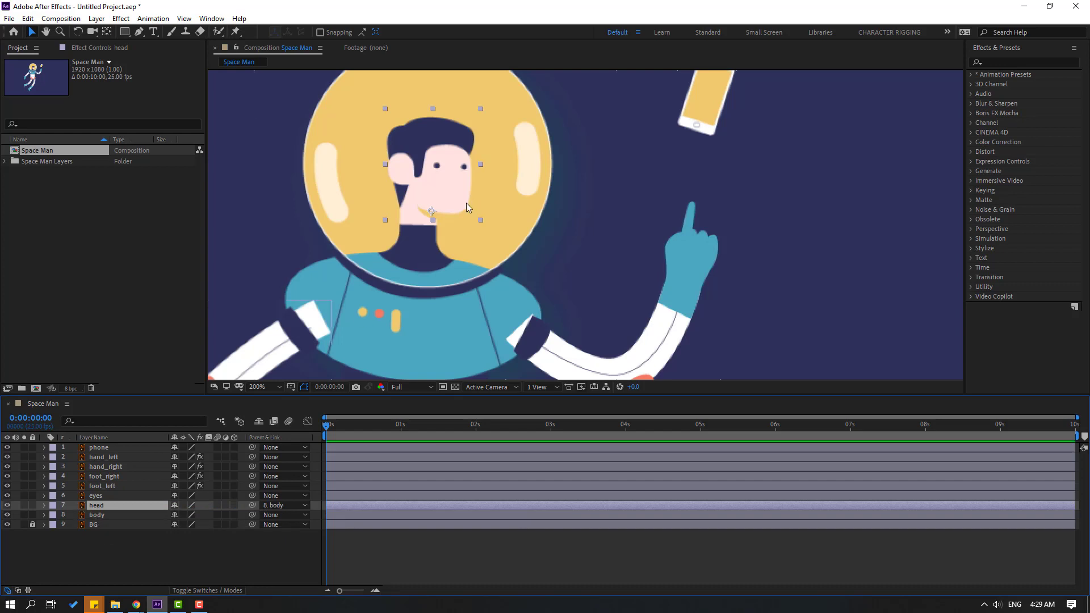
{"action": "scroll", "coordinate": [466, 207], "scroll_direction": "up", "scroll_amount": 2}
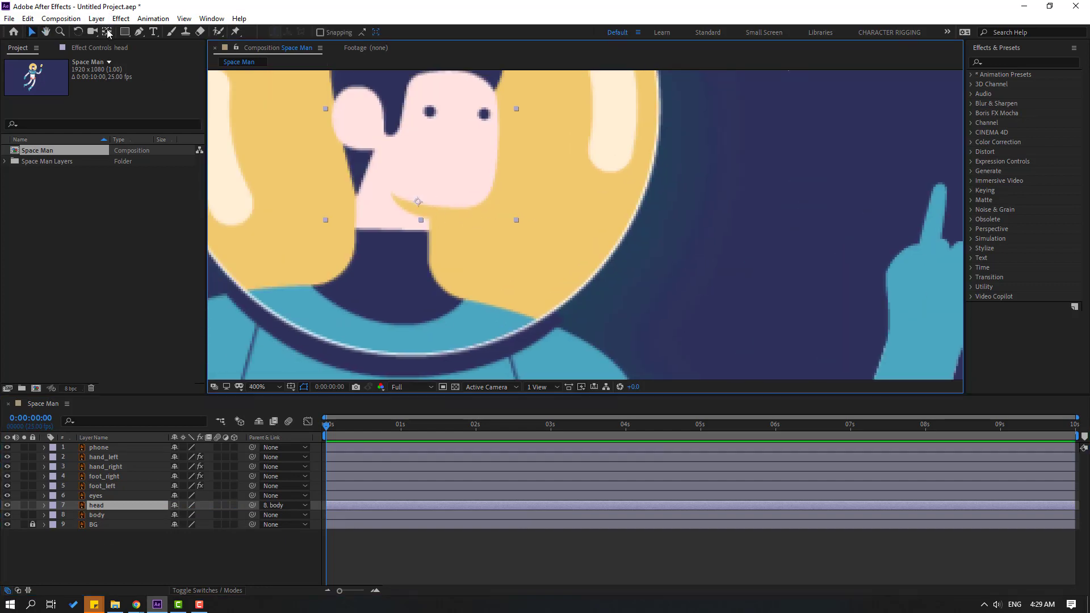
{"action": "left_click", "coordinate": [108, 33]}
{"action": "left_click_drag", "start_coordinate": [418, 203], "coordinate": [397, 197]}
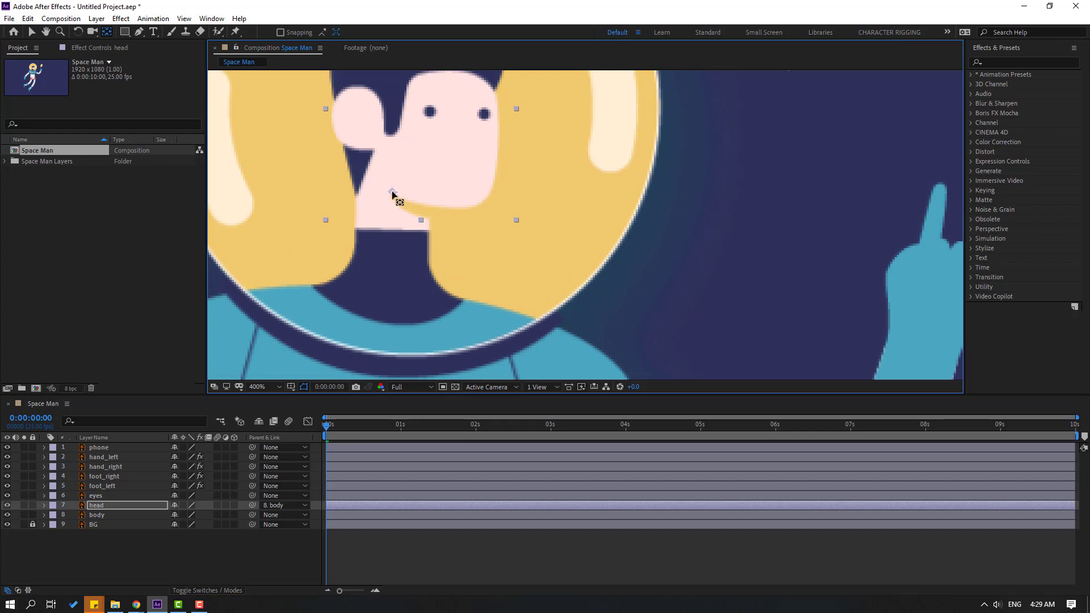
Step: Test the head's pivot by rotating the layer about 13 degrees, and undo the rotation
{"action": "left_click", "coordinate": [121, 509]}
{"action": "key", "text": "r"}
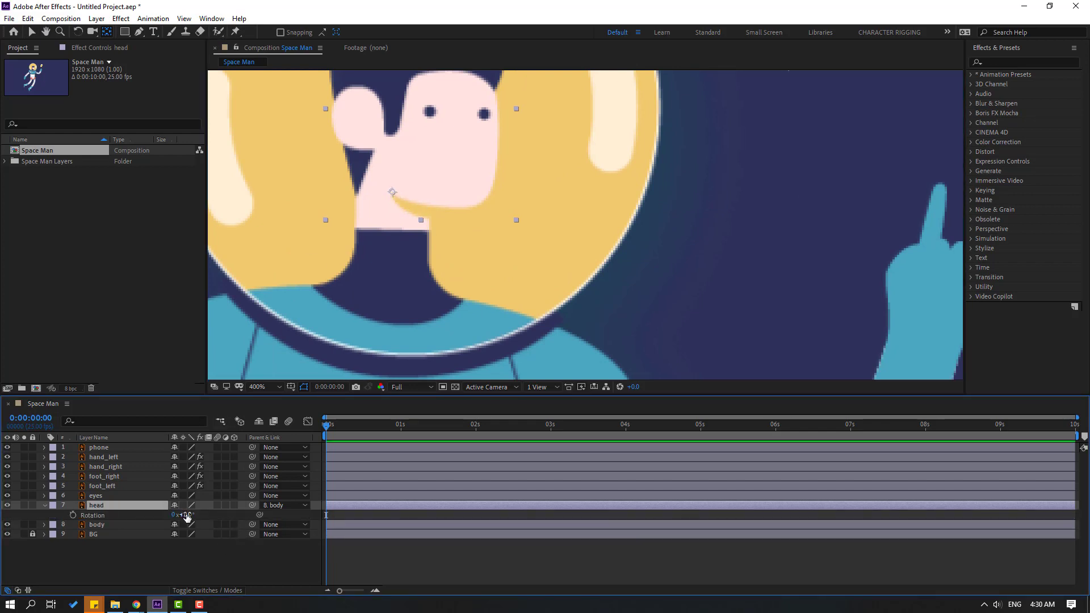
{"action": "left_click_drag", "start_coordinate": [187, 516], "coordinate": [193, 515]}
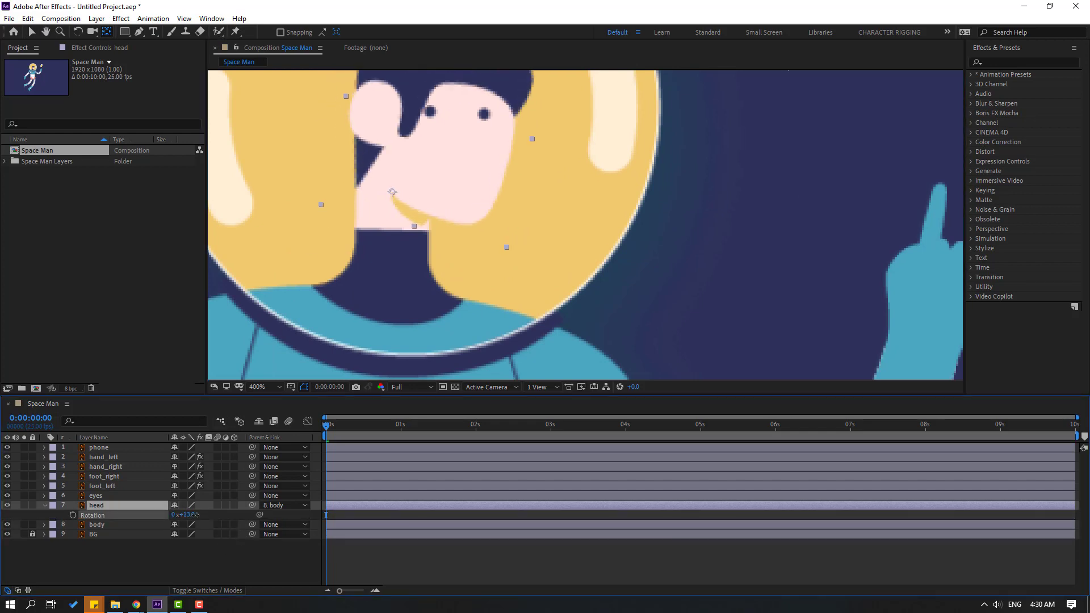
{"action": "key", "text": "ctrl+z"}
Step: Shift the head's anchor point further back onto the neck, test its rotation, and collapse the layer
{"action": "left_click", "coordinate": [384, 200]}
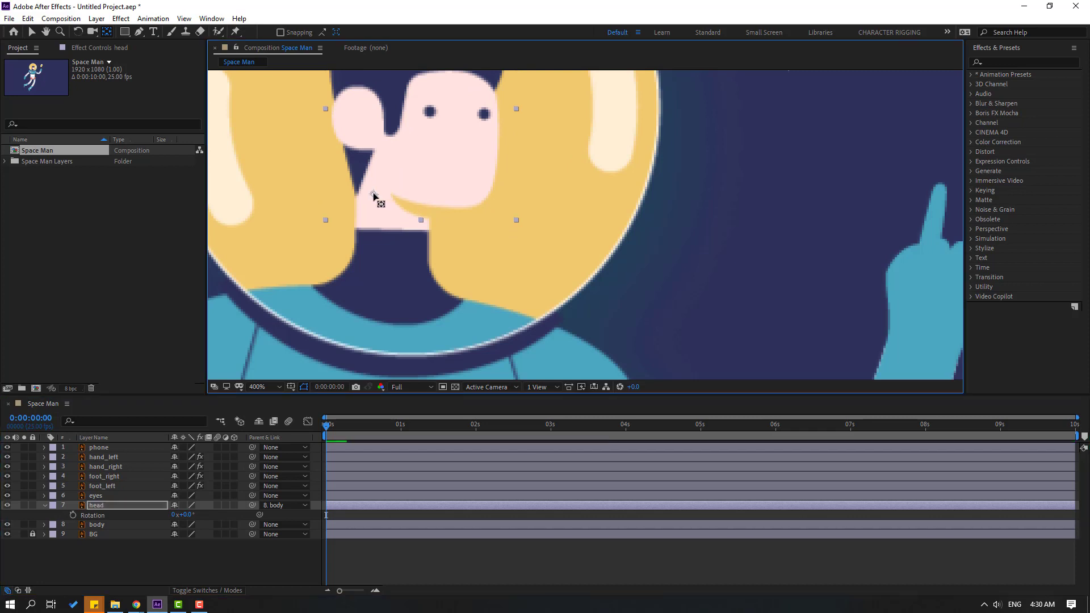
{"action": "left_click_drag", "start_coordinate": [190, 515], "coordinate": [182, 515]}
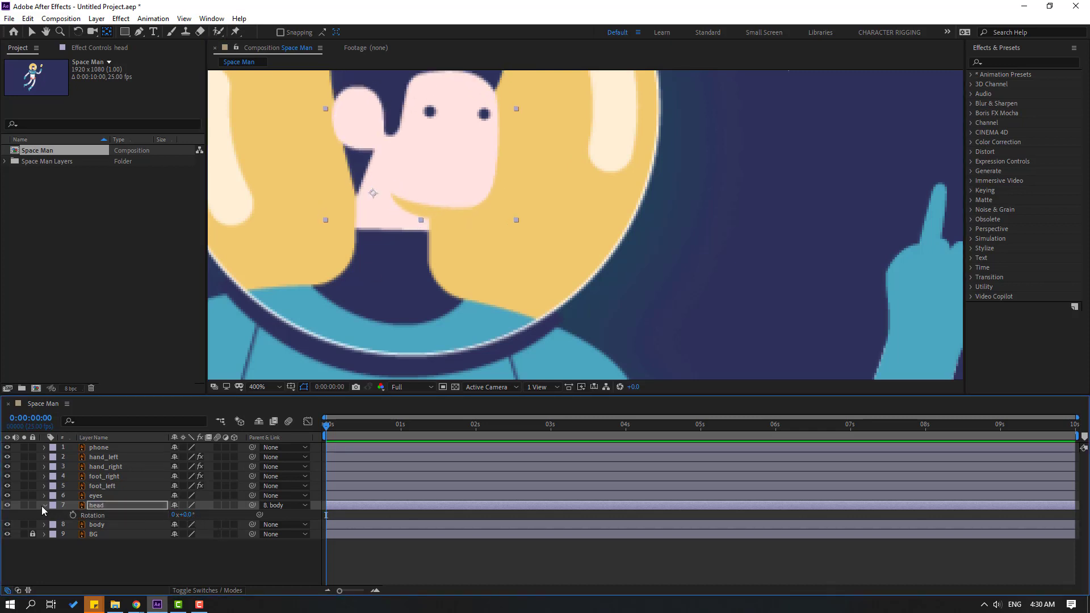
{"action": "left_click", "coordinate": [44, 505]}
{"action": "left_click", "coordinate": [31, 32]}
Step: Parent the eyes layer to head and clear the layer selection
{"action": "left_click", "coordinate": [96, 496]}
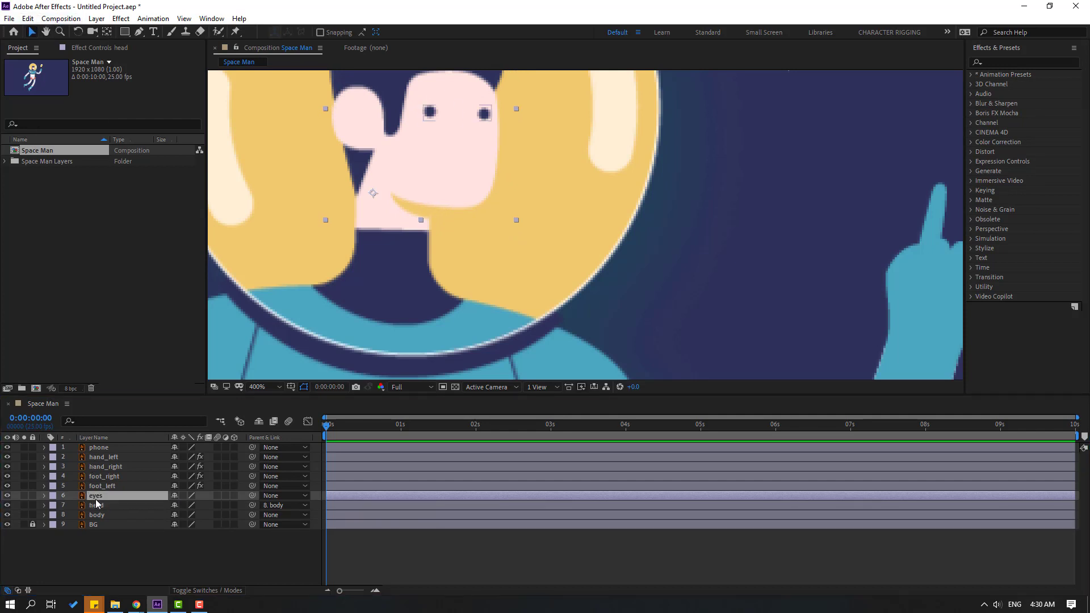
{"action": "left_click_drag", "start_coordinate": [251, 500], "coordinate": [108, 507]}
{"action": "left_click", "coordinate": [131, 553]}
{"action": "key", "text": "slash"}
{"action": "left_click_drag", "start_coordinate": [588, 315], "coordinate": [543, 247]}
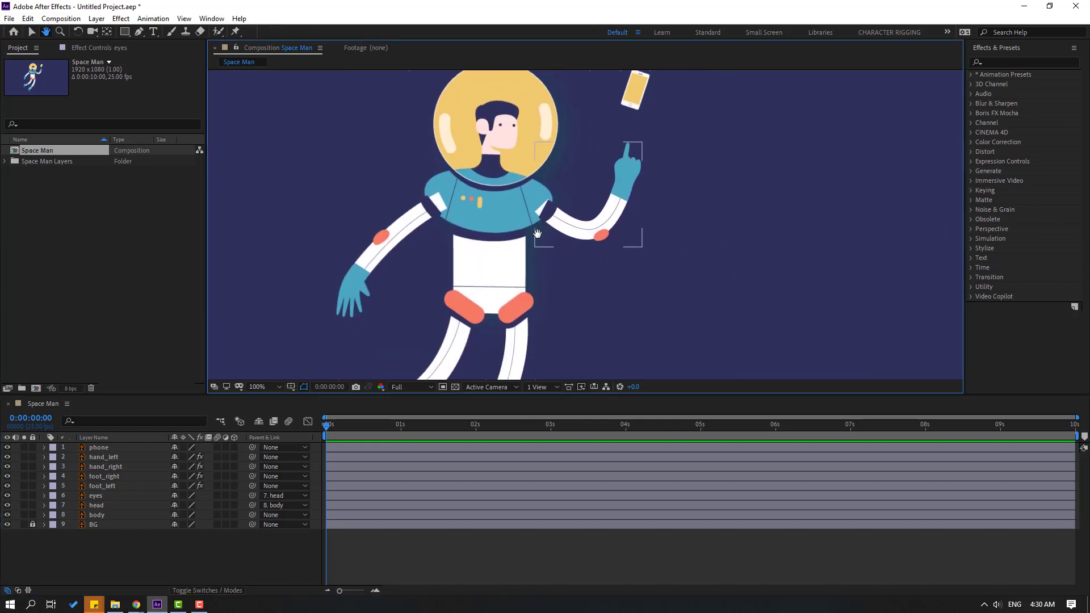
Step: Open the Duik Bassel.2 script and show its rigging tools for links and constraints
{"action": "left_click", "coordinate": [211, 18]}
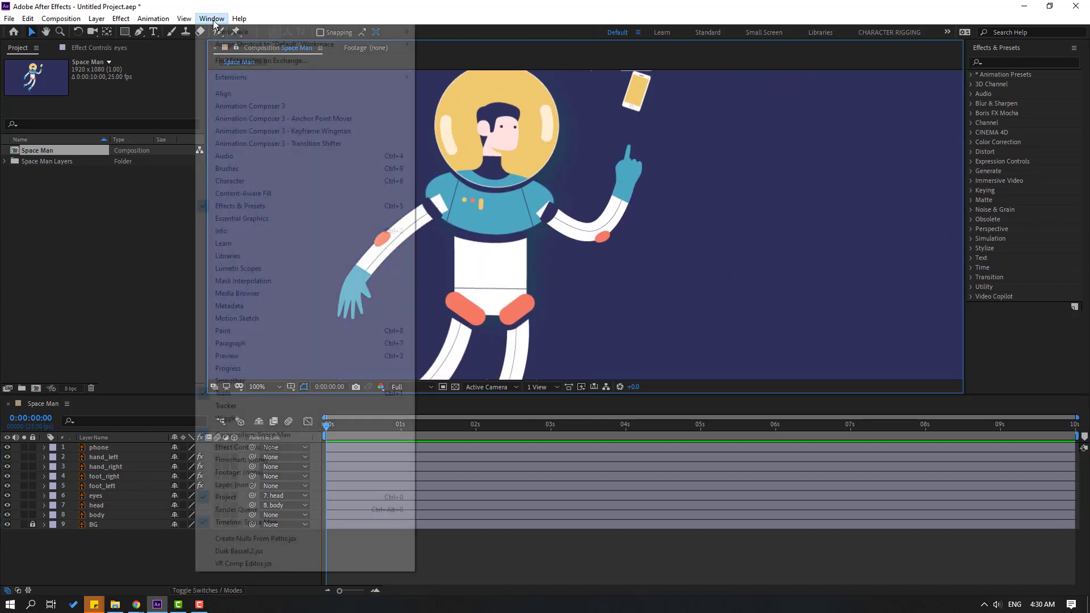
{"action": "left_click", "coordinate": [240, 552]}
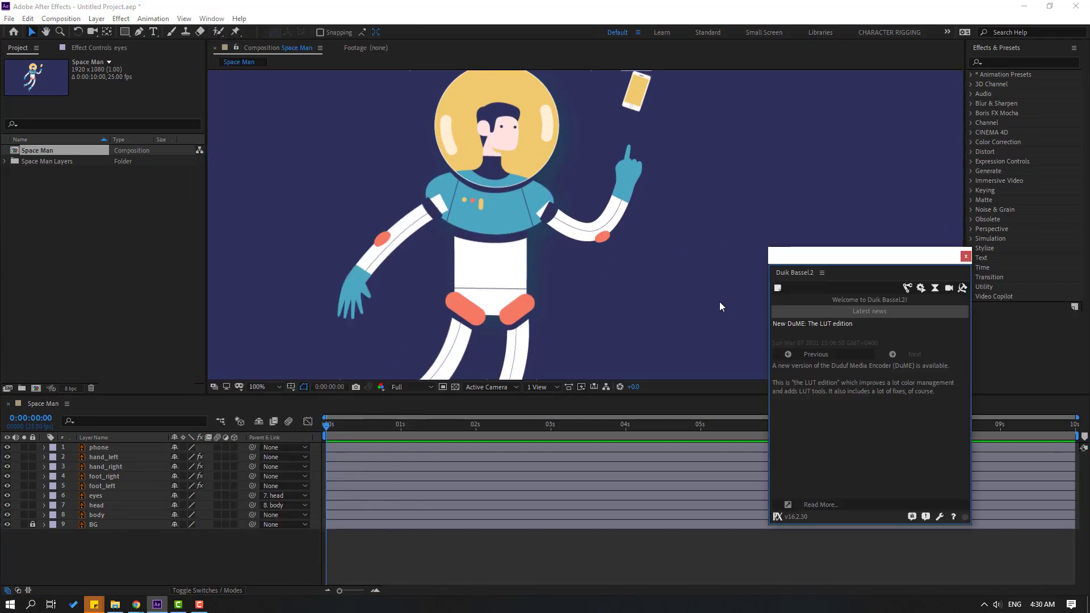
{"action": "left_click", "coordinate": [905, 290]}
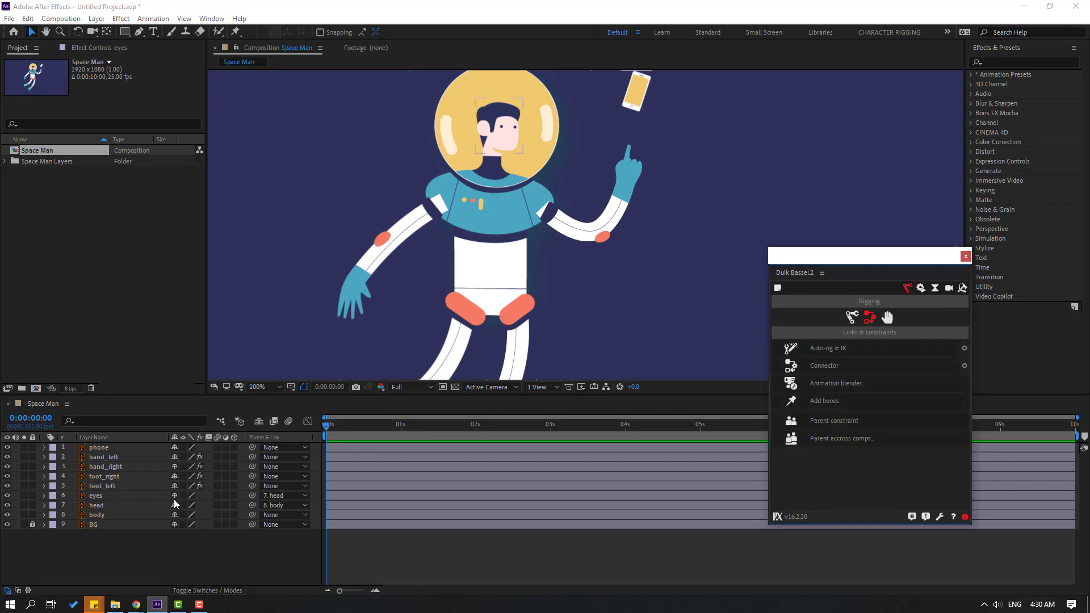
Step: Select the Puppet effect of the hand_left layer and add Duik bones to its pins
{"action": "left_click", "coordinate": [123, 476]}
{"action": "left_click", "coordinate": [103, 458]}
{"action": "left_click", "coordinate": [93, 47]}
{"action": "left_click", "coordinate": [34, 74]}
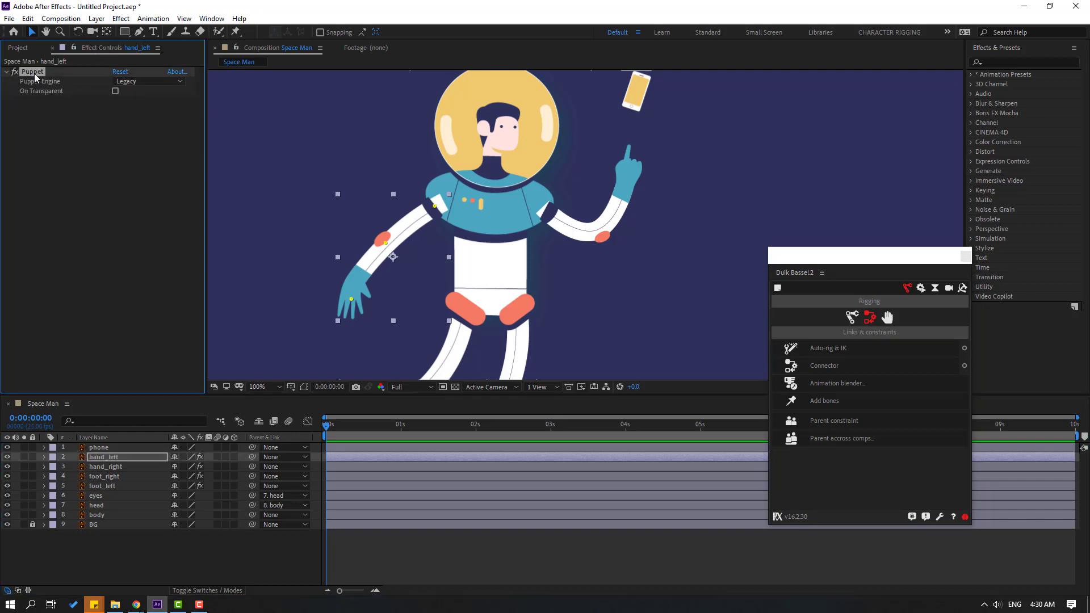
{"action": "left_click", "coordinate": [829, 401]}
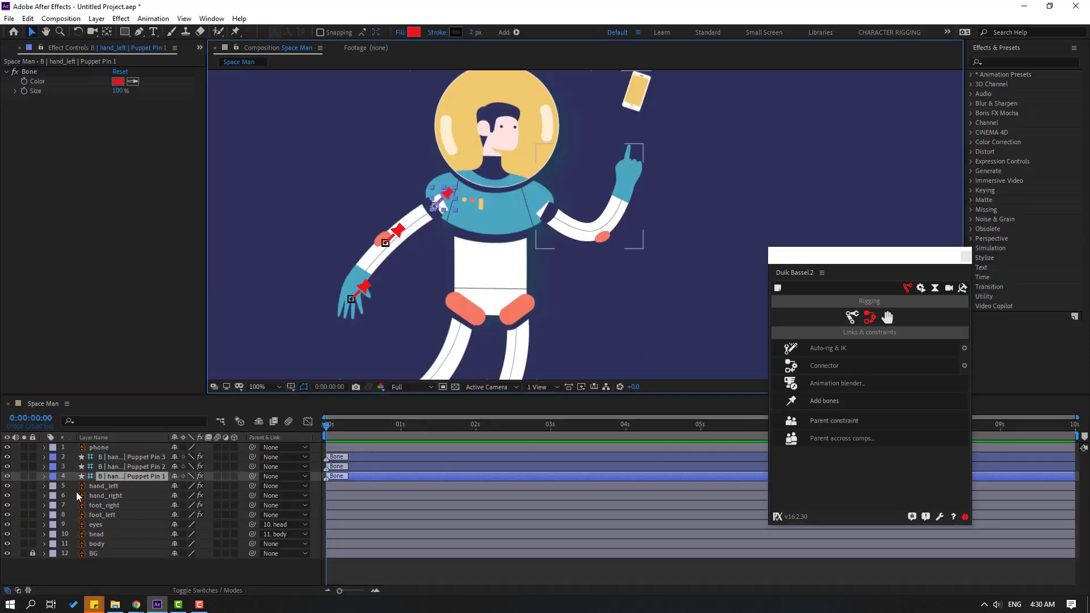
Step: Parent the hand_left Puppet Pin 3 bone to the Puppet Pin 2 bone, and Puppet Pin 2 to Puppet Pin 1
{"action": "left_click", "coordinate": [136, 459]}
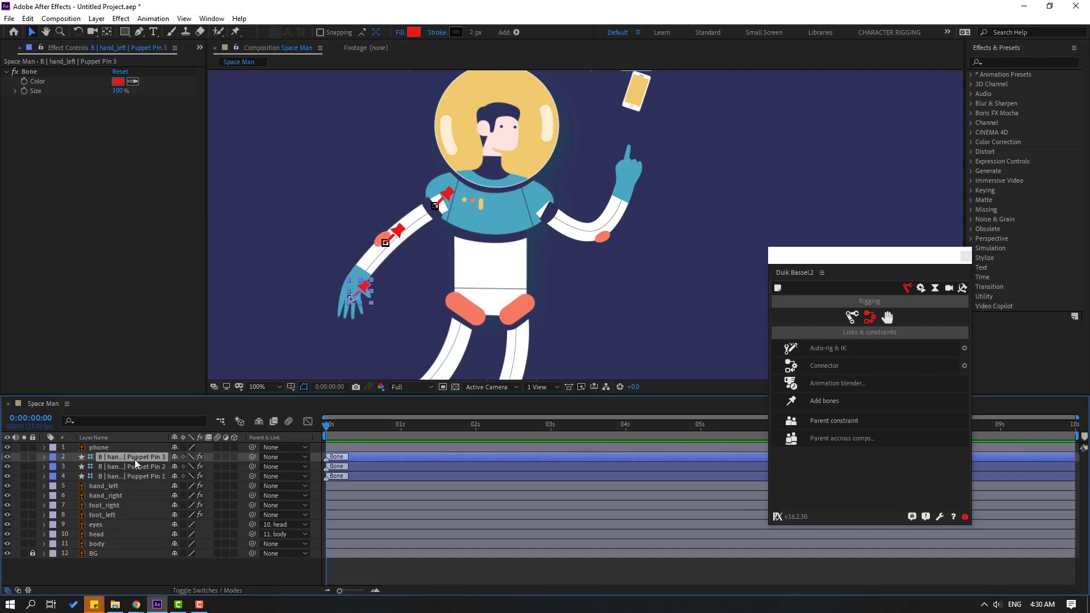
{"action": "left_click_drag", "start_coordinate": [253, 457], "coordinate": [136, 471]}
{"action": "left_click", "coordinate": [135, 469]}
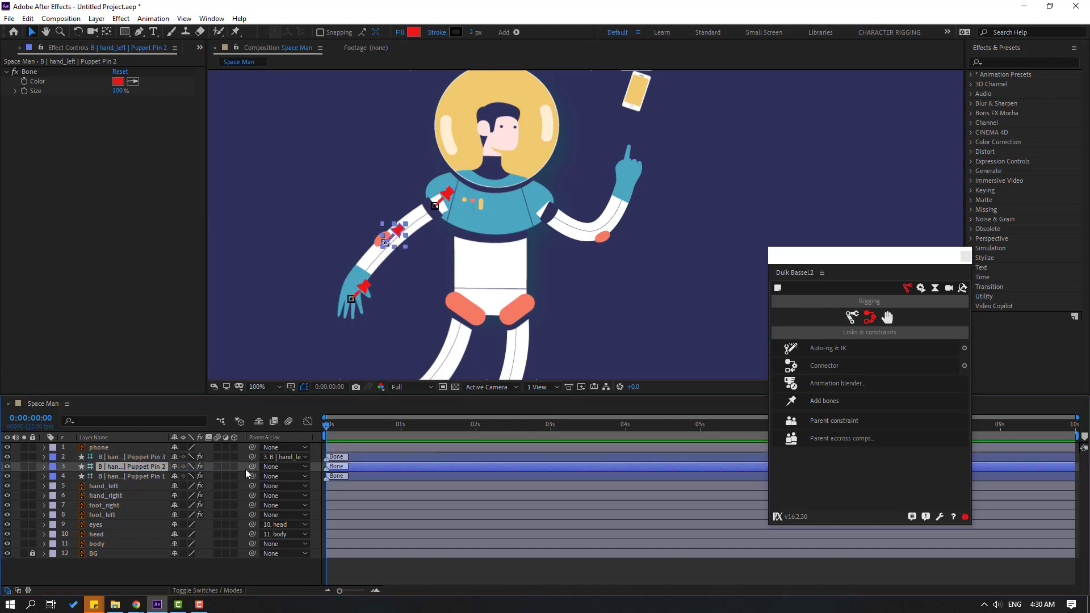
{"action": "left_click_drag", "start_coordinate": [252, 469], "coordinate": [125, 479]}
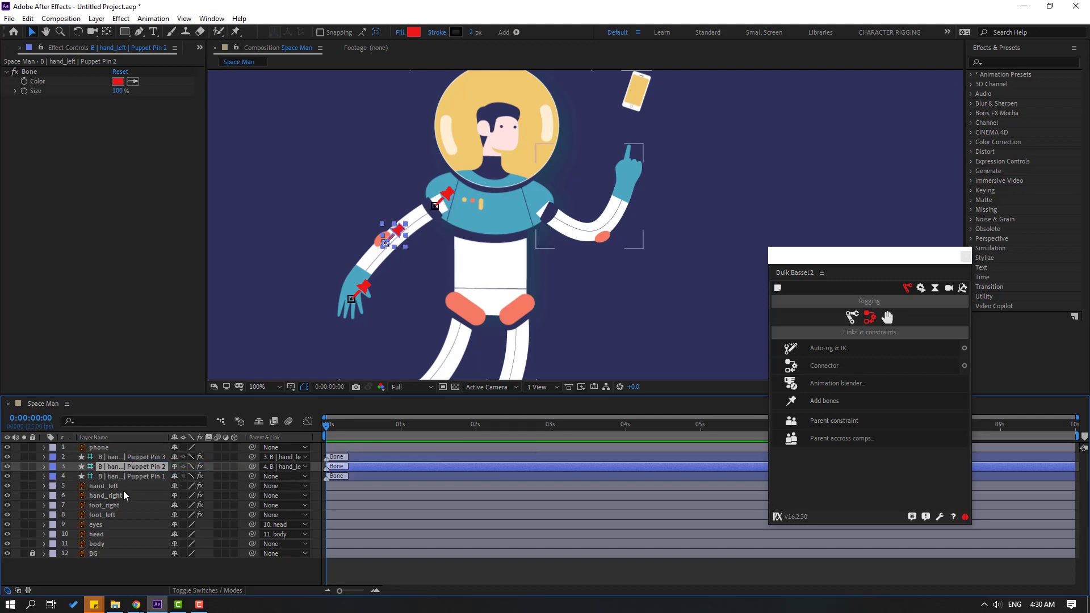
Step: Apply Auto-rig & IK to the three hand_left bones, try out the hand controller, and collapse the controller layer
{"action": "left_click", "coordinate": [125, 477]}
{"action": "left_click", "coordinate": [128, 469], "text": "ctrl"}
{"action": "left_click", "coordinate": [132, 460], "text": "ctrl"}
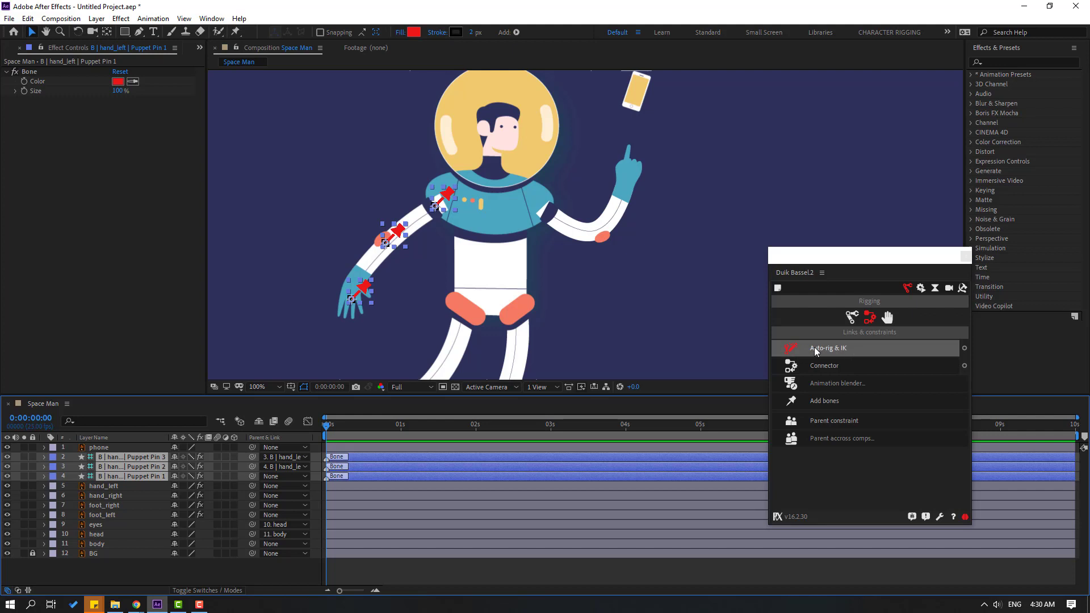
{"action": "left_click", "coordinate": [835, 350]}
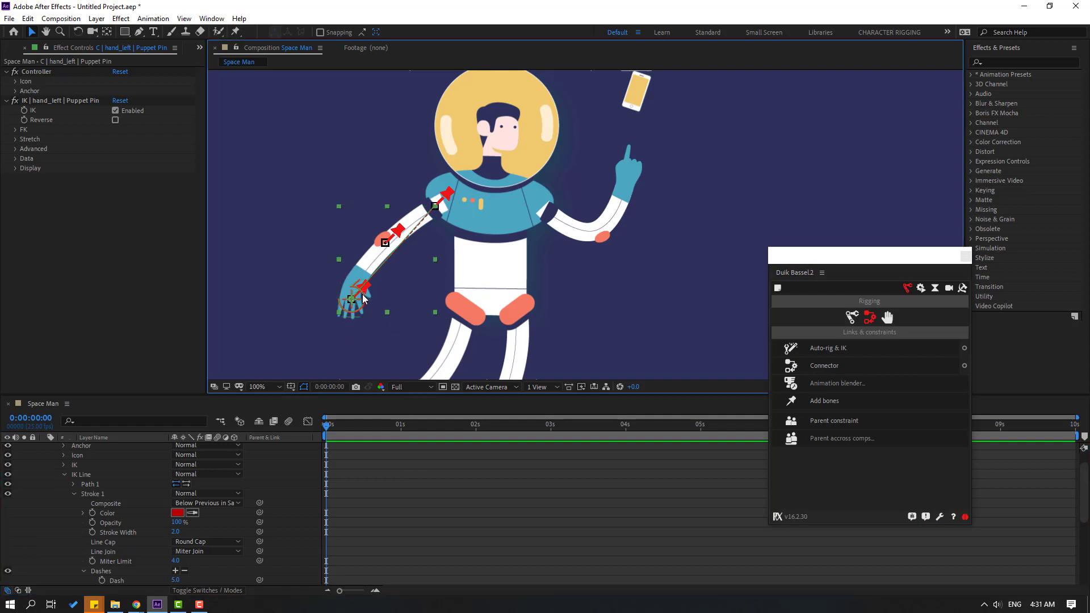
{"action": "mouse_move", "coordinate": [357, 304]}
{"action": "left_mouse_down"}
{"action": "mouse_move", "coordinate": [362, 288]}
{"action": "mouse_move", "coordinate": [351, 312]}
{"action": "mouse_move", "coordinate": [382, 312]}
{"action": "mouse_move", "coordinate": [352, 299]}
{"action": "left_mouse_up"}
{"action": "left_click", "coordinate": [45, 452]}
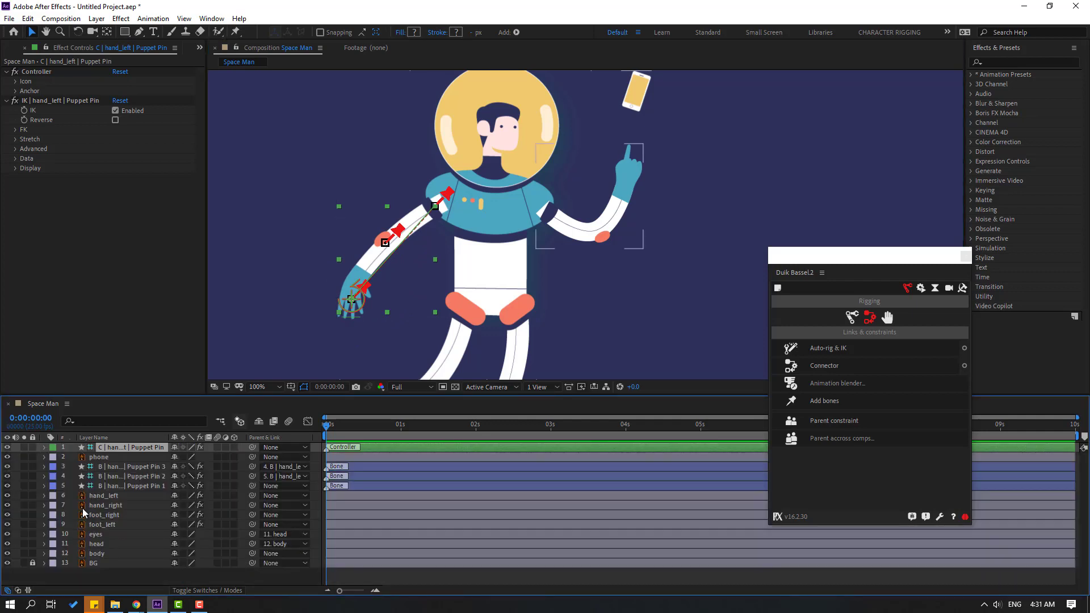
Step: Parent the hand_left Puppet Pin 1 bone to the body layer
{"action": "left_click", "coordinate": [137, 487]}
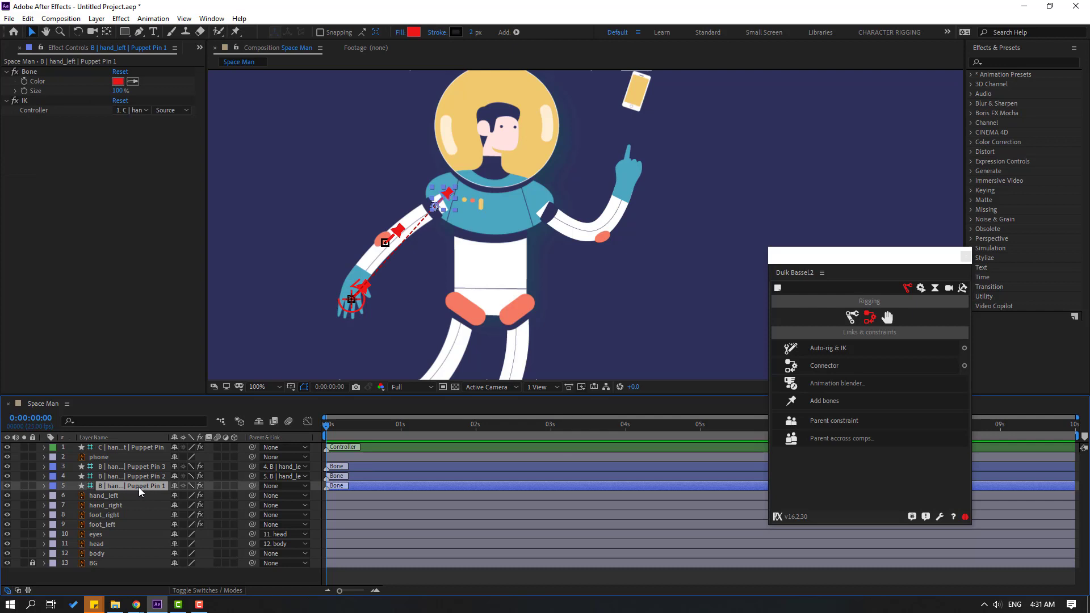
{"action": "left_click_drag", "start_coordinate": [252, 486], "coordinate": [101, 554]}
Step: Test the arm rig by rotating the body about -23 degrees, undo the rotation, and collapse and deselect the layer
{"action": "left_click", "coordinate": [94, 555]}
{"action": "key", "text": "r"}
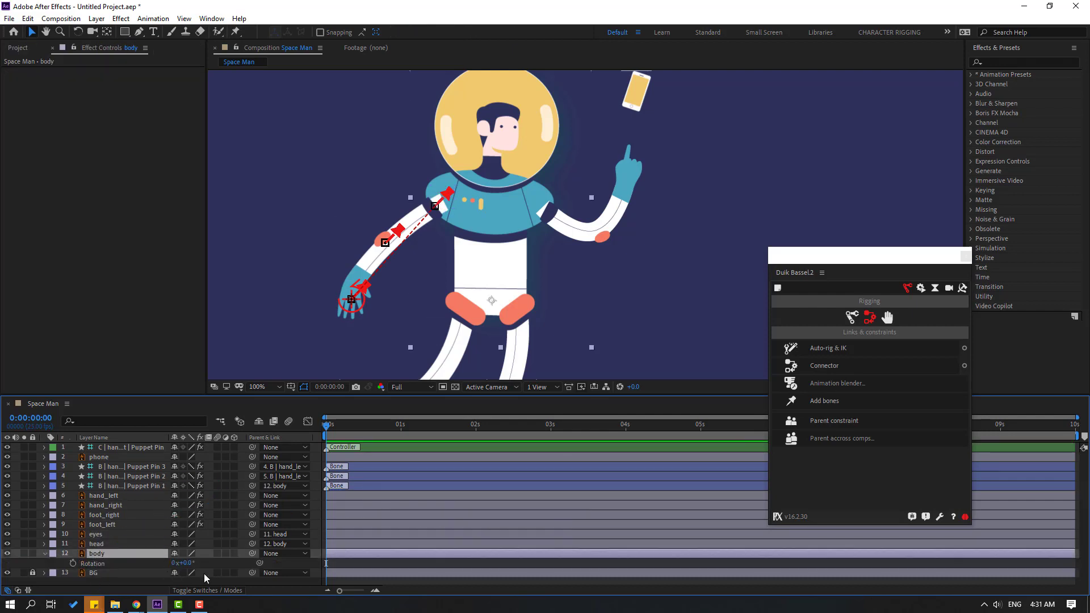
{"action": "left_click_drag", "start_coordinate": [184, 563], "coordinate": [180, 571]}
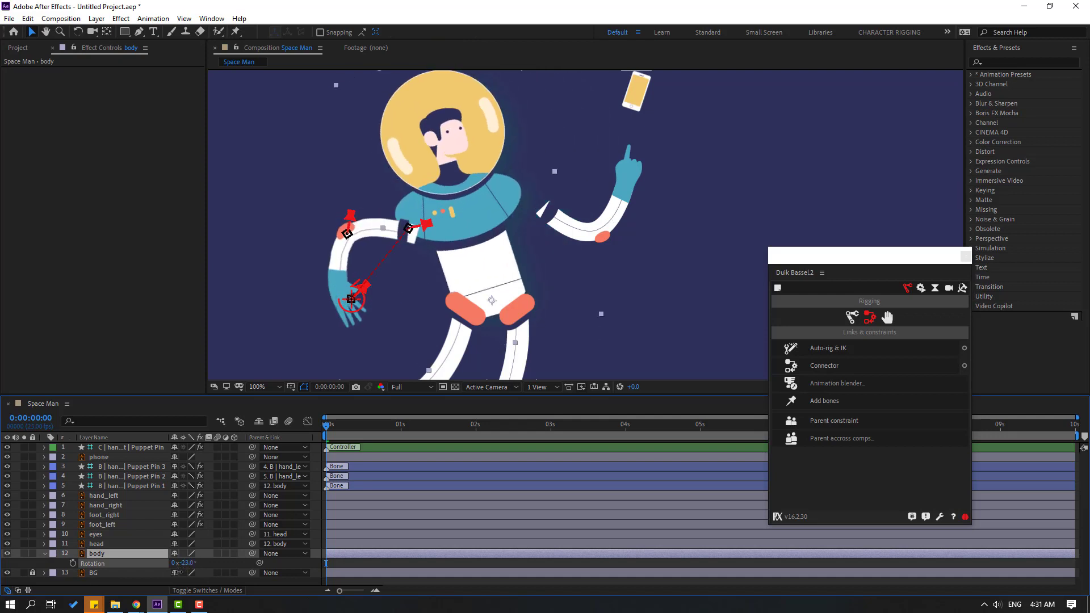
{"action": "key", "text": "ctrl+z"}
{"action": "left_click", "coordinate": [44, 553]}
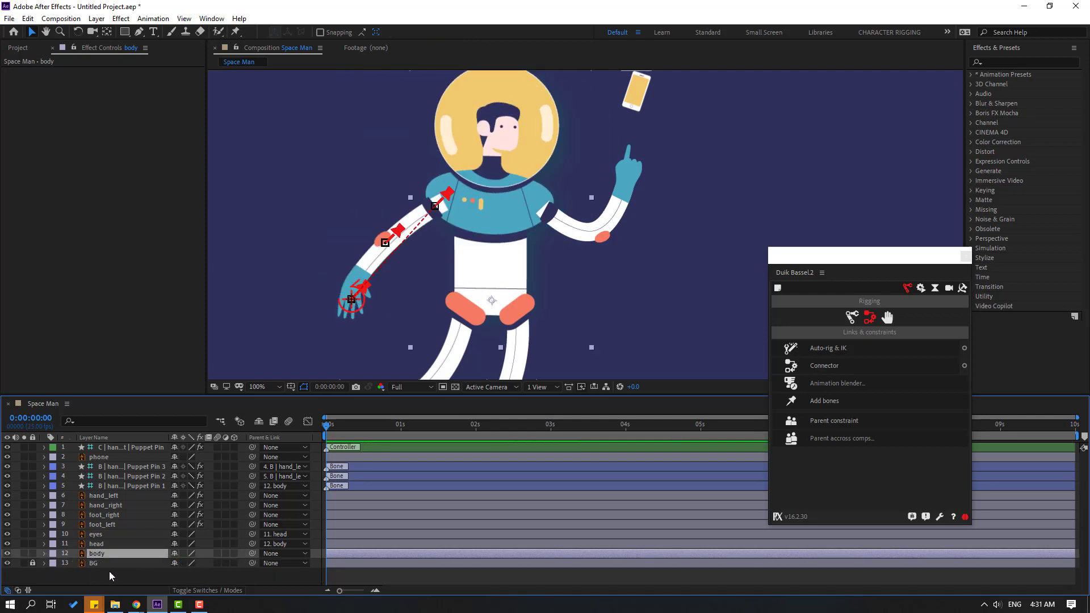
{"action": "left_click", "coordinate": [109, 571]}
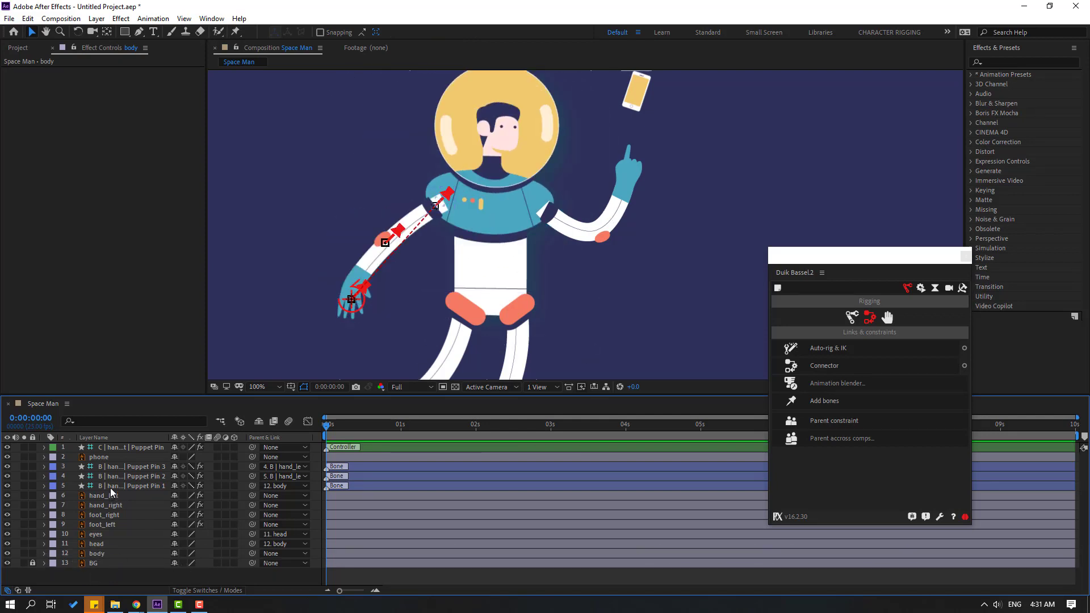
Step: Hide the three hand_left bone layers, mark them as shy, and turn on hiding of shy layers in the timeline
{"action": "left_click", "coordinate": [111, 486]}
{"action": "left_click", "coordinate": [110, 478], "text": "shift"}
{"action": "left_click", "coordinate": [115, 470], "text": "shift"}
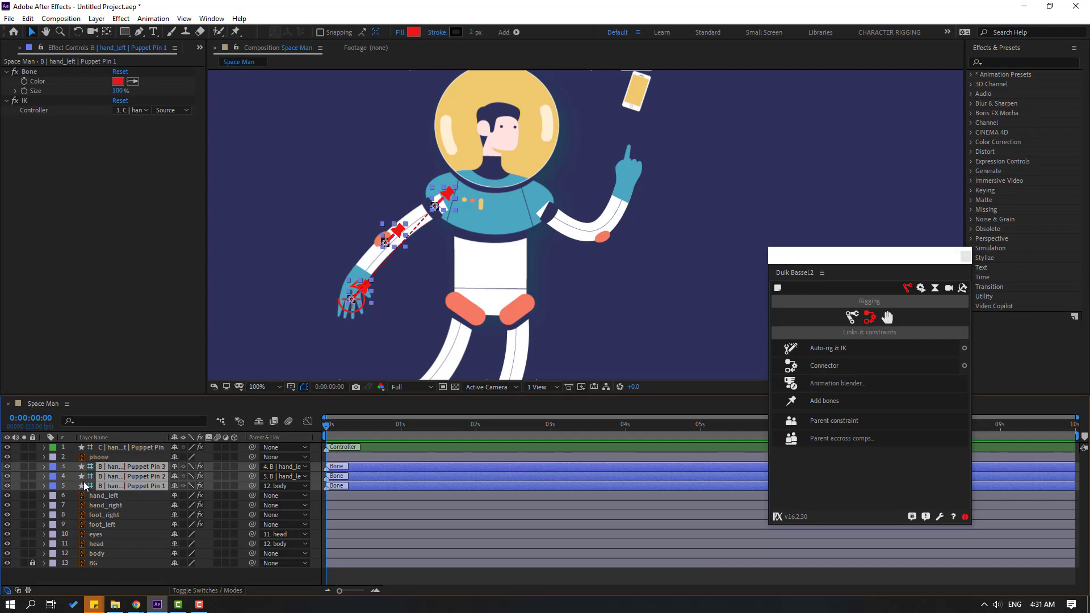
{"action": "left_click", "coordinate": [8, 467]}
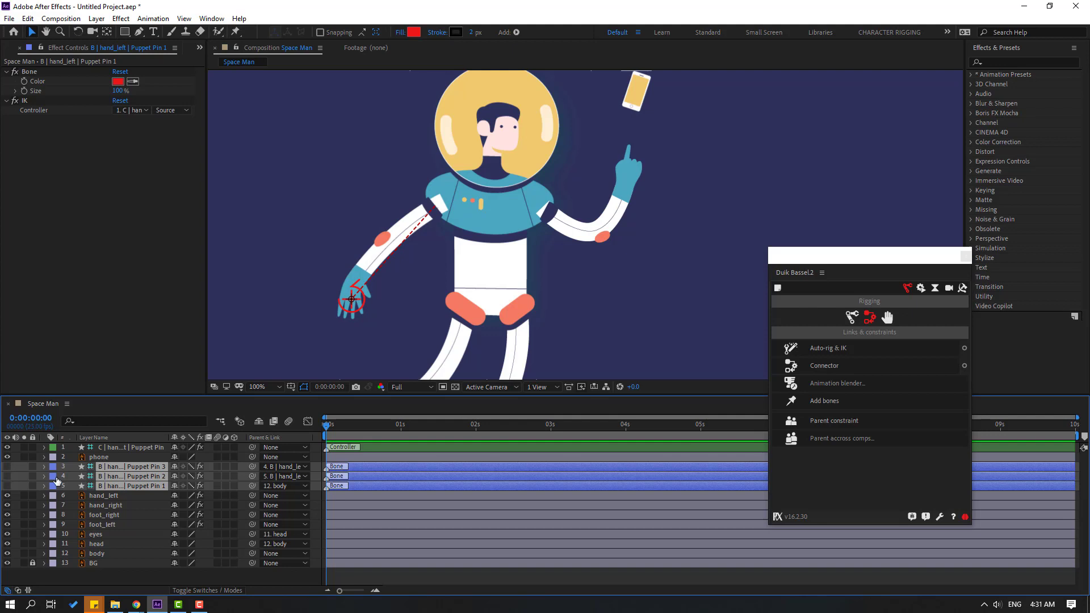
{"action": "left_click", "coordinate": [174, 467]}
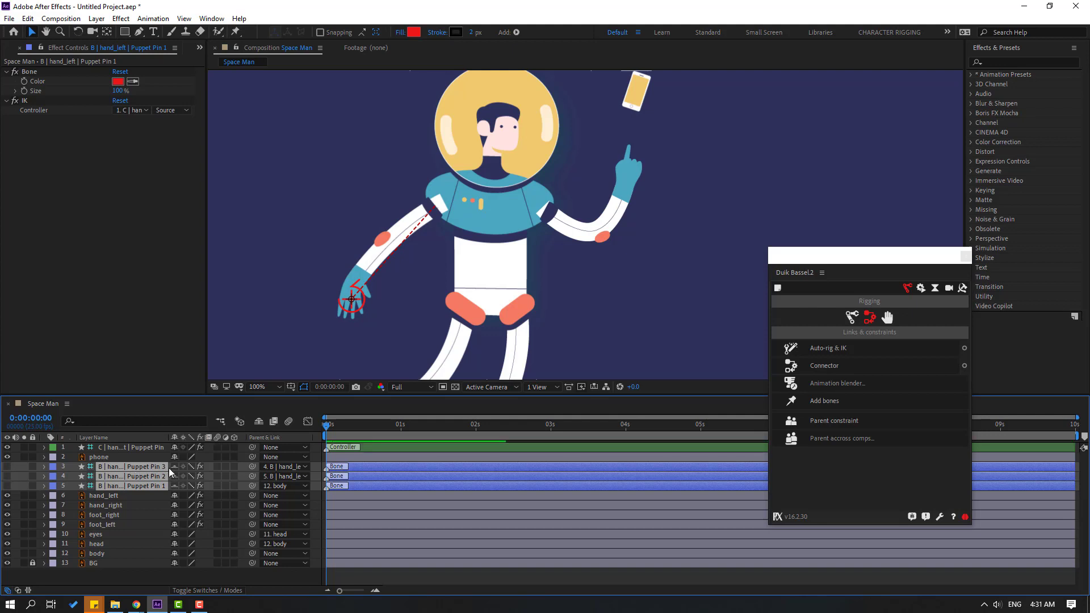
{"action": "left_click", "coordinate": [260, 421]}
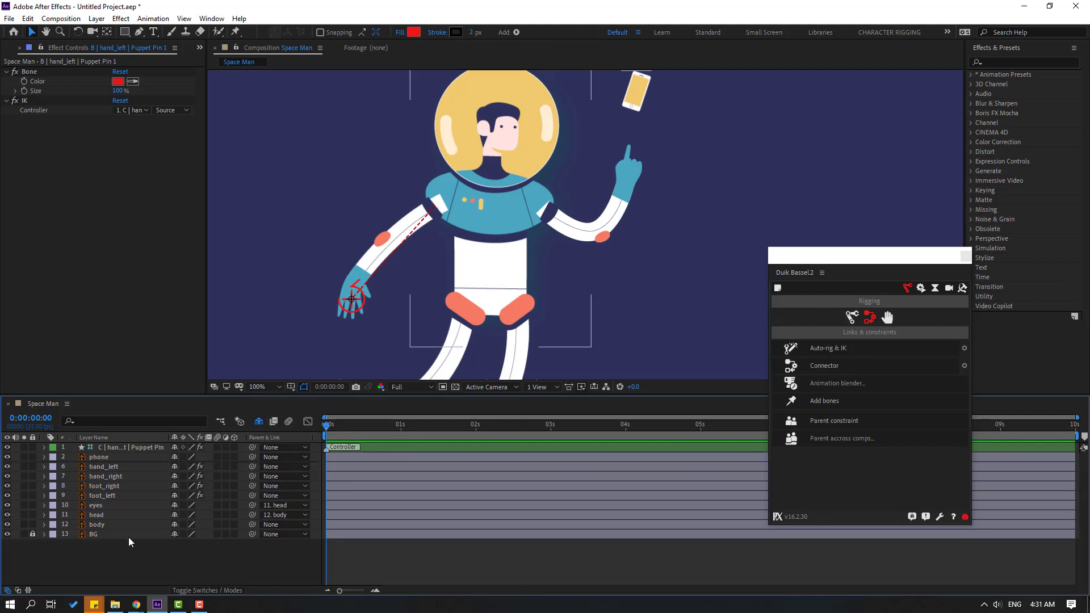
Step: Rename the hand_left controller layer as HAND_LEFT
{"action": "left_click", "coordinate": [124, 448]}
{"action": "key", "text": "Return"}
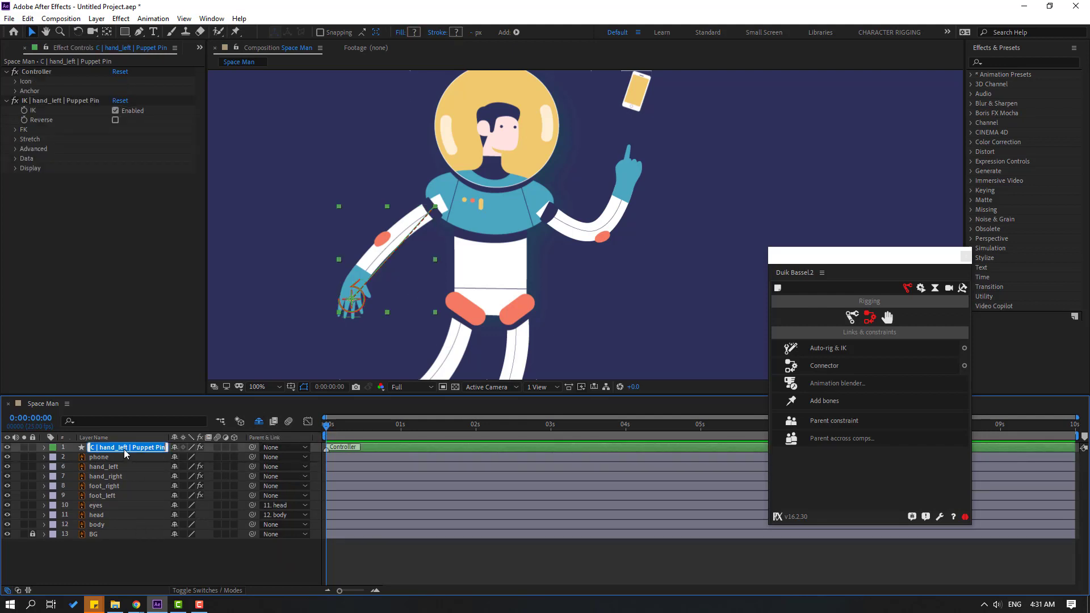
{"action": "type", "text": "HAND_LEFT"}
{"action": "key", "text": "Return"}
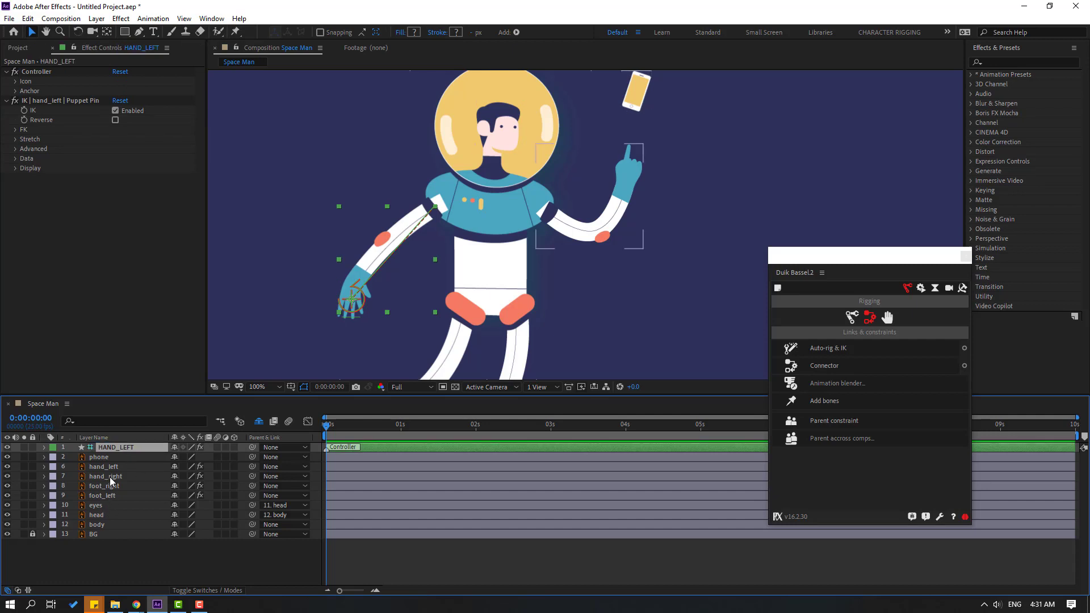
Step: Add Duik bones to the Puppet effect pins of the hand_right layer
{"action": "left_click", "coordinate": [110, 479]}
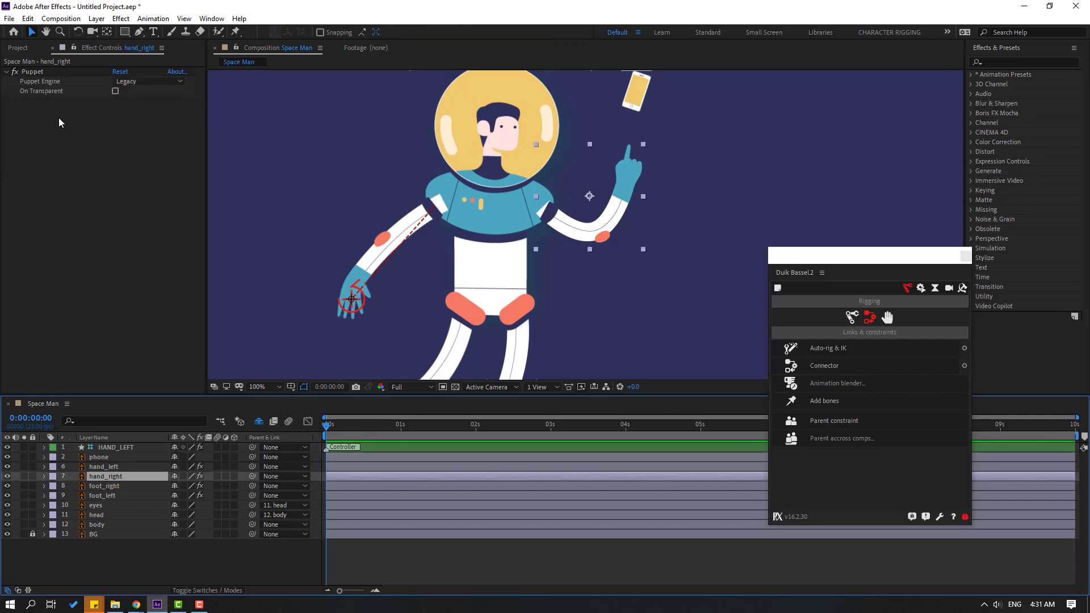
{"action": "left_click", "coordinate": [37, 74]}
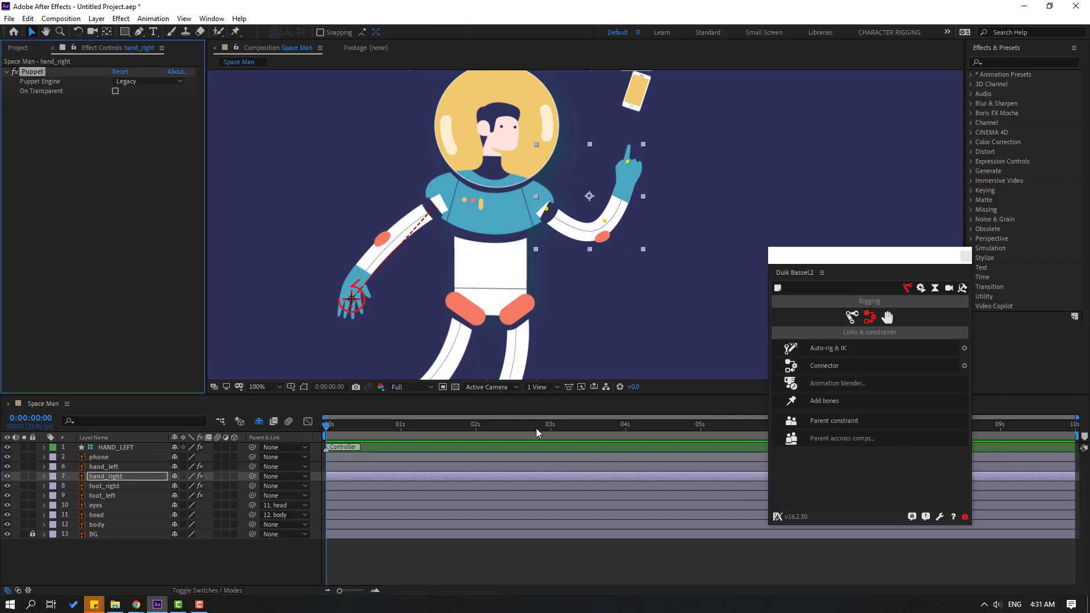
{"action": "left_click", "coordinate": [818, 403]}
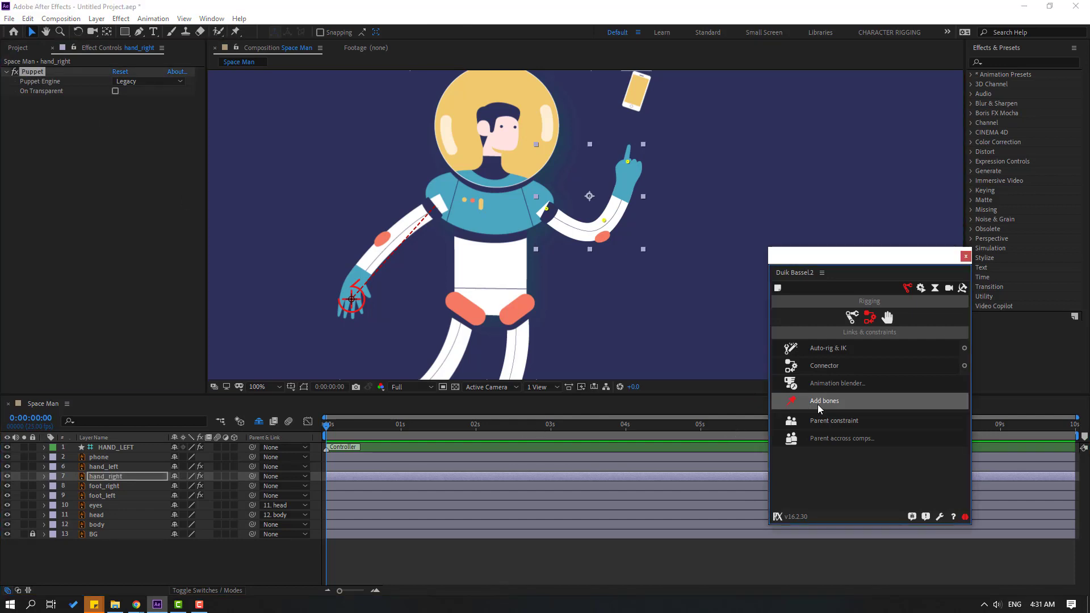
Step: Parent the hand_right Puppet Pin 3 bone to the Puppet Pin 2 bone, and Puppet Pin 2 to Puppet Pin 1
{"action": "left_click", "coordinate": [132, 476]}
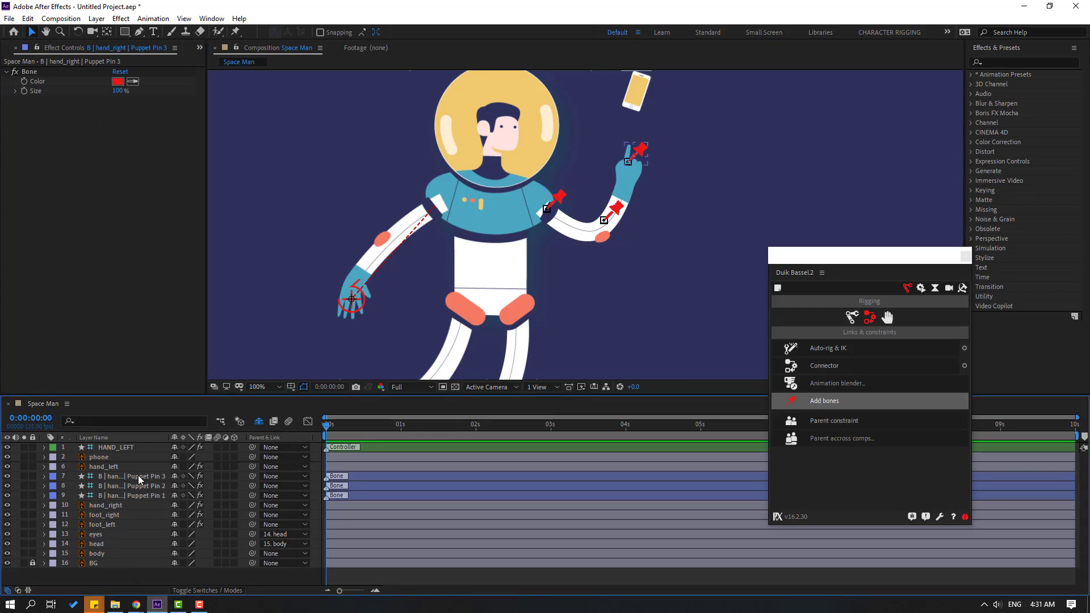
{"action": "left_click_drag", "start_coordinate": [252, 480], "coordinate": [139, 486]}
{"action": "left_click", "coordinate": [138, 485]}
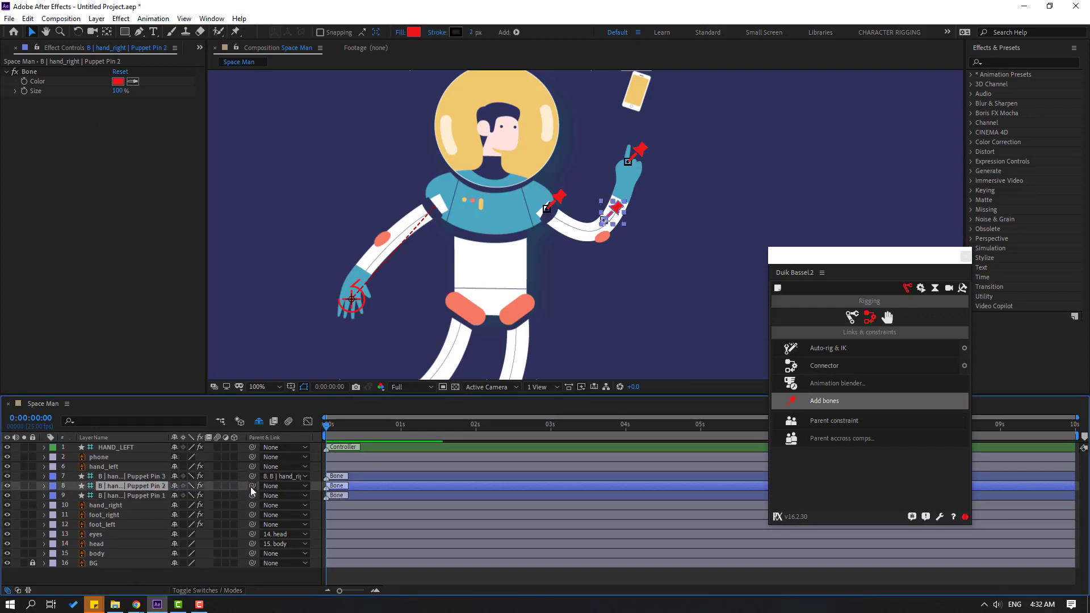
{"action": "left_click_drag", "start_coordinate": [251, 486], "coordinate": [112, 494]}
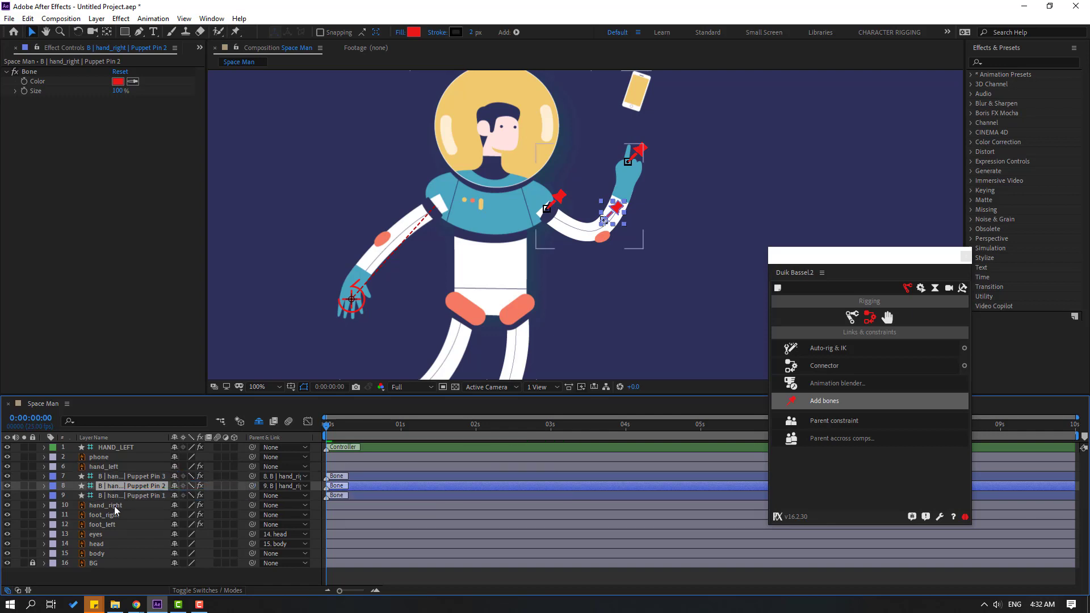
Step: Apply Auto-rig & IK to the three hand_right bones, try out the hand controller, and collapse the controller layer
{"action": "left_click", "coordinate": [143, 495]}
{"action": "left_click", "coordinate": [140, 479], "text": "shift"}
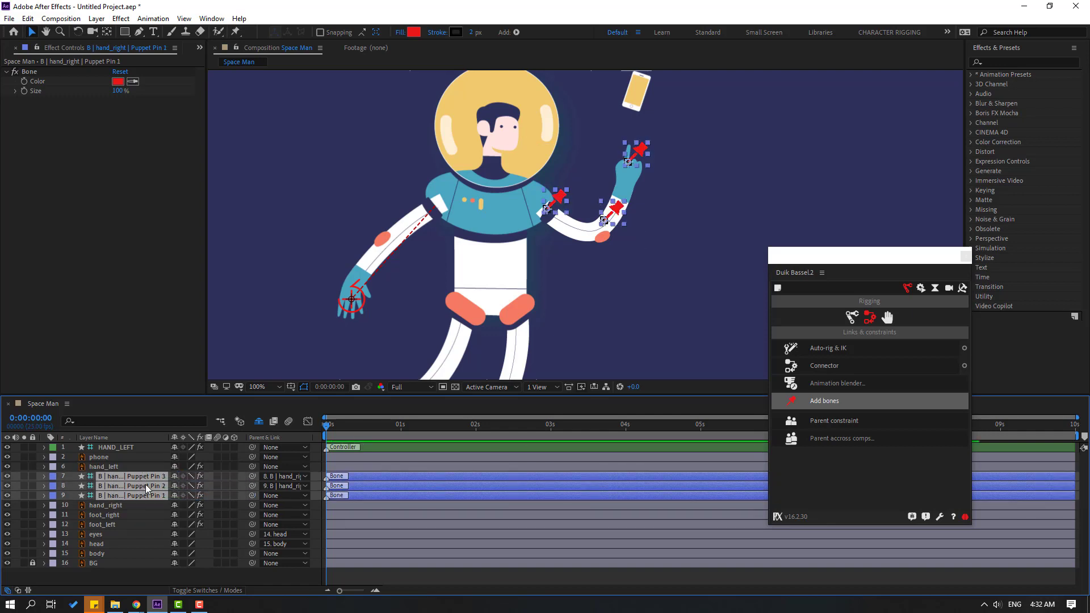
{"action": "left_click", "coordinate": [839, 349]}
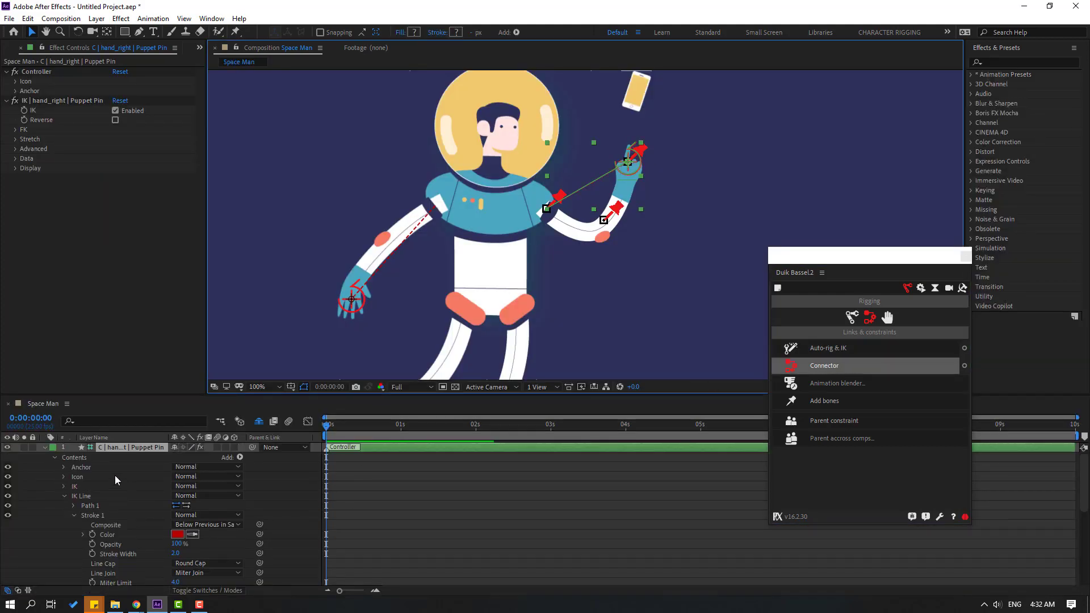
{"action": "left_click_drag", "start_coordinate": [640, 173], "coordinate": [638, 181]}
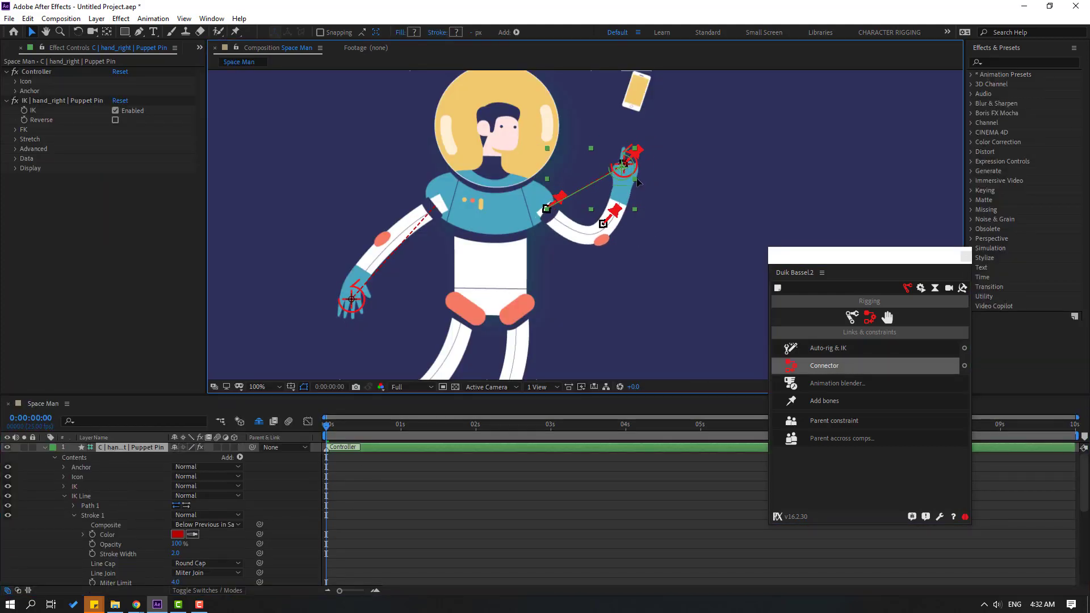
{"action": "left_click", "coordinate": [44, 447]}
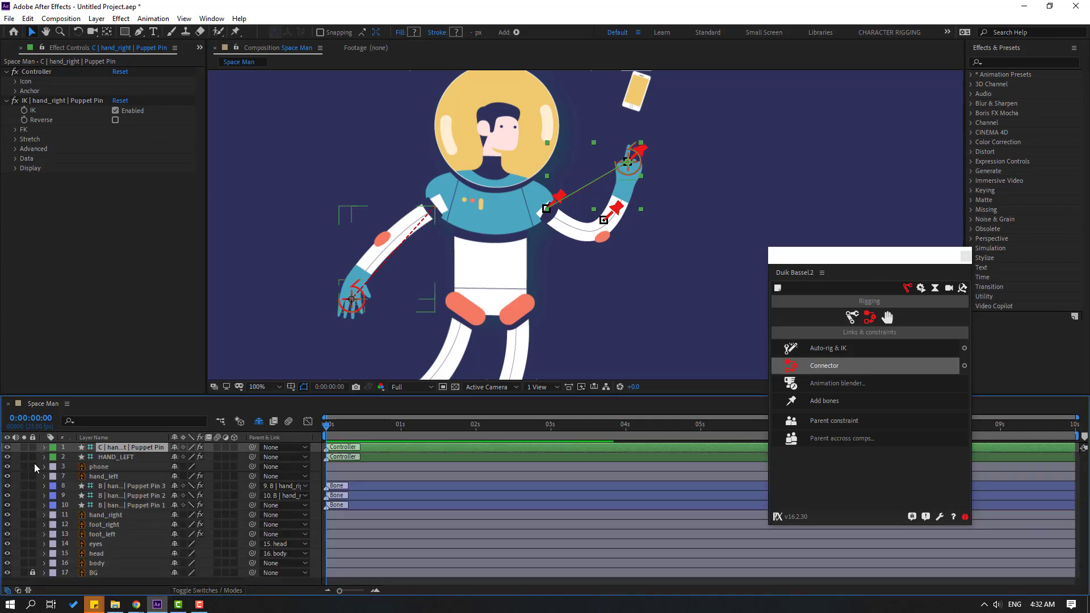
Step: Parent the hand_right Puppet Pin 1 bone to the body layer, and hide all three hand_right bones as shy layers
{"action": "left_click", "coordinate": [146, 507]}
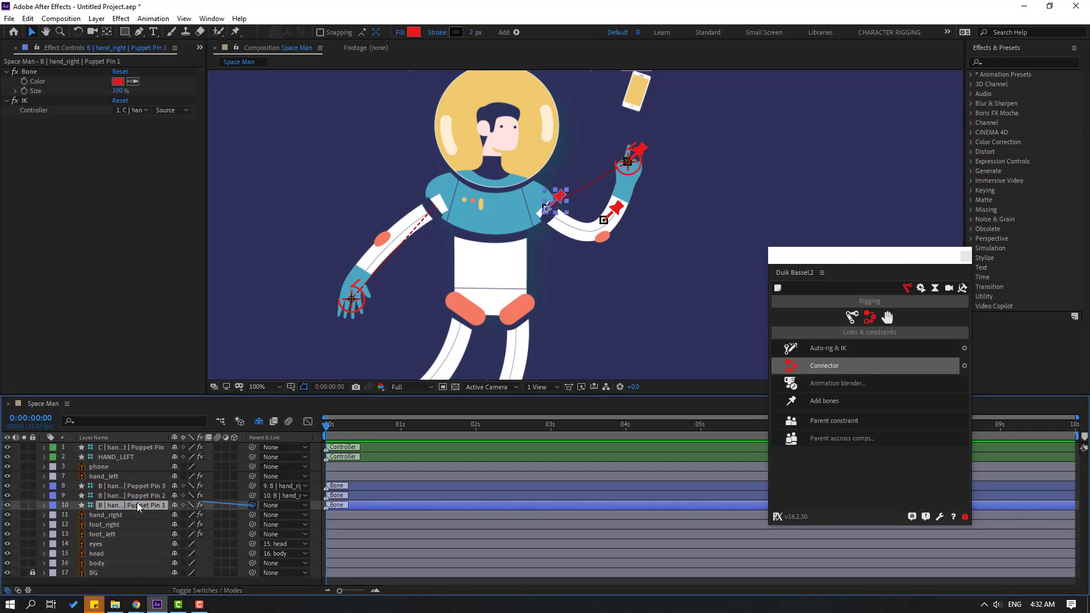
{"action": "left_click_drag", "start_coordinate": [138, 502], "coordinate": [97, 563]}
{"action": "left_click", "coordinate": [119, 496], "text": "ctrl"}
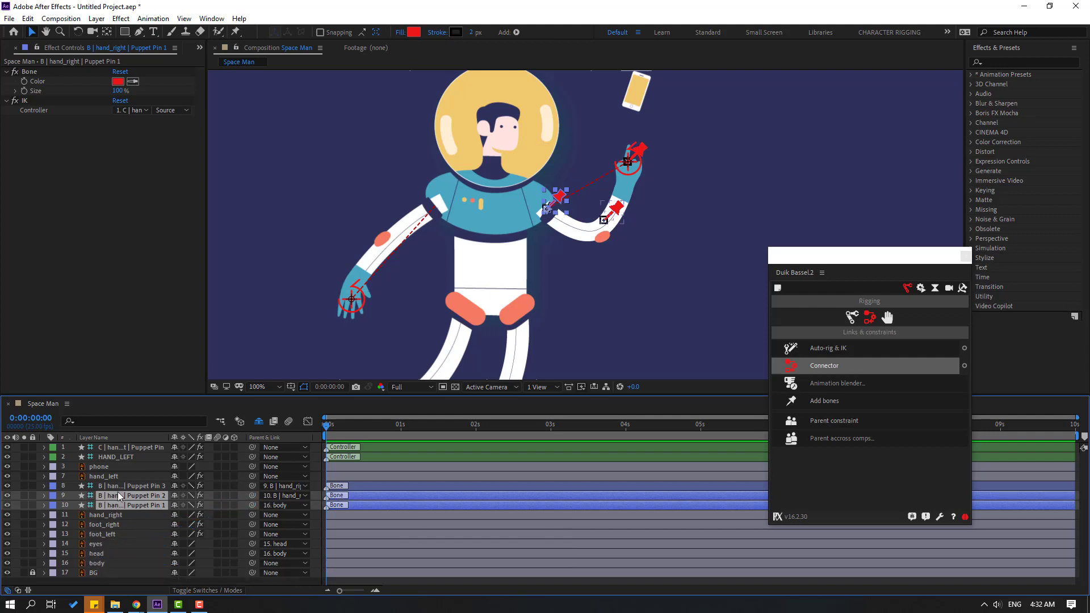
{"action": "left_click", "coordinate": [120, 488], "text": "ctrl"}
{"action": "left_click", "coordinate": [6, 495]}
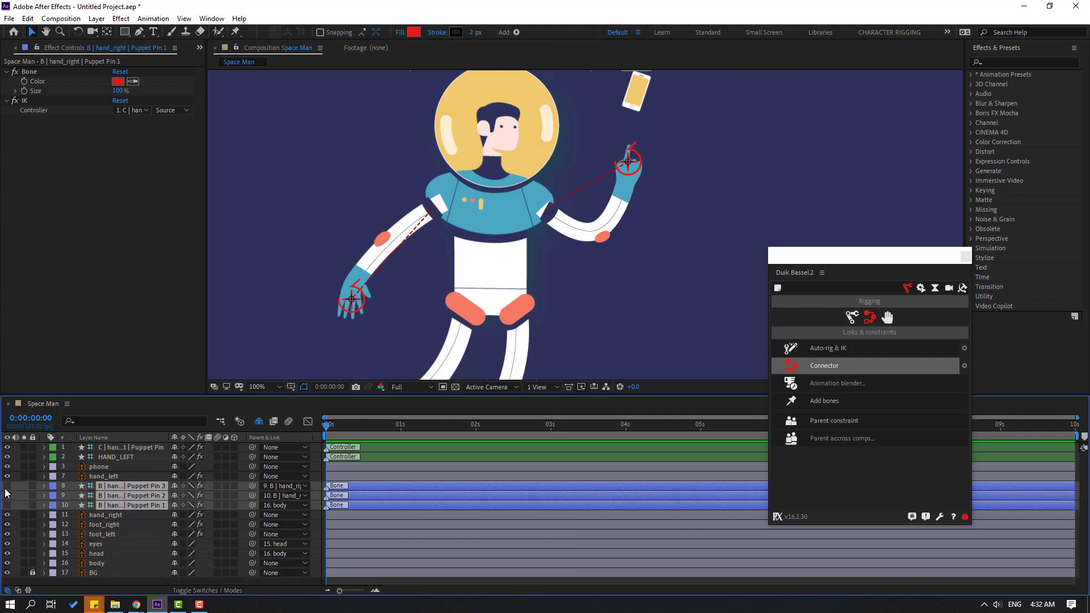
{"action": "left_click", "coordinate": [175, 486]}
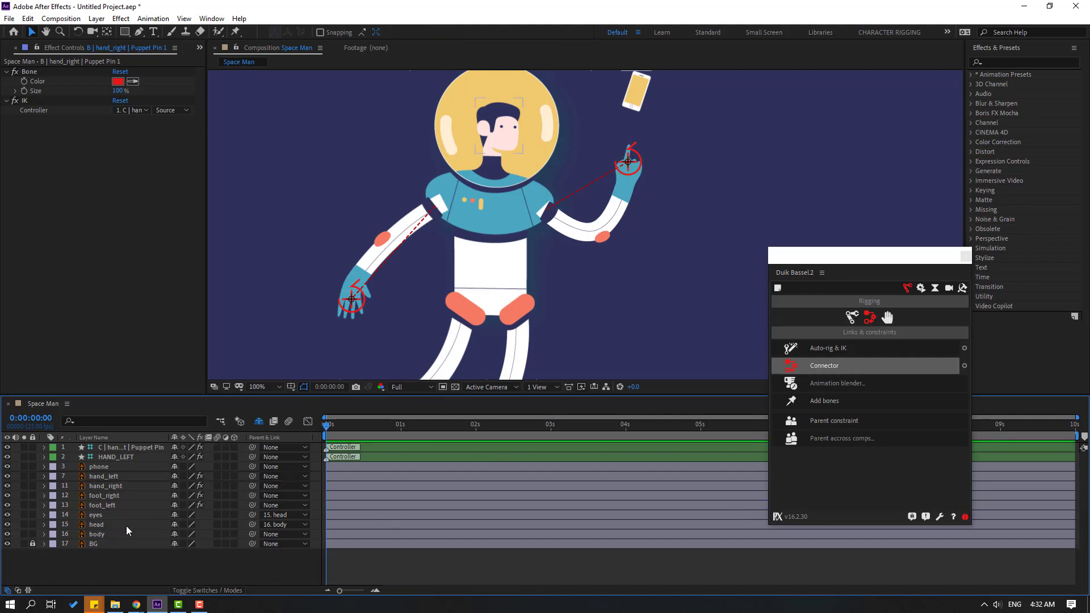
Step: Add Duik bones to the Puppet effect pins of the foot_left layer
{"action": "left_click", "coordinate": [102, 506]}
{"action": "left_click_drag", "start_coordinate": [449, 317], "coordinate": [461, 207]}
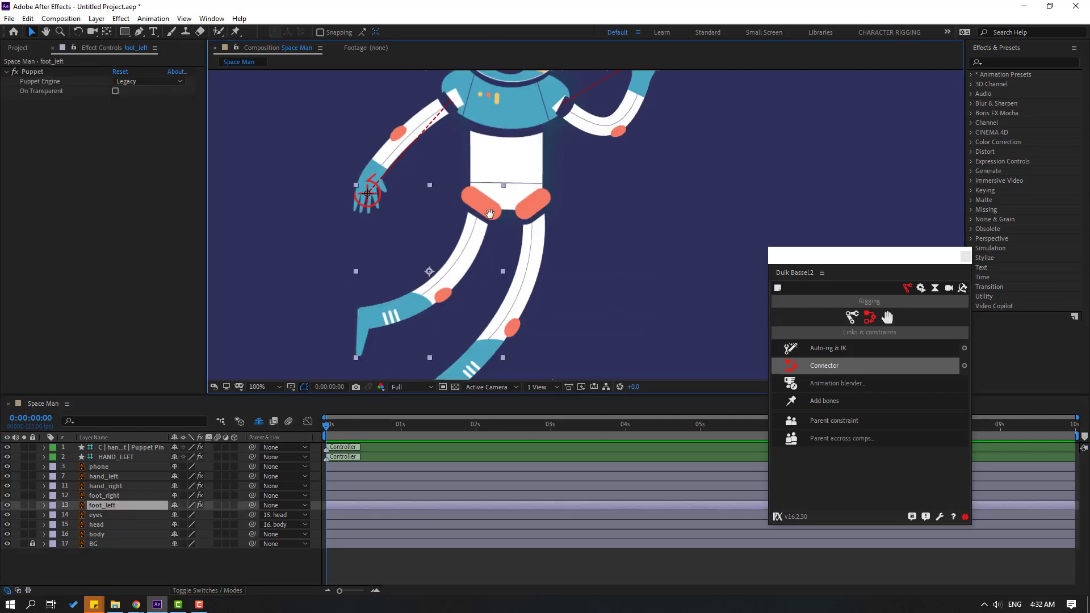
{"action": "left_click", "coordinate": [32, 72]}
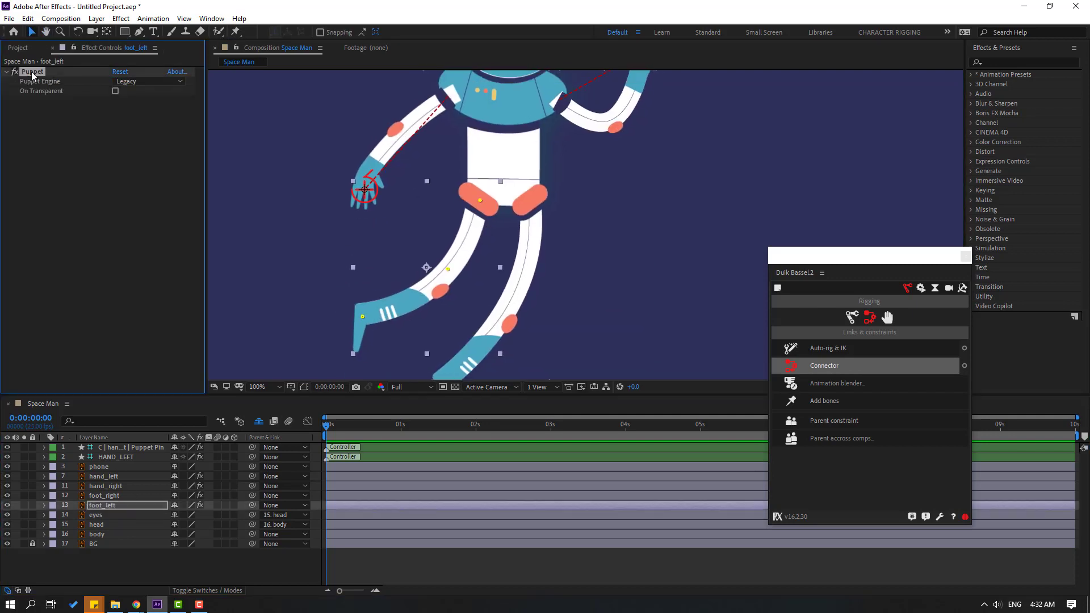
{"action": "left_click", "coordinate": [831, 401]}
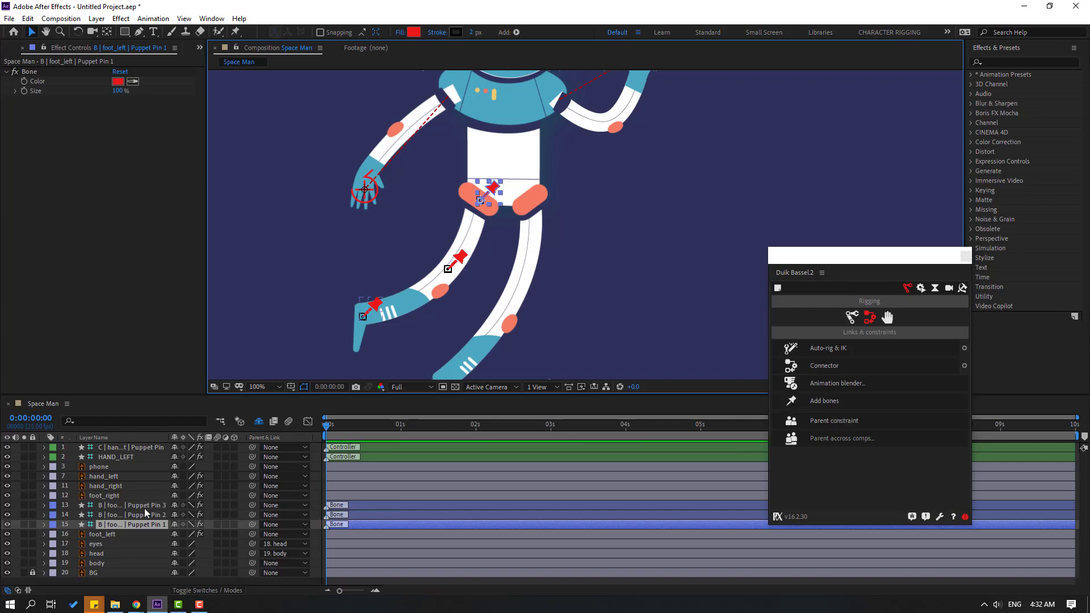
Step: Parent the foot_left Puppet Pin 3 bone to the Puppet Pin 2 bone, and Puppet Pin 2 to Puppet Pin 1
{"action": "left_click", "coordinate": [144, 507]}
{"action": "left_click_drag", "start_coordinate": [252, 505], "coordinate": [124, 514]}
{"action": "left_click", "coordinate": [124, 514]}
{"action": "left_click_drag", "start_coordinate": [252, 515], "coordinate": [134, 524]}
Step: Apply Auto-rig & IK to the three foot_left bones, try out the foot controller, and collapse the controller layer
{"action": "left_click", "coordinate": [144, 525]}
{"action": "left_click", "coordinate": [138, 507], "text": "shift"}
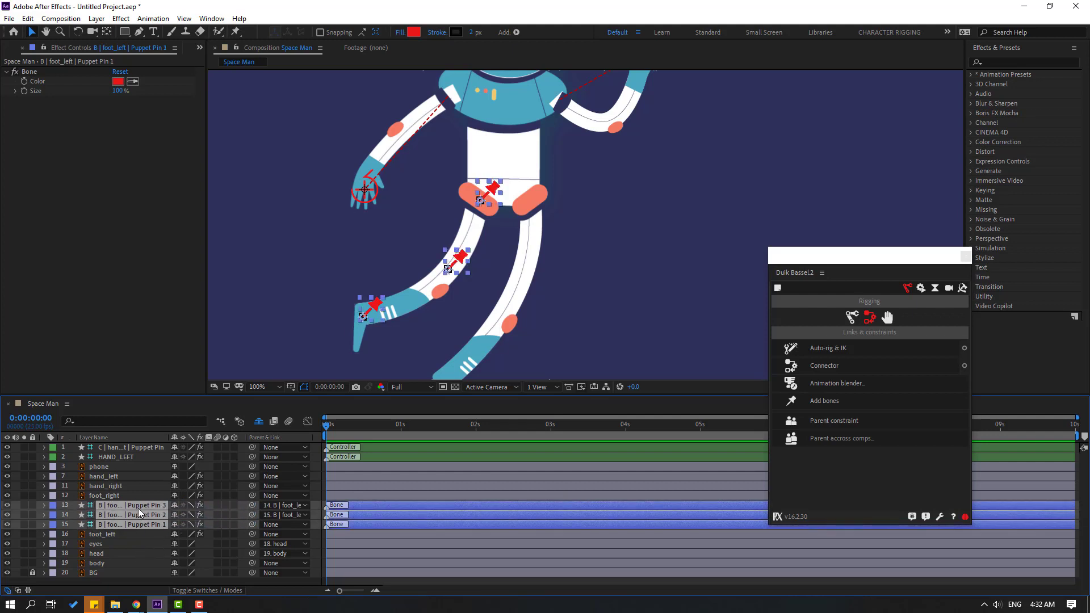
{"action": "left_click", "coordinate": [835, 353]}
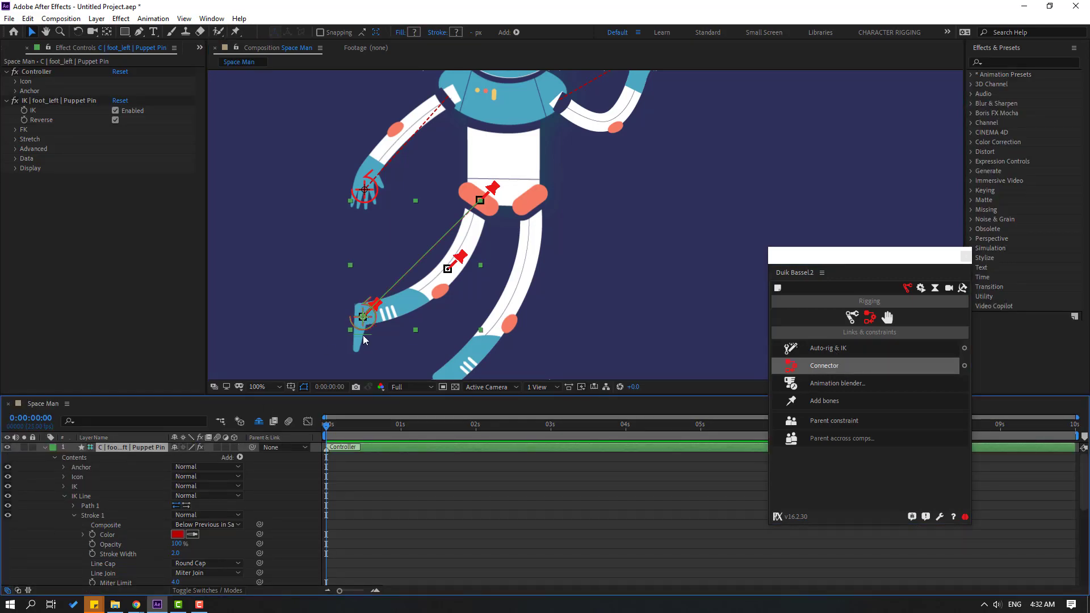
{"action": "mouse_move", "coordinate": [364, 320]}
{"action": "left_mouse_down"}
{"action": "mouse_move", "coordinate": [355, 304]}
{"action": "mouse_move", "coordinate": [368, 297]}
{"action": "mouse_move", "coordinate": [364, 319]}
{"action": "left_mouse_up"}
{"action": "left_click", "coordinate": [44, 452]}
{"action": "left_click", "coordinate": [44, 448]}
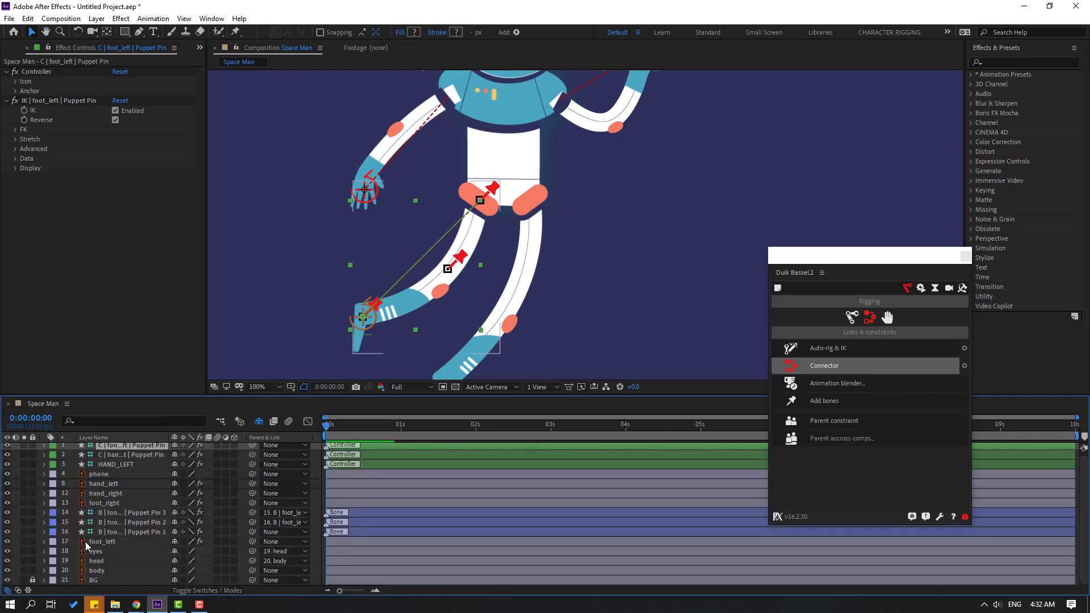
Step: Parent the foot_left Puppet Pin 1 bone to the body layer, and hide all three foot_left bones as shy layers
{"action": "left_click", "coordinate": [131, 532]}
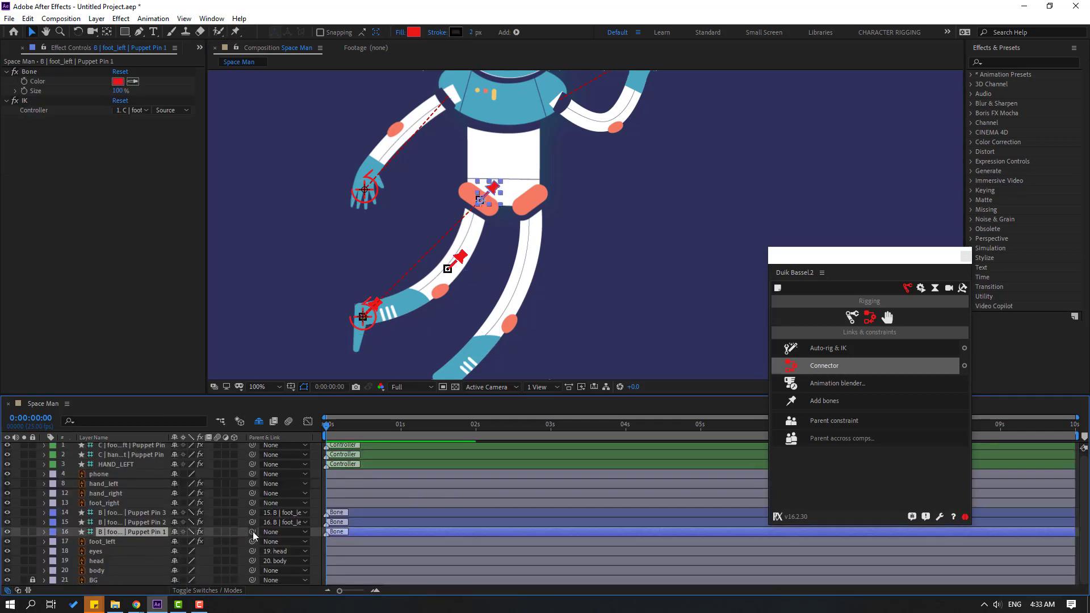
{"action": "left_click_drag", "start_coordinate": [253, 531], "coordinate": [97, 570]}
{"action": "left_click", "coordinate": [136, 523], "text": "ctrl"}
{"action": "left_click", "coordinate": [141, 516], "text": "ctrl"}
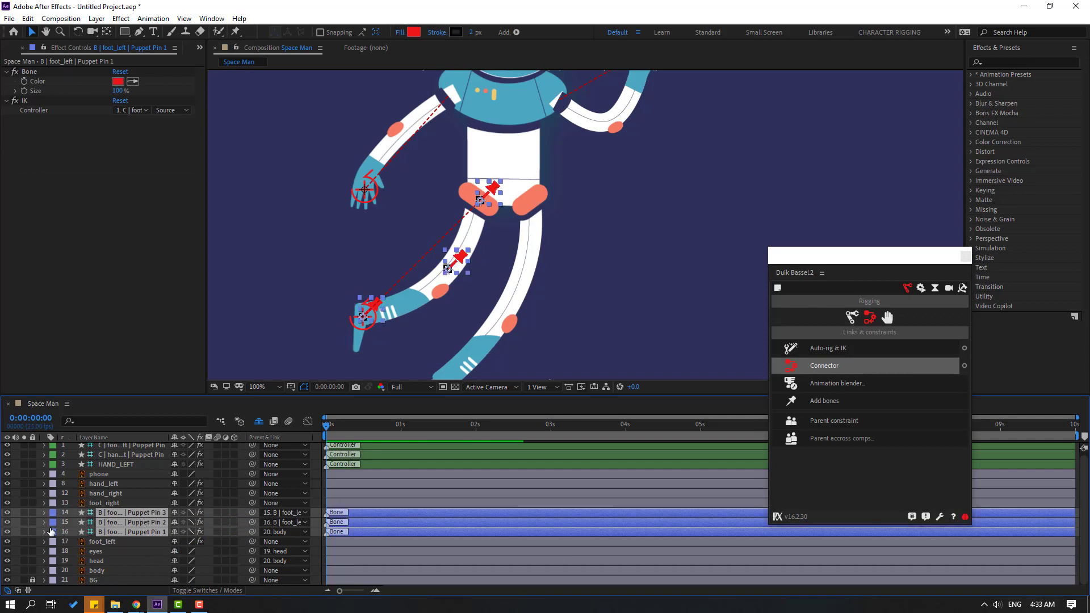
{"action": "left_click_drag", "start_coordinate": [7, 532], "coordinate": [7, 513]}
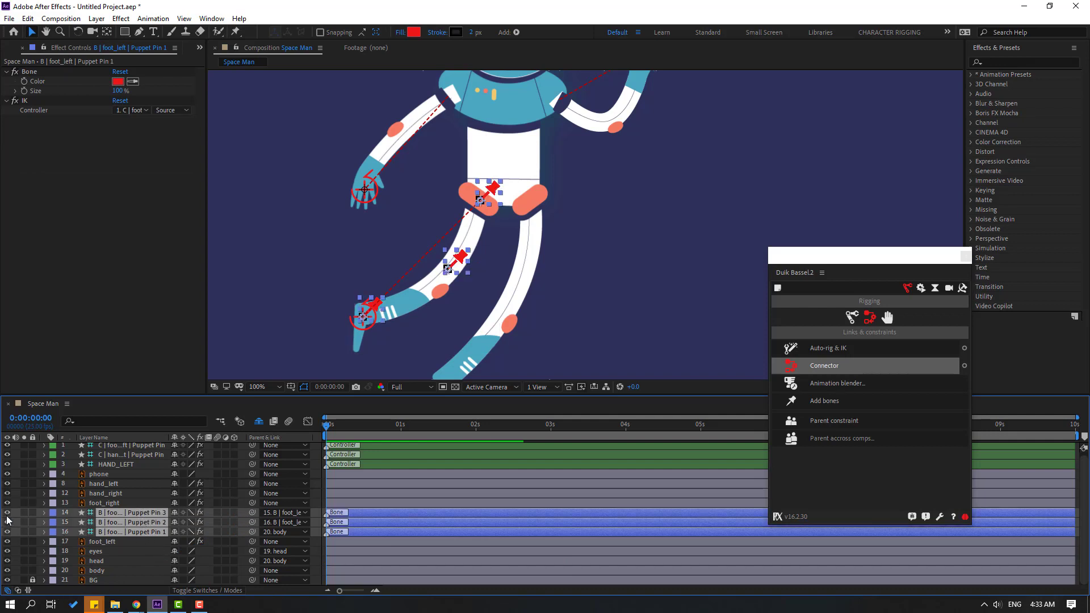
{"action": "left_click", "coordinate": [175, 517]}
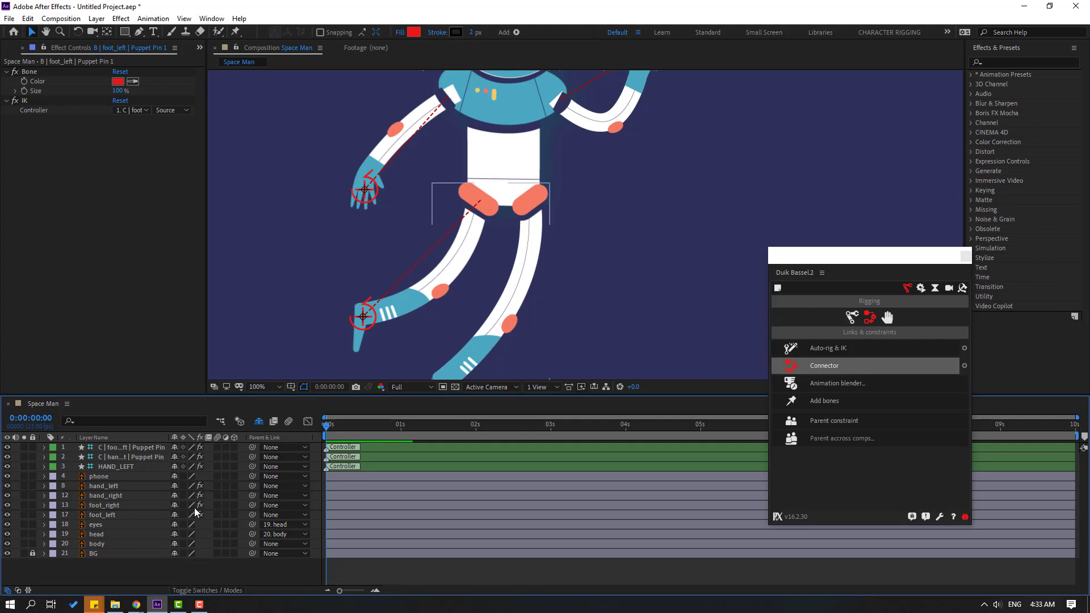
Step: Add Duik bones to the Puppet effect pins of the foot_right layer
{"action": "left_click", "coordinate": [113, 507]}
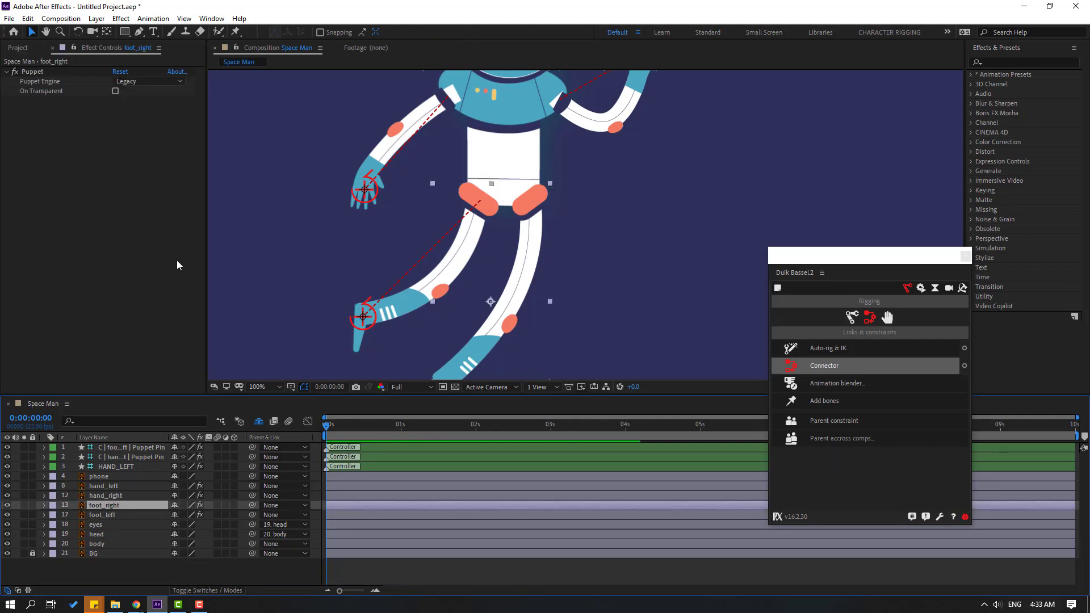
{"action": "left_click", "coordinate": [36, 72]}
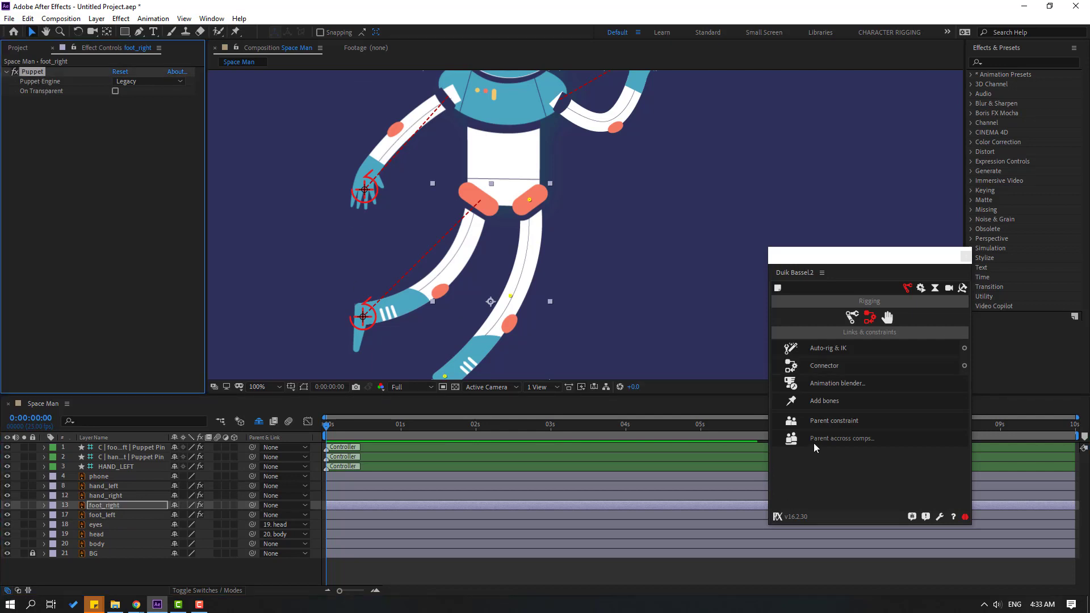
{"action": "left_click", "coordinate": [821, 402]}
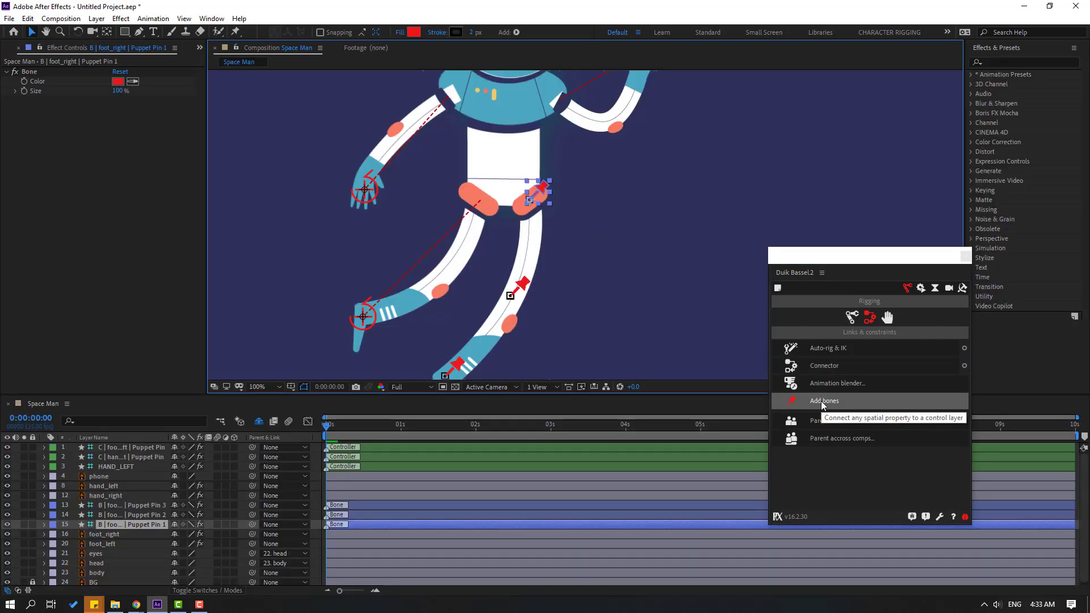
Step: Parent the foot_right Puppet Pin 3 bone to the Puppet Pin 2 bone, and Puppet Pin 2 to Puppet Pin 1
{"action": "left_click", "coordinate": [138, 506]}
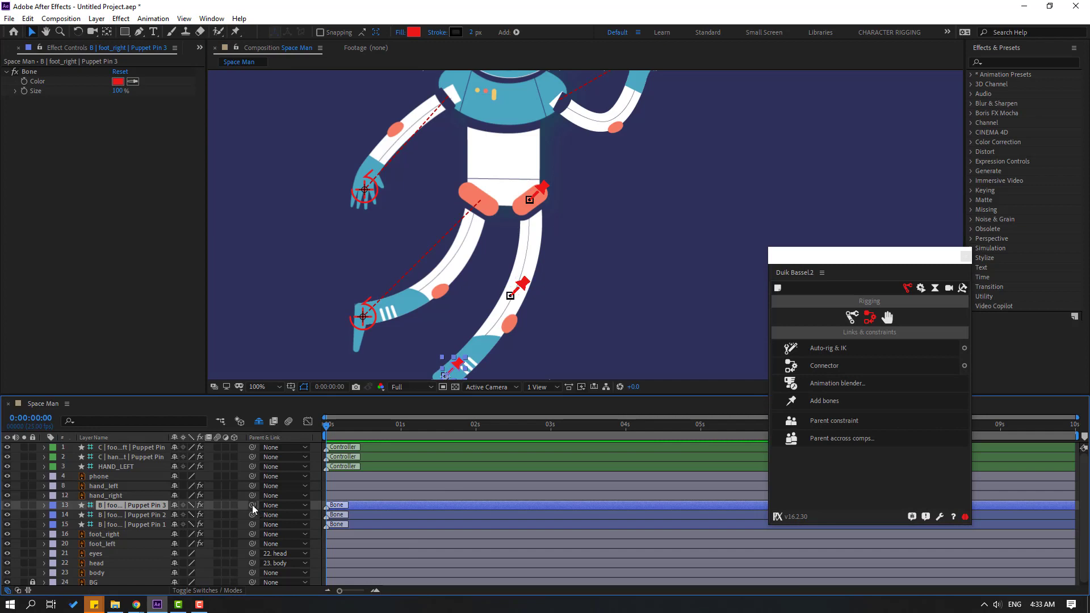
{"action": "left_click_drag", "start_coordinate": [252, 506], "coordinate": [125, 514]}
{"action": "left_click", "coordinate": [130, 516]}
{"action": "left_click_drag", "start_coordinate": [250, 515], "coordinate": [138, 523]}
{"action": "left_click", "coordinate": [139, 524]}
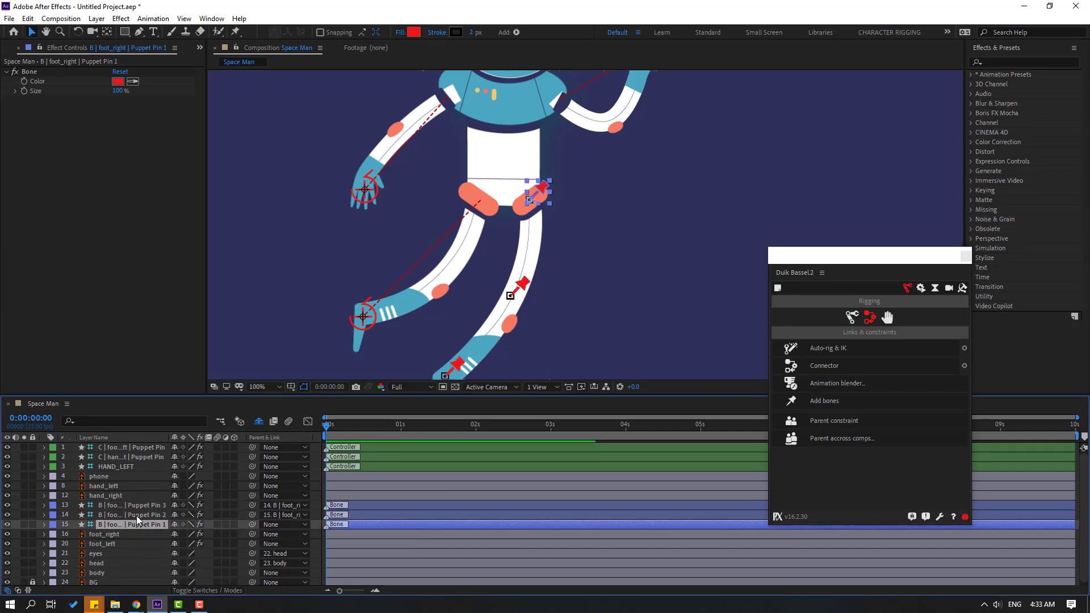
Step: Apply Auto-rig & IK to the three foot_right bones, try out the foot controller, and collapse the controller layer
{"action": "left_click", "coordinate": [141, 505], "text": "shift"}
{"action": "left_click", "coordinate": [831, 349]}
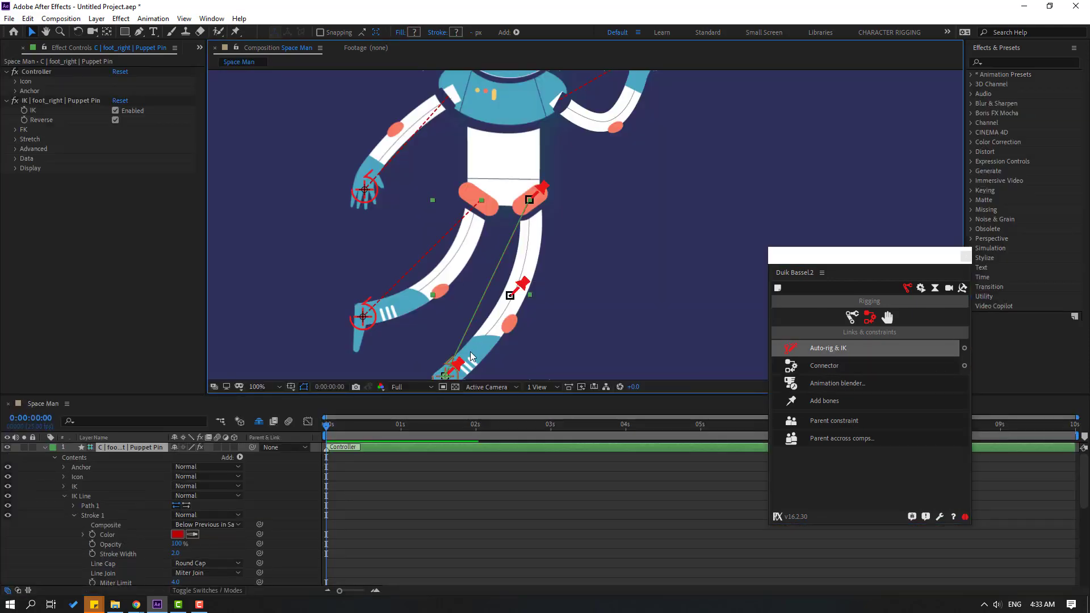
{"action": "left_click_drag", "start_coordinate": [471, 295], "coordinate": [447, 321]}
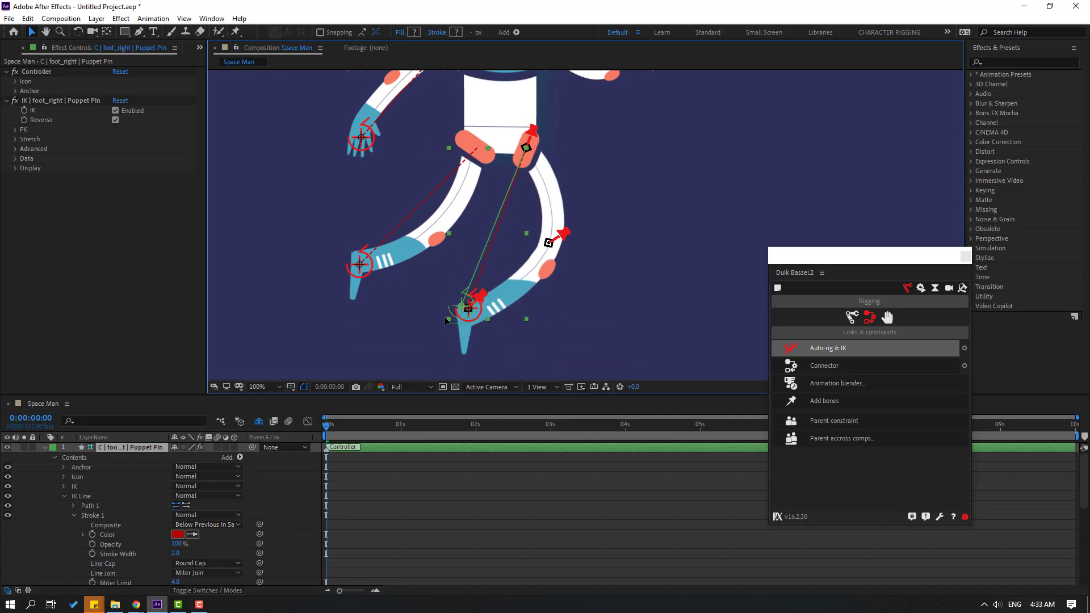
{"action": "left_click", "coordinate": [45, 447]}
Step: Parent the foot_right Puppet Pin 1 bone to the body layer, and hide all three foot_right bones as shy layers
{"action": "scroll", "coordinate": [66, 489], "scroll_direction": "down", "scroll_amount": 1}
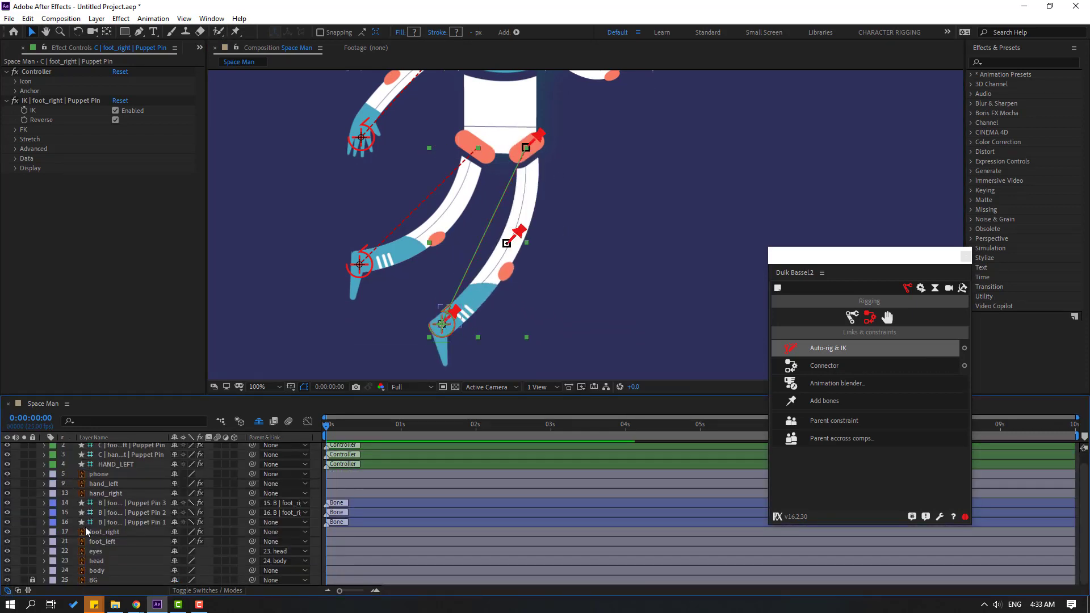
{"action": "left_click", "coordinate": [145, 523]}
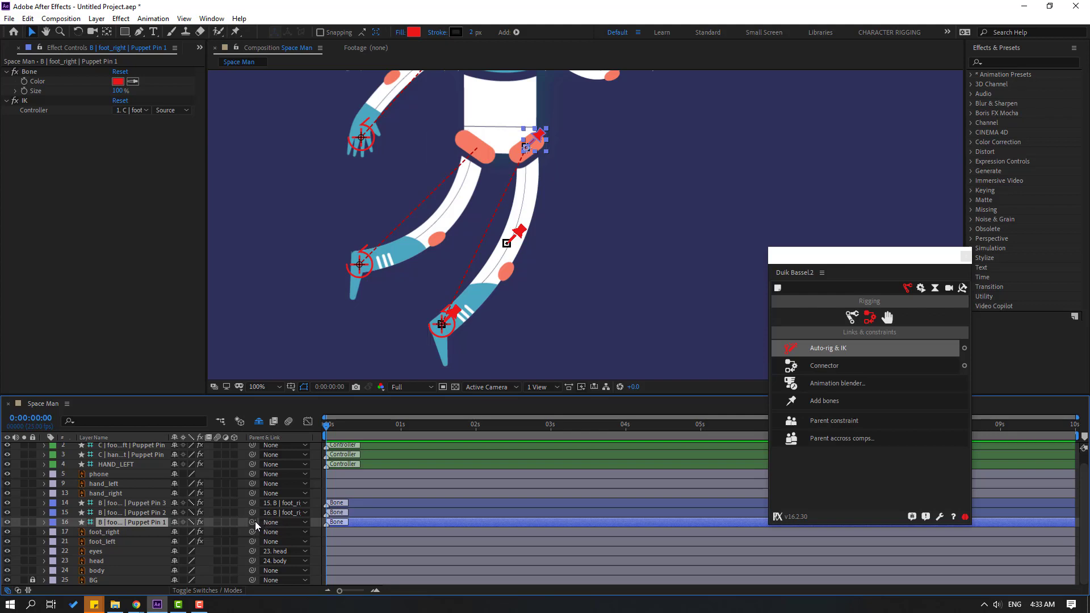
{"action": "left_click_drag", "start_coordinate": [252, 522], "coordinate": [98, 570]}
{"action": "left_click", "coordinate": [118, 503], "text": "shift"}
{"action": "scroll", "coordinate": [110, 528], "scroll_direction": "up", "scroll_amount": 1}
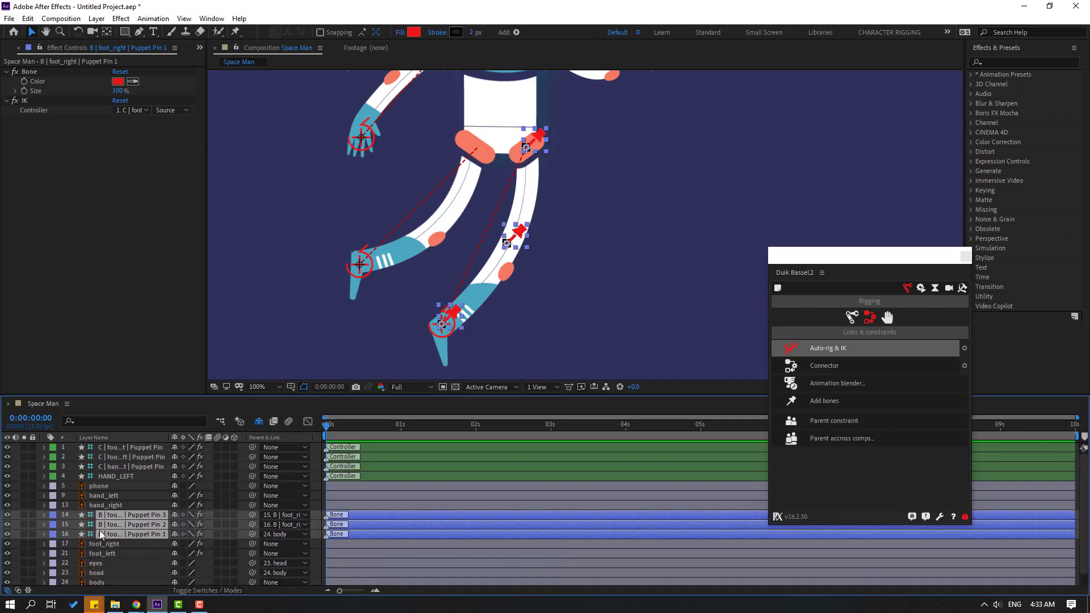
{"action": "left_click", "coordinate": [8, 524]}
{"action": "left_click", "coordinate": [172, 516]}
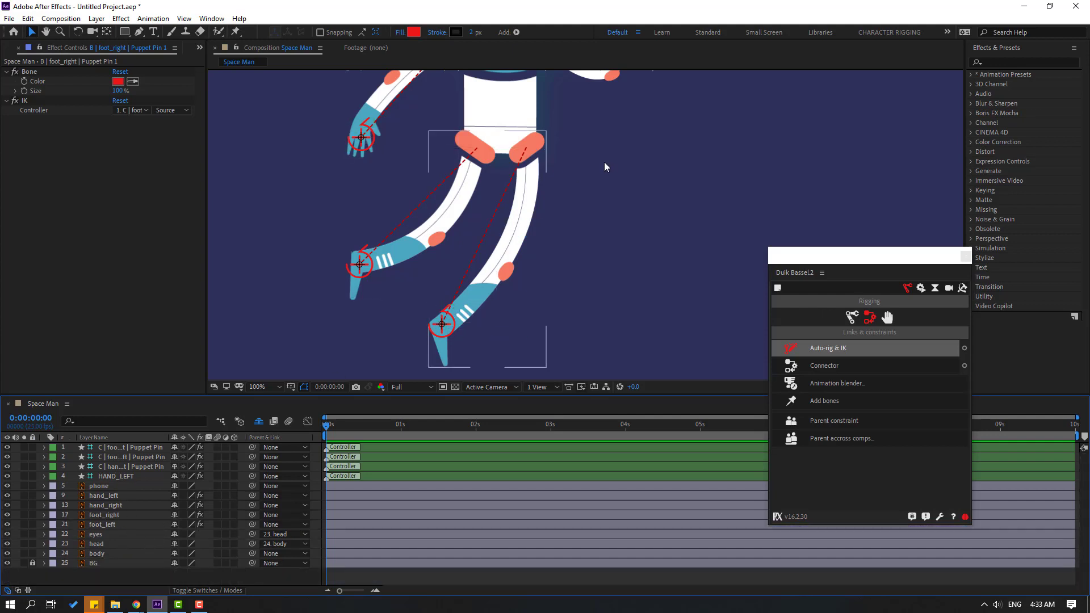
Step: Rename the hand_right controller layer as HAND_RIGHT
{"action": "key", "text": "h"}
{"action": "scroll", "coordinate": [604, 162], "scroll_direction": "down", "scroll_amount": 2}
{"action": "key", "text": "v"}
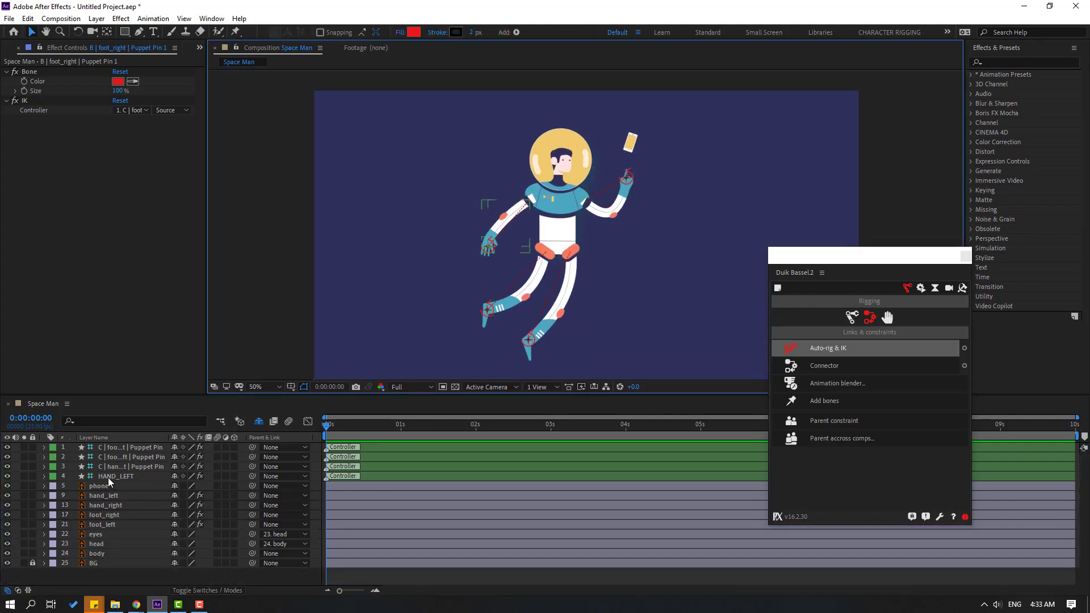
{"action": "left_click", "coordinate": [119, 466]}
{"action": "key", "text": "Return"}
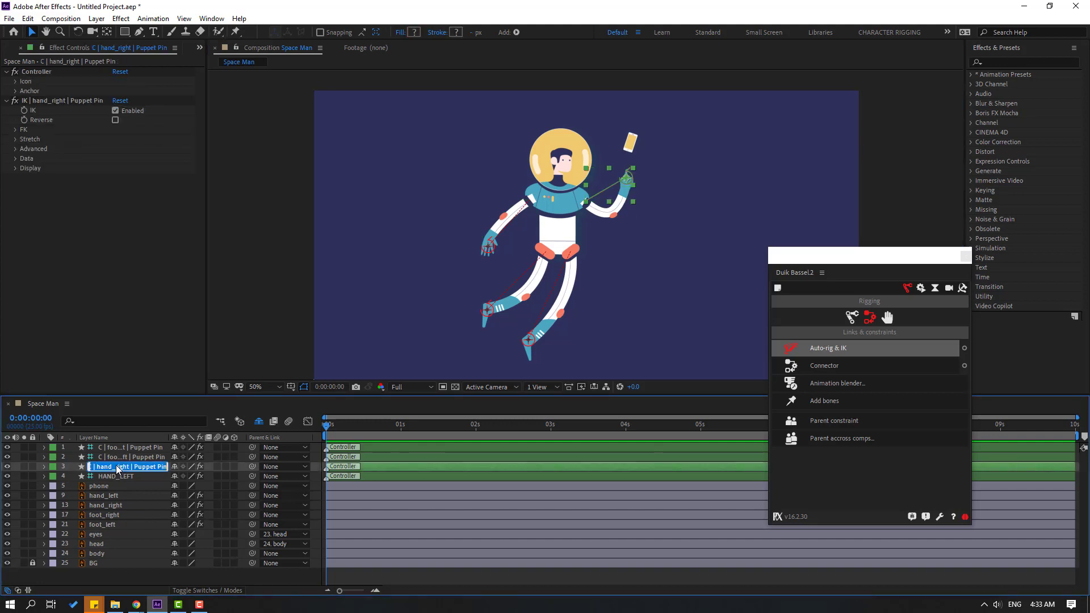
{"action": "type", "text": "HAND_RIGHT"}
{"action": "key", "text": "Return"}
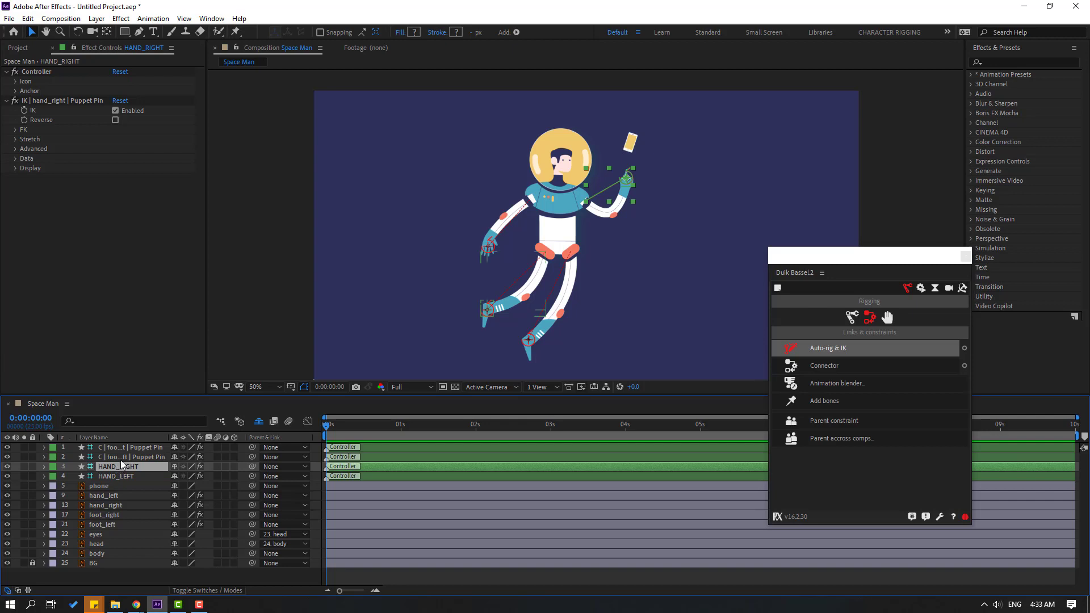
Step: Rename the foot_left controller layer as FOOT_LEFT
{"action": "left_click", "coordinate": [120, 459]}
{"action": "key", "text": "Return"}
{"action": "type", "text": "FOOT_"}
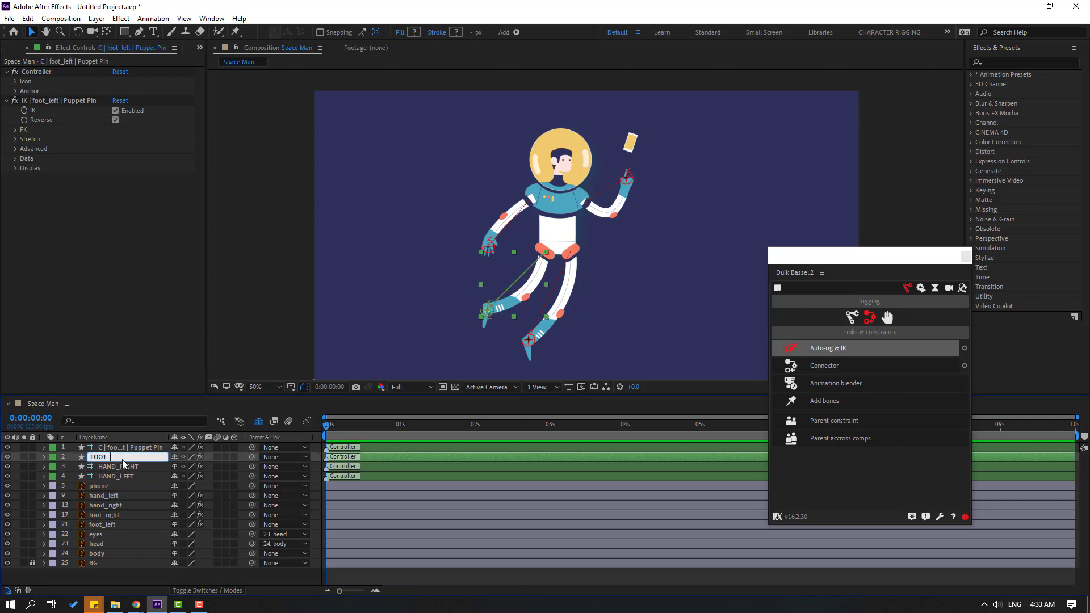
{"action": "type", "text": "LEFT"}
{"action": "key", "text": "Return"}
Step: Rename the foot_right controller layer as FOOT_RIGHT
{"action": "left_click", "coordinate": [142, 449]}
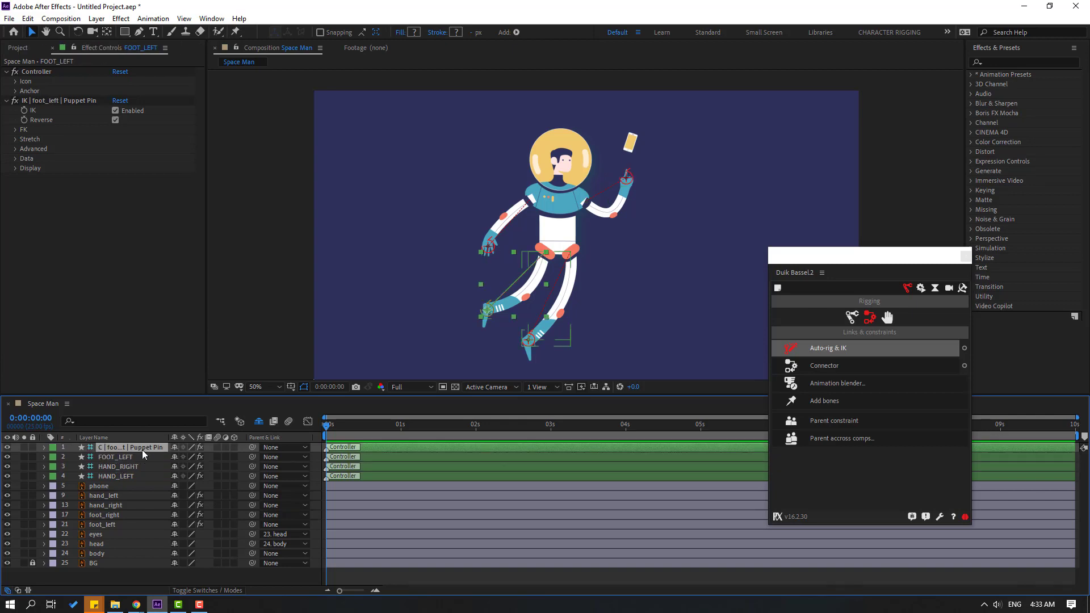
{"action": "key", "text": "Return"}
{"action": "type", "text": "FOOT_R"}
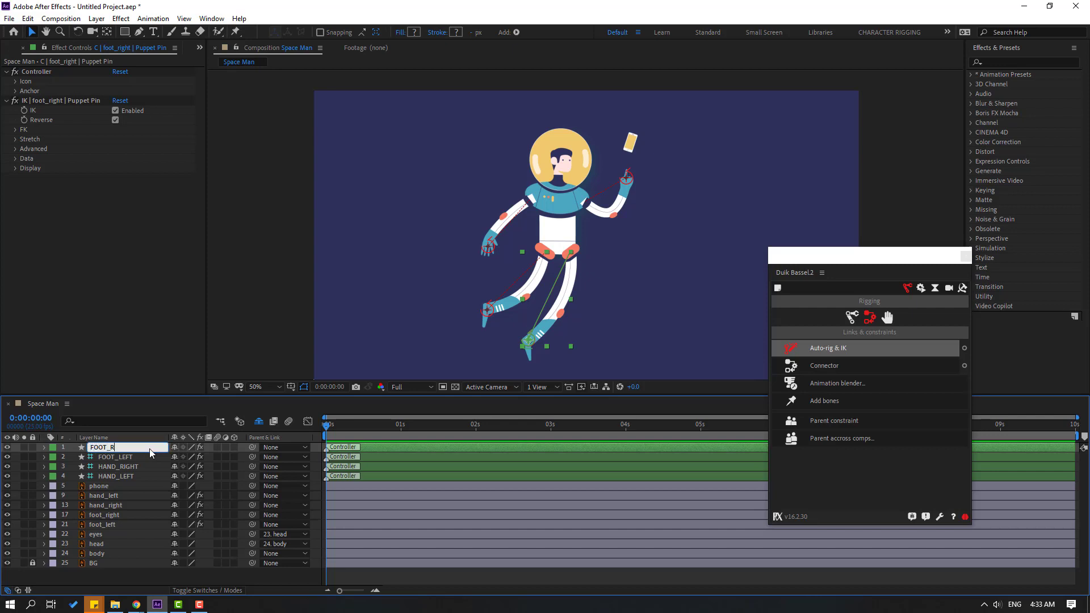
{"action": "type", "text": "IGHT"}
{"action": "key", "text": "Return"}
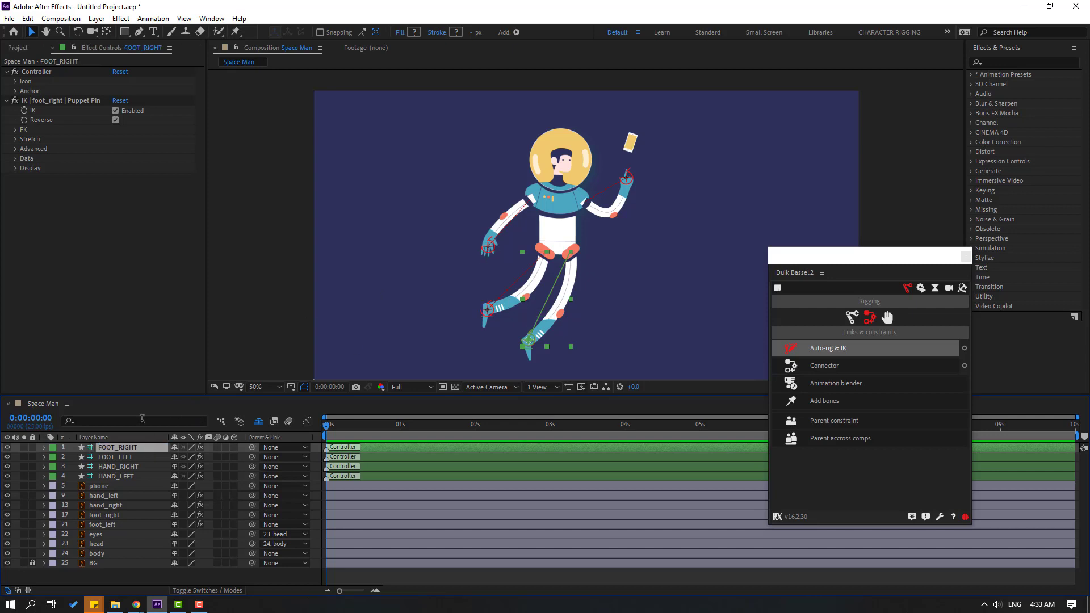
Step: Try moving the body layer in the composition to test how the limbs follow it
{"action": "left_click", "coordinate": [96, 554]}
{"action": "left_click", "coordinate": [561, 241]}
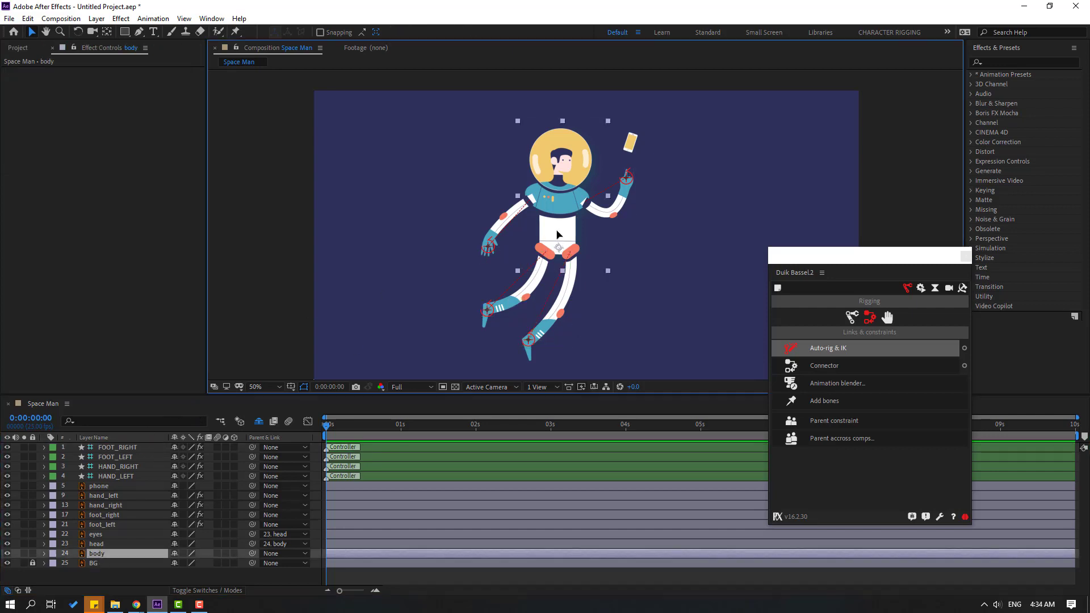
{"action": "left_click_drag", "start_coordinate": [561, 233], "coordinate": [558, 235]}
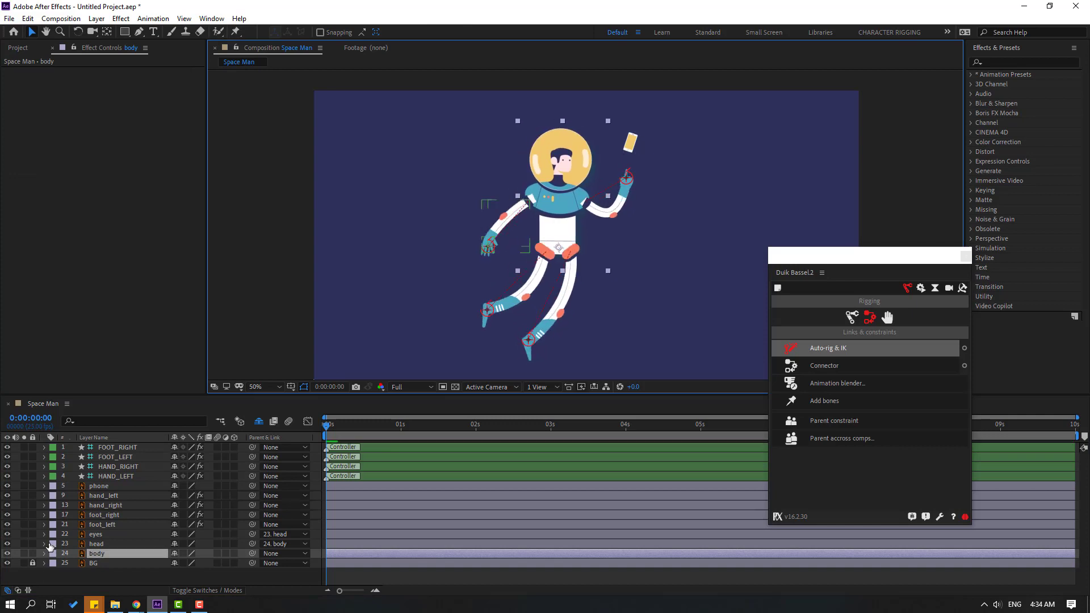
Step: Reorder the eyes, head and body layers so they sit directly above the phone layer, below the HAND_LEFT controller
{"action": "left_click", "coordinate": [95, 550]}
{"action": "left_click", "coordinate": [97, 544], "text": "shift"}
{"action": "left_click", "coordinate": [96, 535], "text": "shift"}
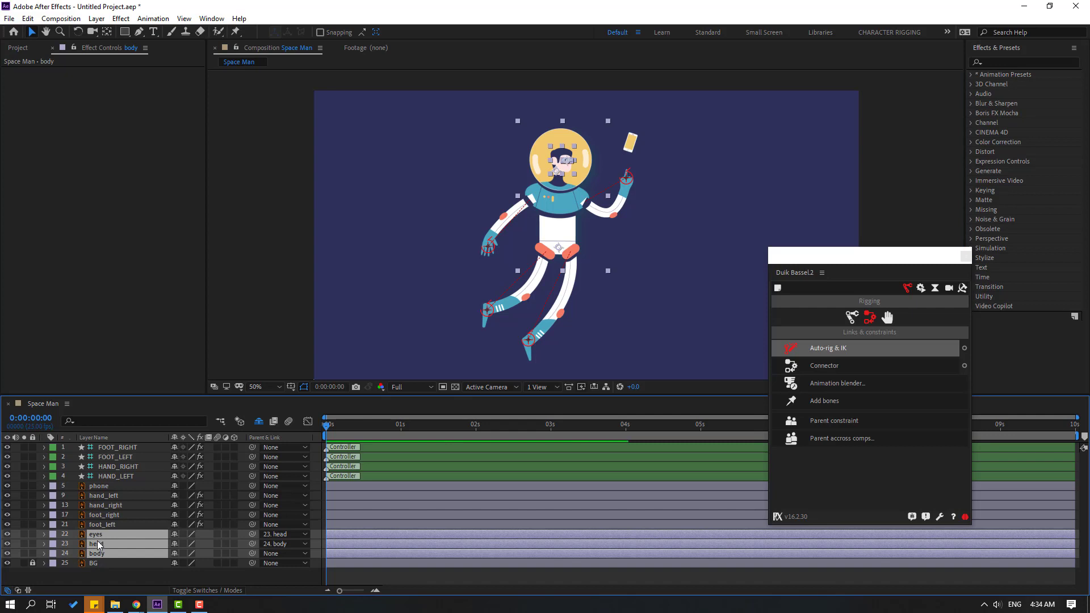
{"action": "left_click_drag", "start_coordinate": [96, 535], "coordinate": [115, 482]}
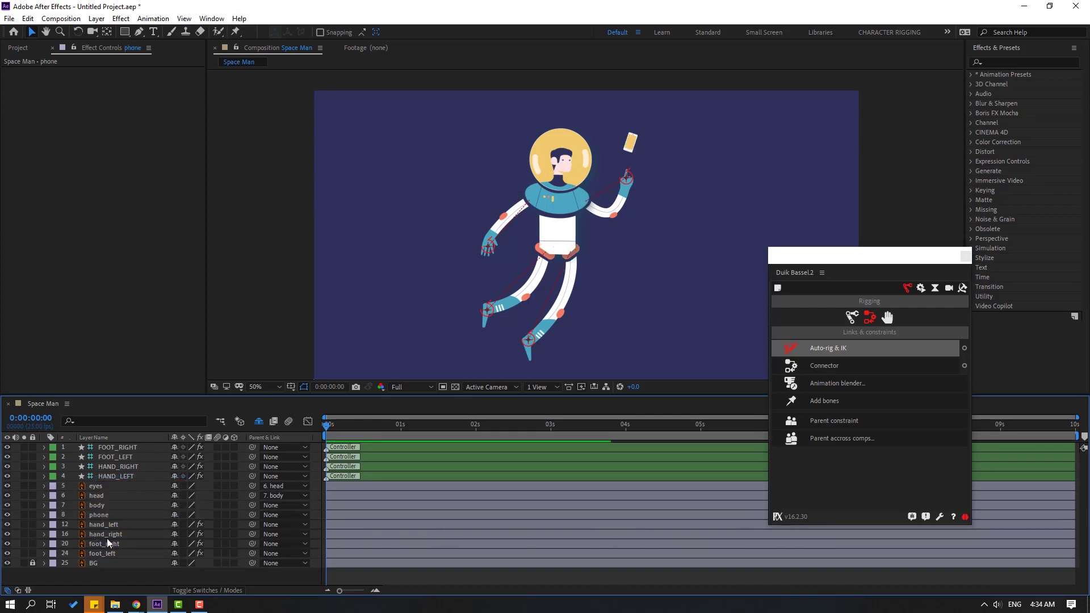
Step: Test the reordered rig by moving the body layer, and close the Duik Bassel.2 window
{"action": "left_click", "coordinate": [91, 505]}
{"action": "left_click_drag", "start_coordinate": [557, 229], "coordinate": [556, 228]}
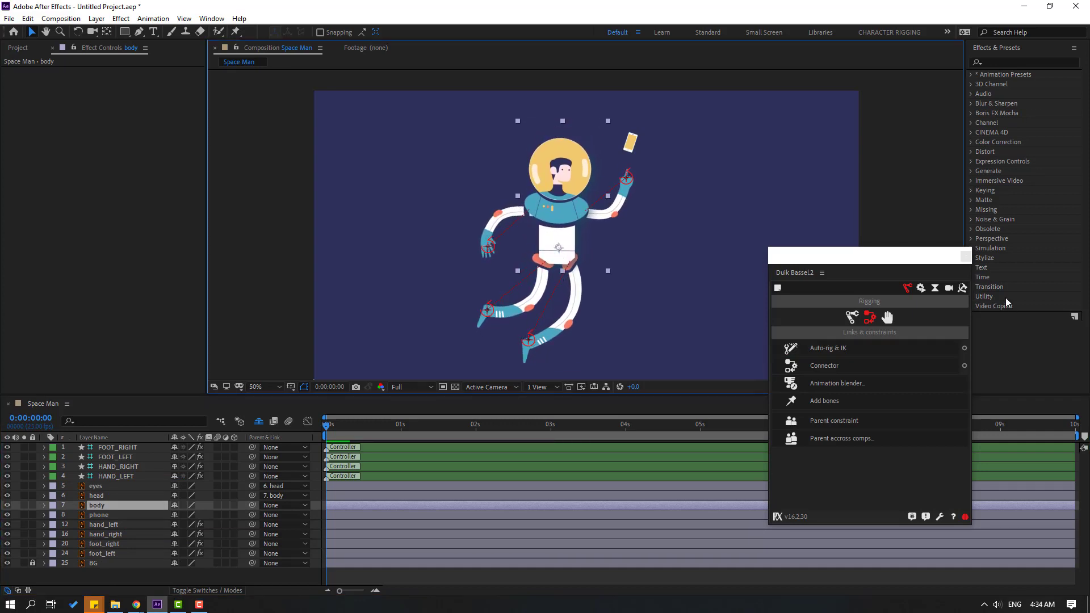
{"action": "left_click", "coordinate": [961, 257]}
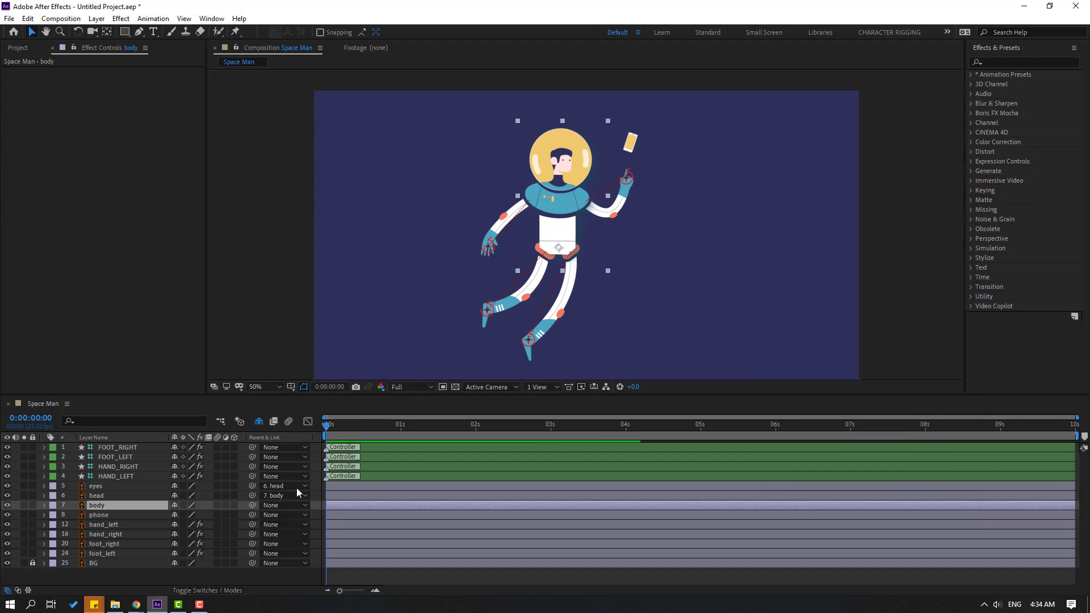
Step: Add a new null object to the Space Man composition
{"action": "scroll", "coordinate": [683, 180], "scroll_direction": "up", "scroll_amount": 2}
{"action": "left_click_drag", "start_coordinate": [714, 155], "coordinate": [596, 222]}
{"action": "scroll", "coordinate": [594, 260], "scroll_direction": "down", "scroll_amount": 2}
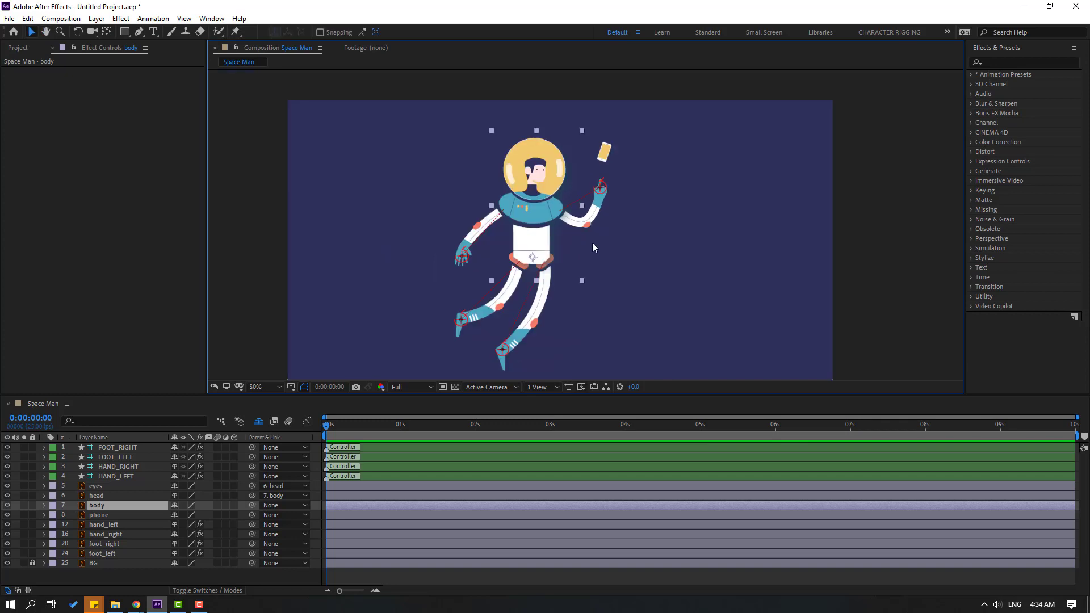
{"action": "left_click", "coordinate": [147, 579]}
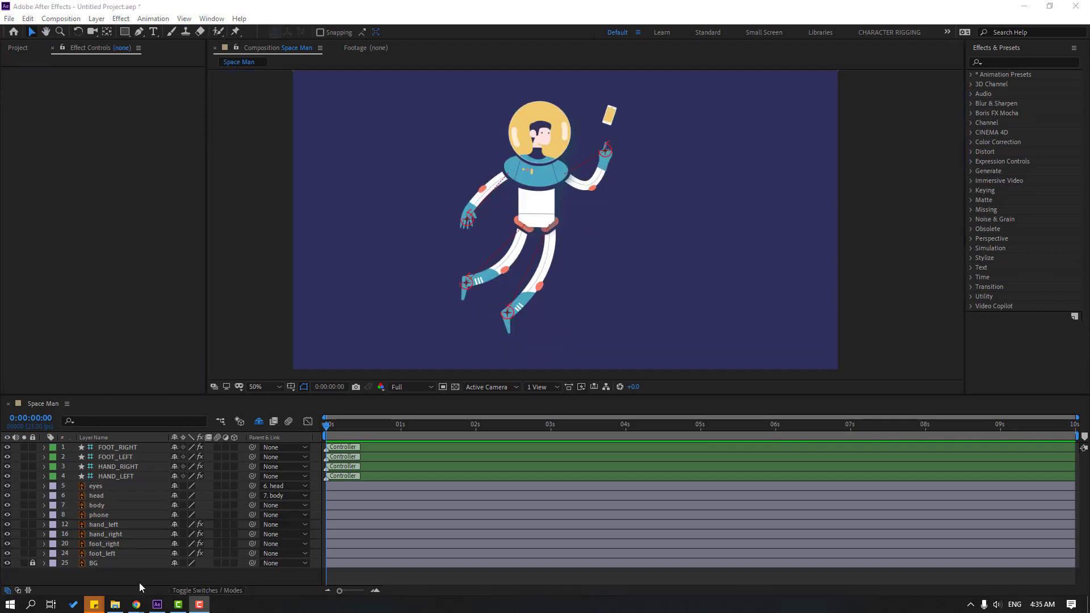
{"action": "right_click", "coordinate": [101, 575]}
{"action": "mouse_move", "coordinate": [190, 451]}
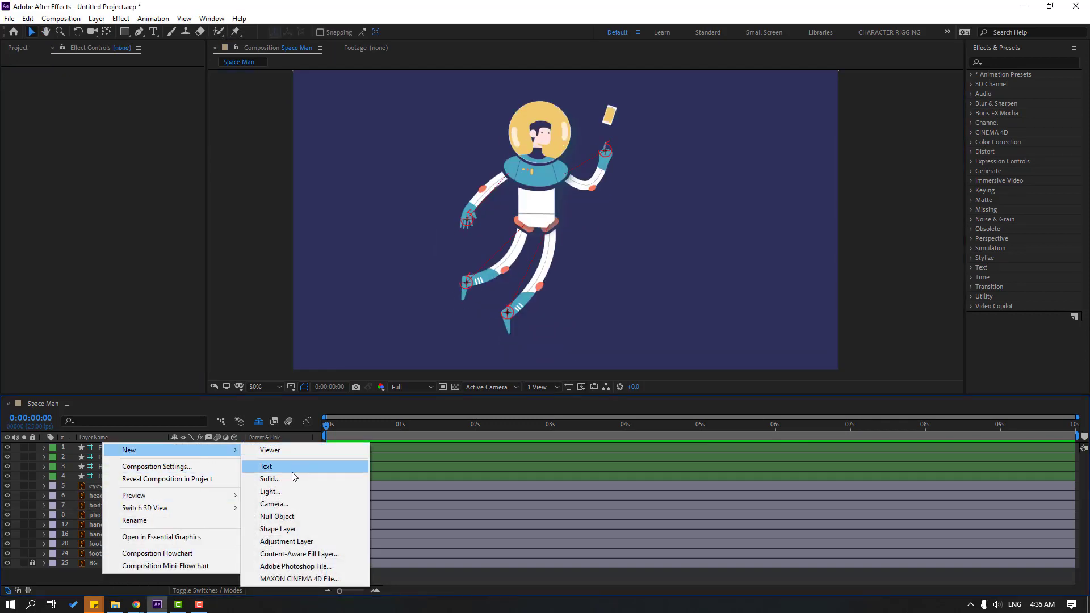
{"action": "left_click", "coordinate": [290, 522]}
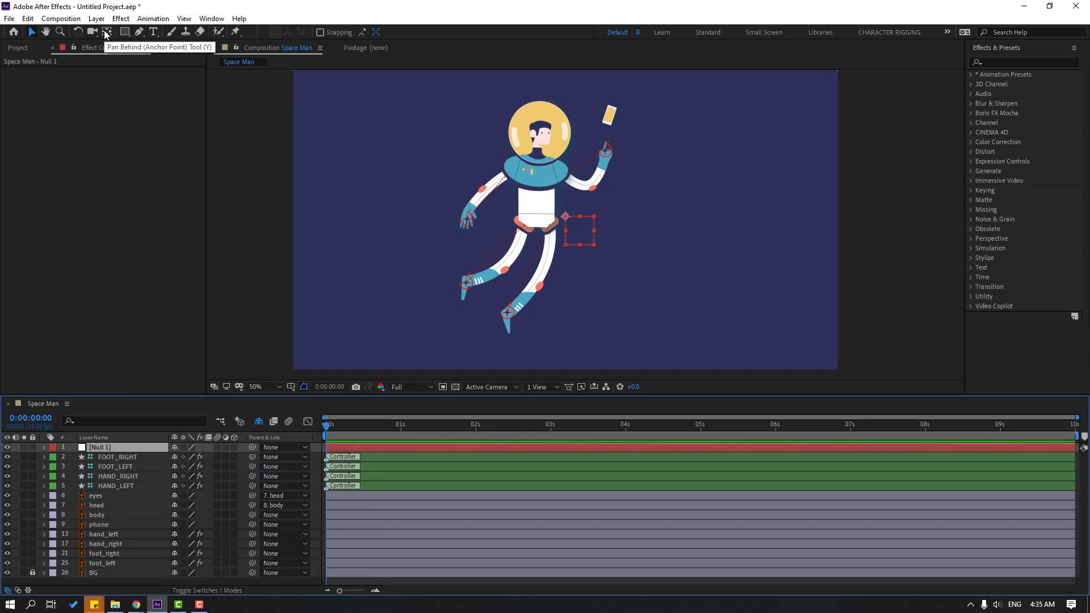
Step: Center the null object's anchor point and place the null over the character's white torso
{"action": "left_click", "coordinate": [107, 32]}
{"action": "key", "text": "ctrl+alt+Home"}
{"action": "left_click", "coordinate": [32, 32]}
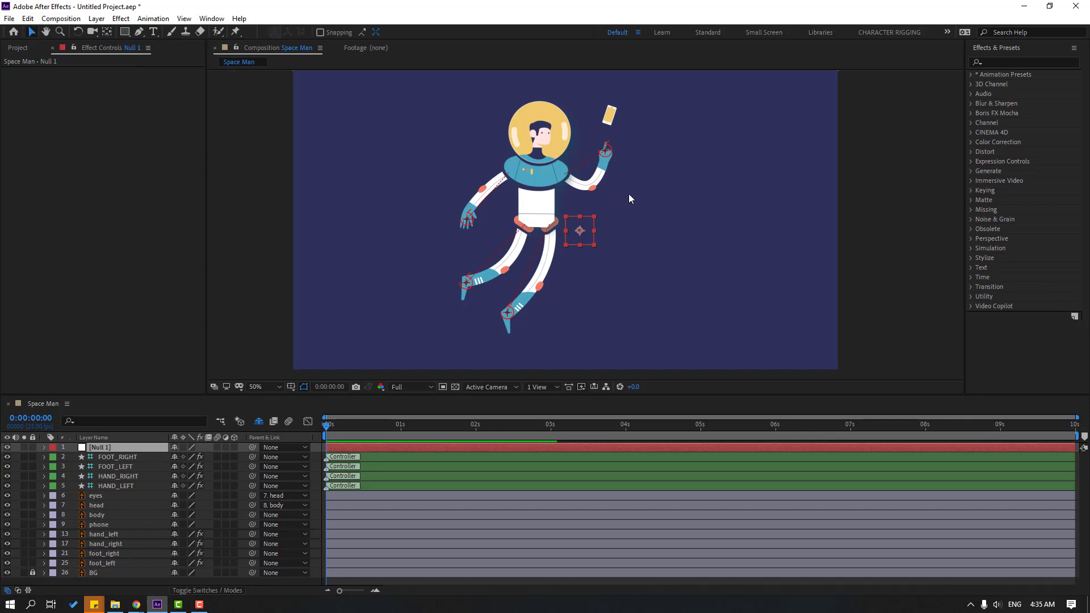
{"action": "left_click_drag", "start_coordinate": [574, 226], "coordinate": [531, 202]}
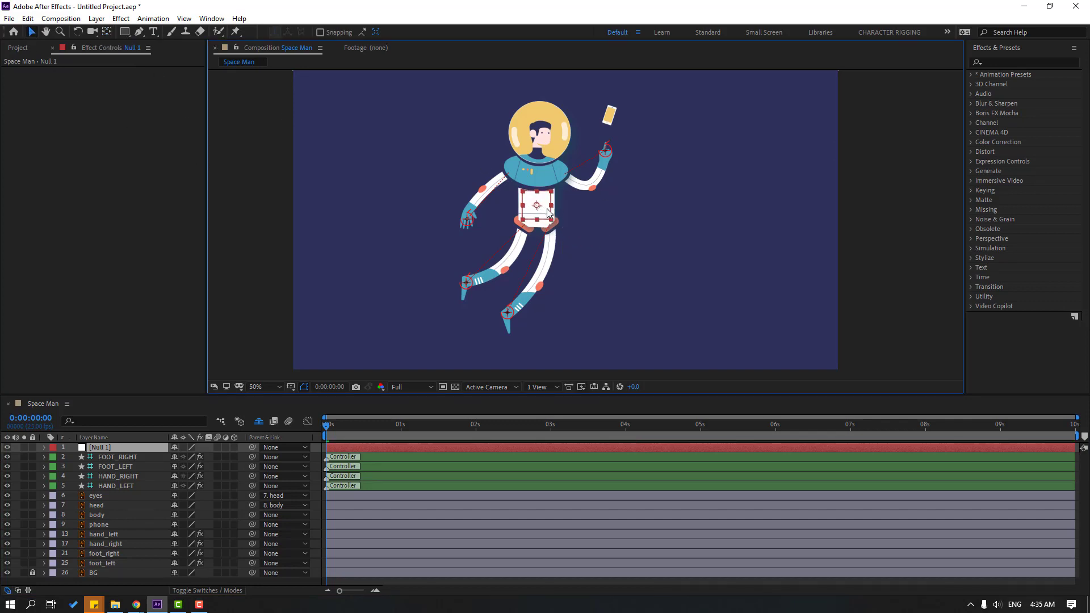
Step: Parent the FOOT_RIGHT, FOOT_LEFT, HAND_RIGHT and HAND_LEFT controllers and the body layer to the Null 1 layer
{"action": "left_click", "coordinate": [119, 458]}
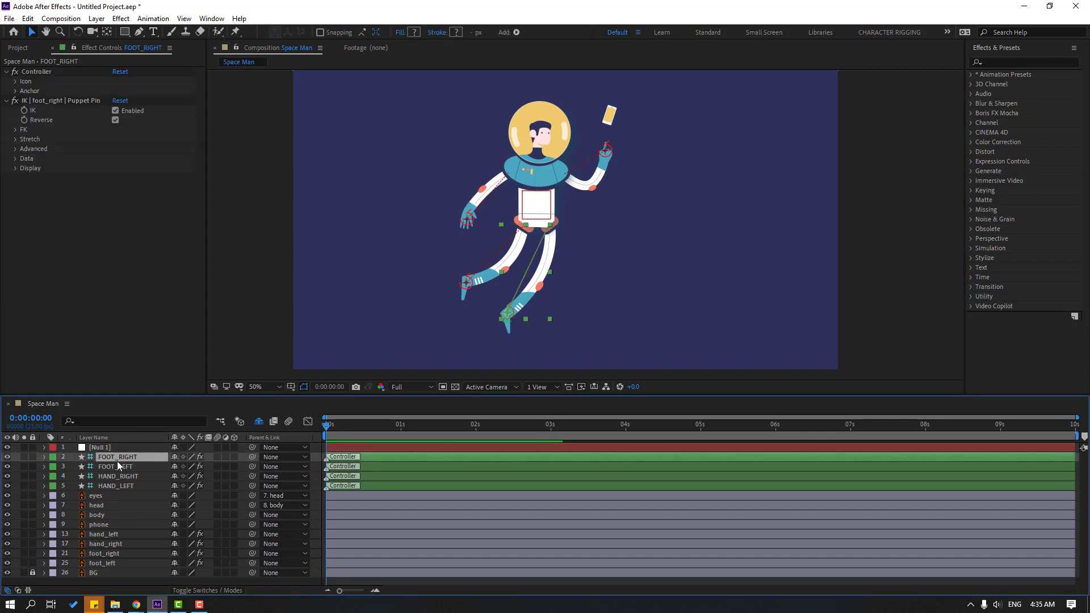
{"action": "left_click", "coordinate": [120, 467], "text": "ctrl"}
{"action": "left_click", "coordinate": [118, 476], "text": "ctrl"}
{"action": "left_click", "coordinate": [117, 487], "text": "ctrl"}
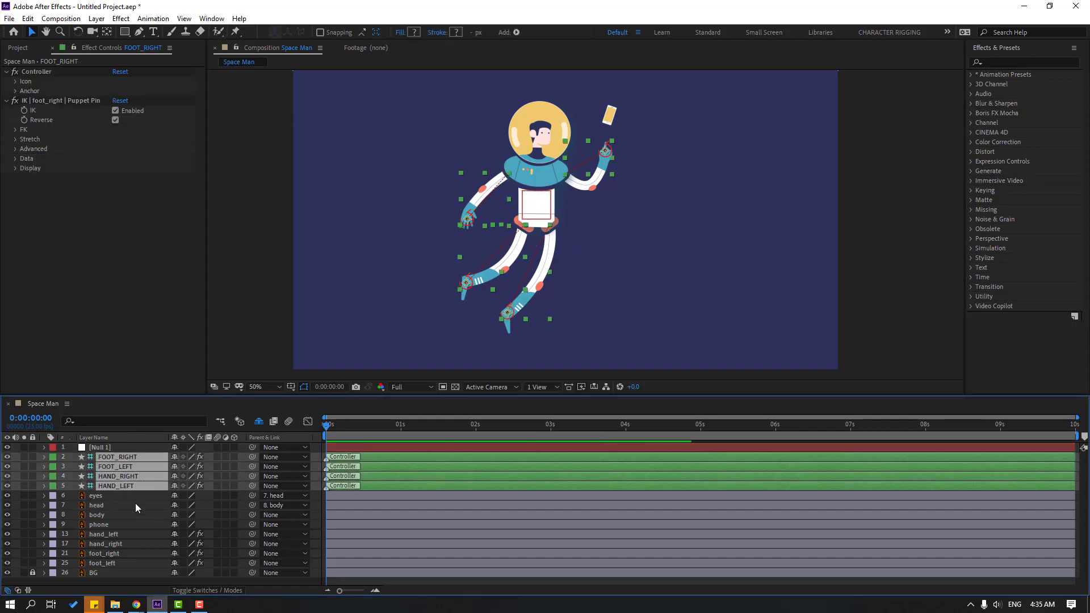
{"action": "left_click", "coordinate": [98, 517], "text": "ctrl"}
{"action": "left_click_drag", "start_coordinate": [252, 457], "coordinate": [105, 450]}
Step: Rename the null layer as FULL CHARACTER and try moving the whole character with it
{"action": "left_click", "coordinate": [115, 452]}
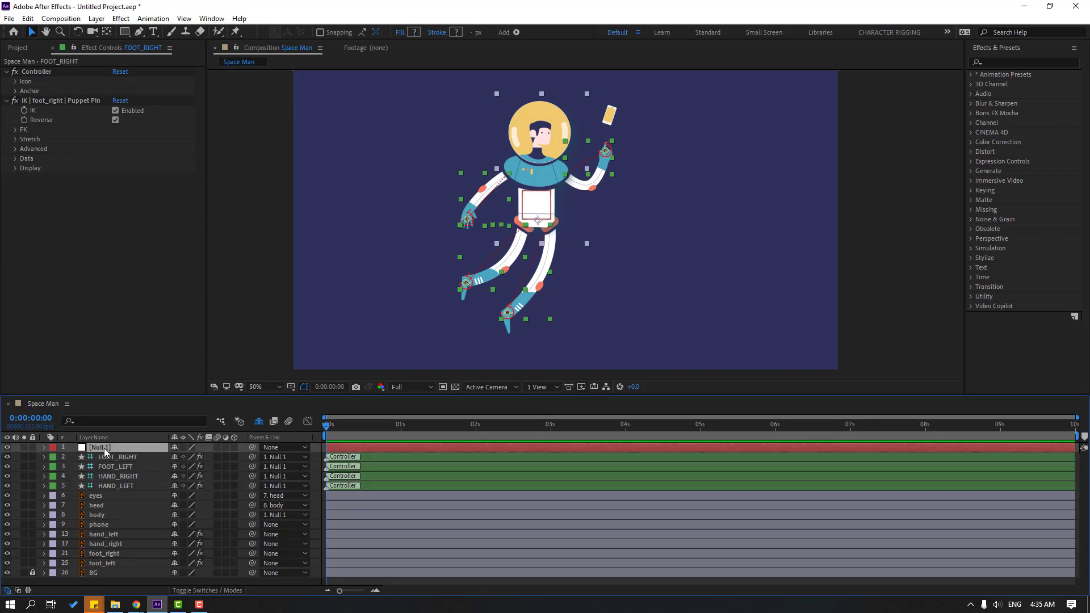
{"action": "key", "text": "Return"}
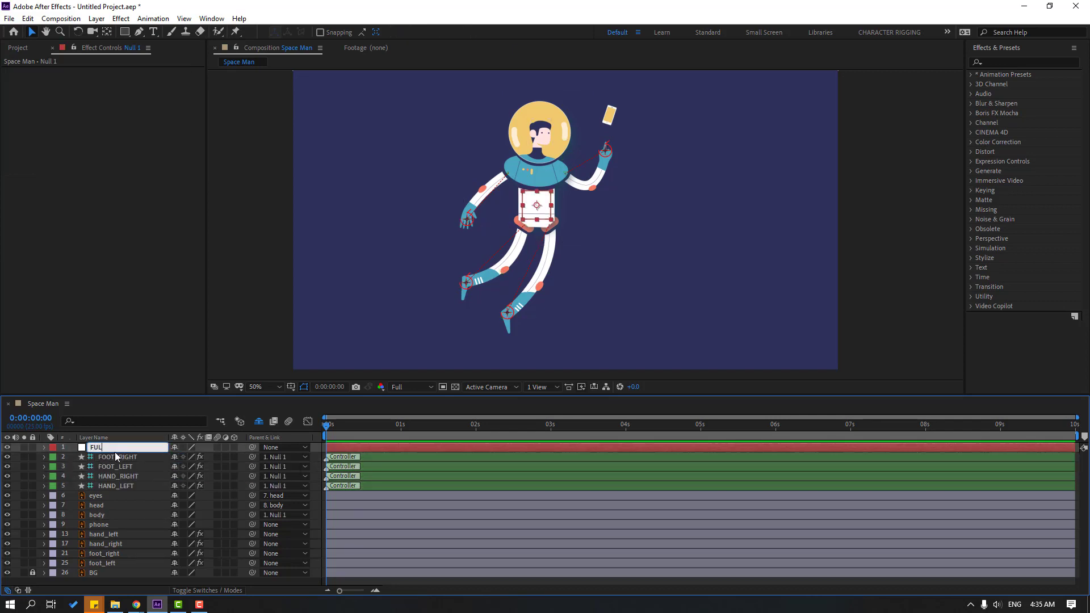
{"action": "type", "text": "FULL CHARACTER"}
{"action": "key", "text": "Return"}
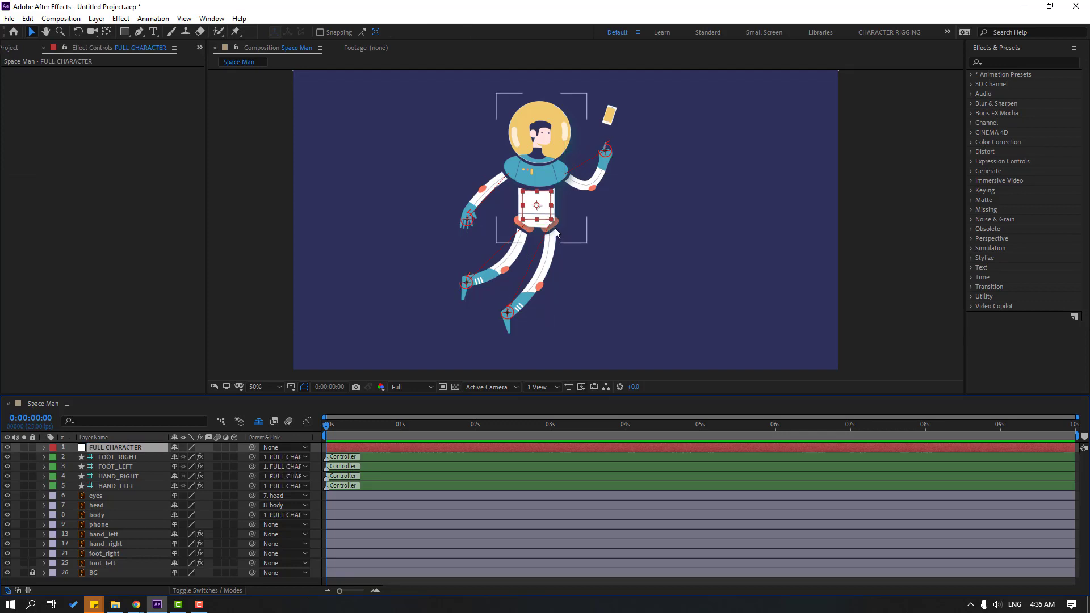
{"action": "left_click_drag", "start_coordinate": [537, 208], "coordinate": [609, 173]}
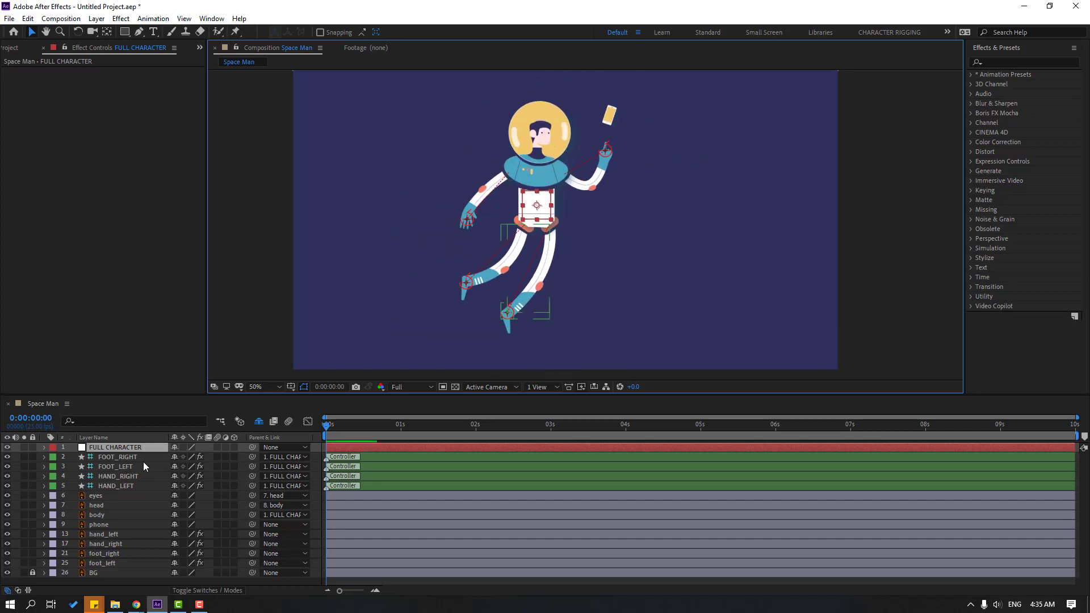
Step: Keyframe the FULL CHARACTER null's Position at 0:00:00:00, and at 0:00:01:01 move it up and right to about 910, 484
{"action": "key", "text": "p"}
{"action": "left_click", "coordinate": [73, 457]}
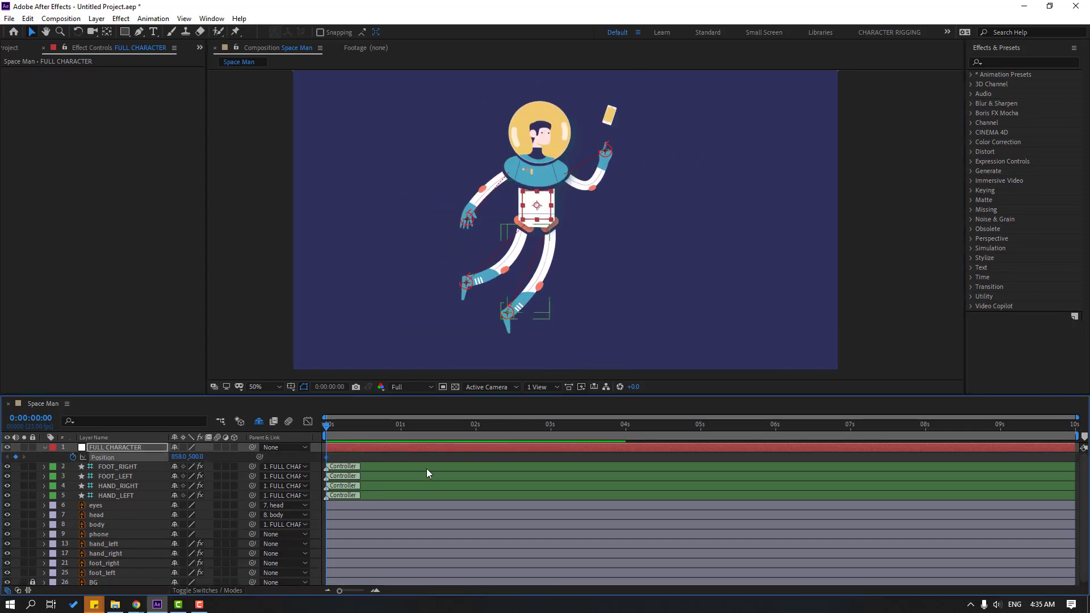
{"action": "left_click", "coordinate": [377, 429]}
{"action": "left_click_drag", "start_coordinate": [387, 431], "coordinate": [404, 430]}
{"action": "left_click_drag", "start_coordinate": [534, 216], "coordinate": [551, 210]}
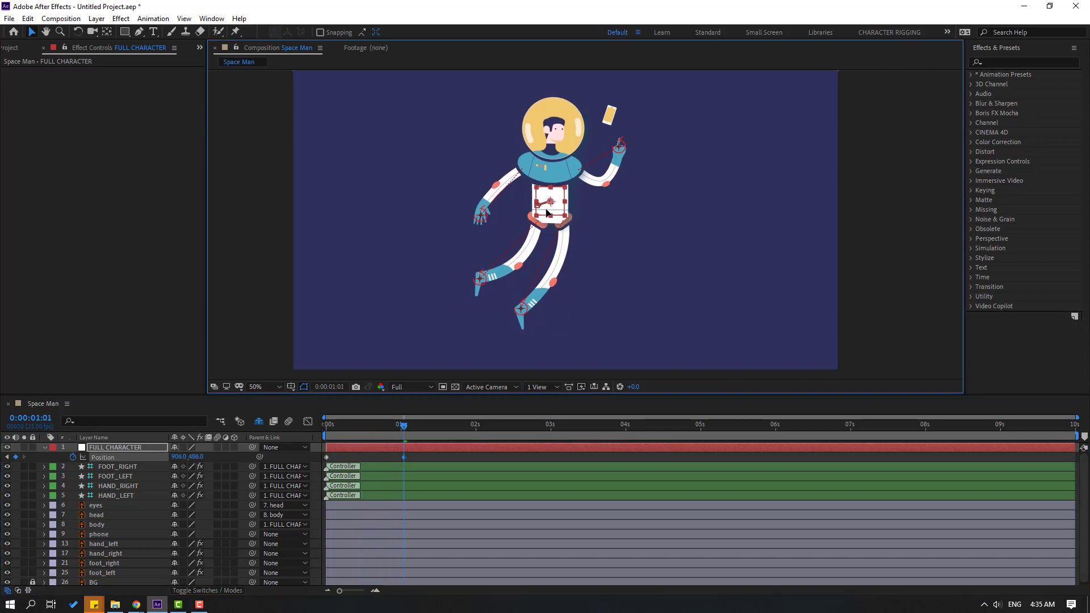
Step: At 0:00:02:06, move the FULL CHARACTER null down to about 932, 546, and advance the current time to 0:00:03:15
{"action": "left_click", "coordinate": [470, 429]}
{"action": "left_click", "coordinate": [494, 430]}
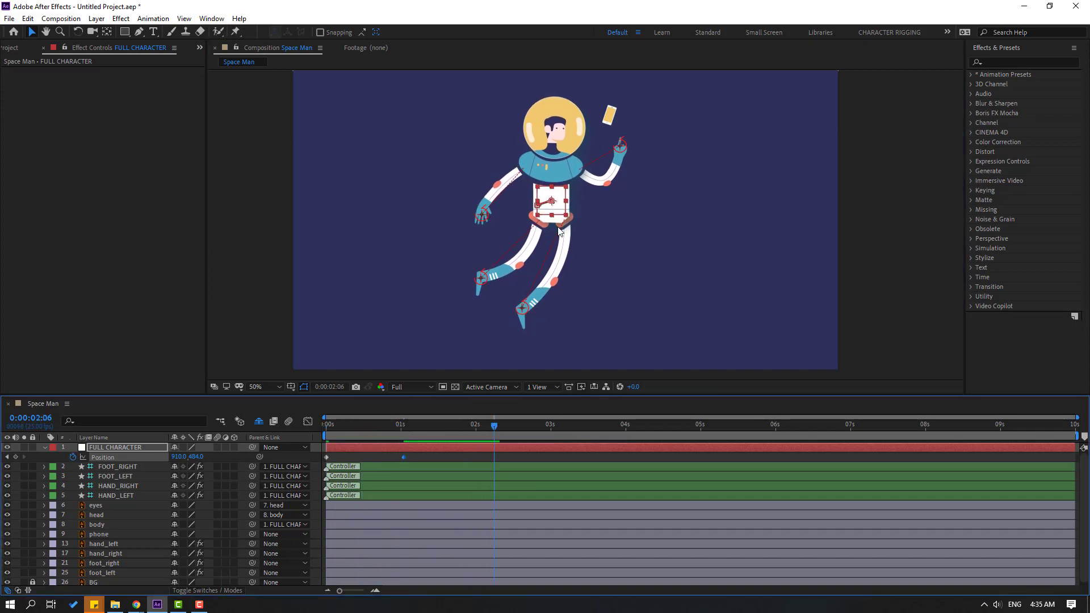
{"action": "left_click_drag", "start_coordinate": [554, 211], "coordinate": [562, 230]}
{"action": "left_click", "coordinate": [595, 430]}
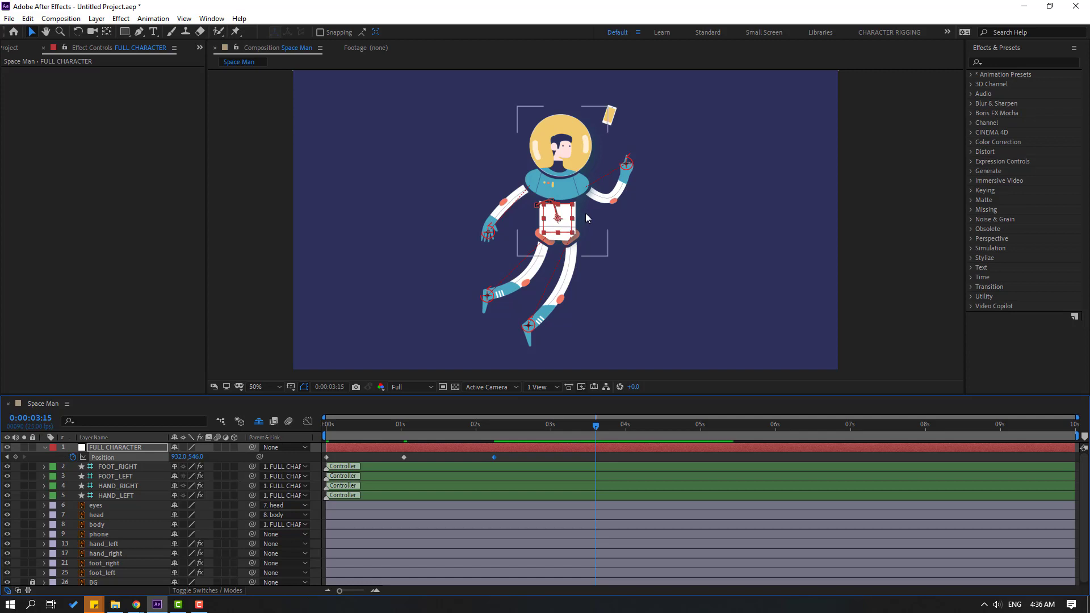
Step: Move the FULL CHARACTER null up and left at 0:00:03:15, keyframe it at about 908, 488 at 0:00:05:03, and preview the motion
{"action": "mouse_move", "coordinate": [550, 229]}
{"action": "left_mouse_down"}
{"action": "mouse_move", "coordinate": [534, 225]}
{"action": "mouse_move", "coordinate": [546, 210]}
{"action": "left_mouse_up"}
{"action": "left_click", "coordinate": [709, 427]}
{"action": "key", "text": "space"}
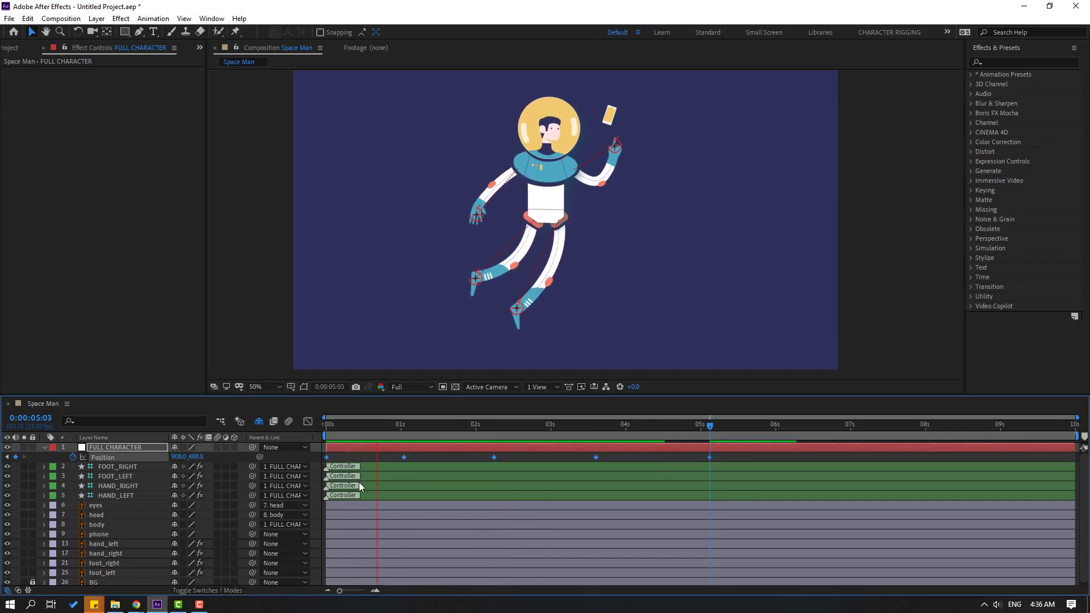
Step: Stretch the FULL CHARACTER Position keyframes proportionally so the last one falls at 0:00:07:00, and apply Easy Ease to all of them
{"action": "left_click", "coordinate": [710, 458]}
{"action": "left_click_drag", "start_coordinate": [711, 459], "coordinate": [850, 458]}
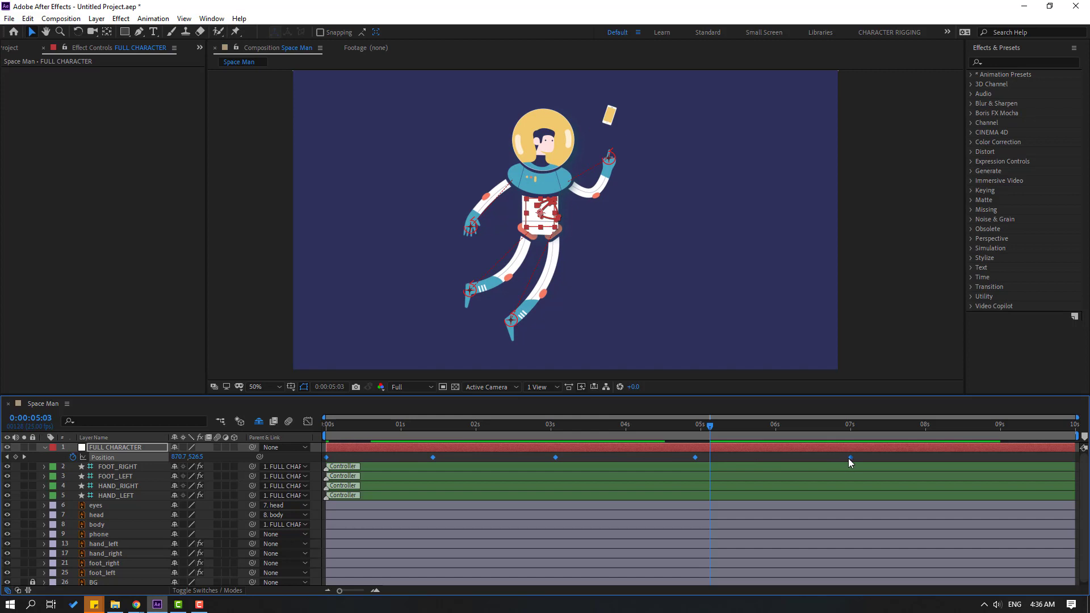
{"action": "right_click", "coordinate": [850, 457]}
{"action": "mouse_move", "coordinate": [863, 450]}
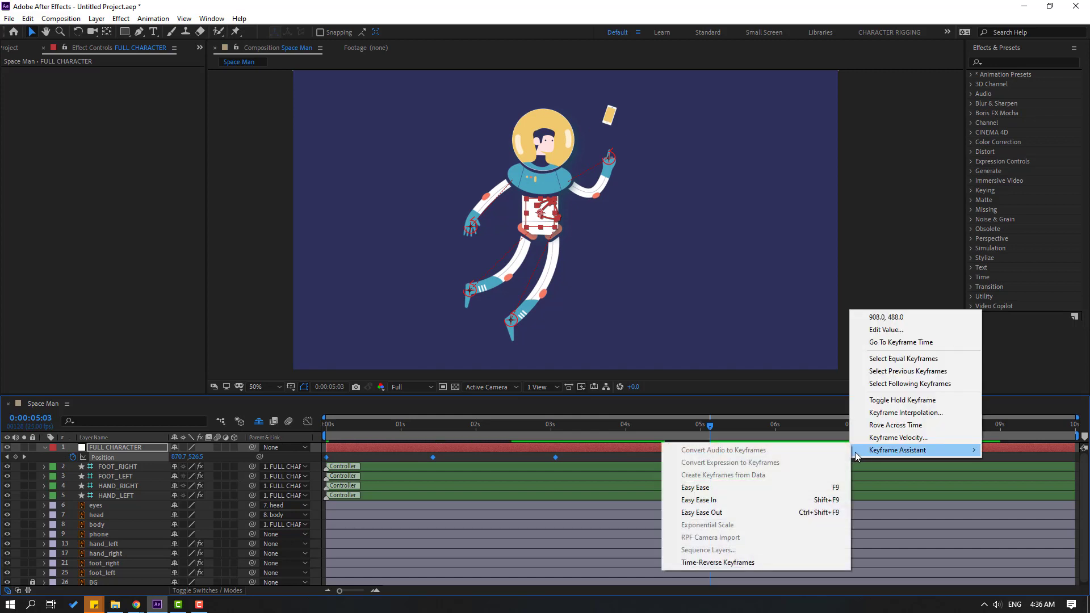
{"action": "left_click", "coordinate": [728, 482]}
Step: Set the composition preview resolution to Quarter and play back the eased character motion
{"action": "left_click", "coordinate": [405, 387]}
{"action": "left_click", "coordinate": [411, 451]}
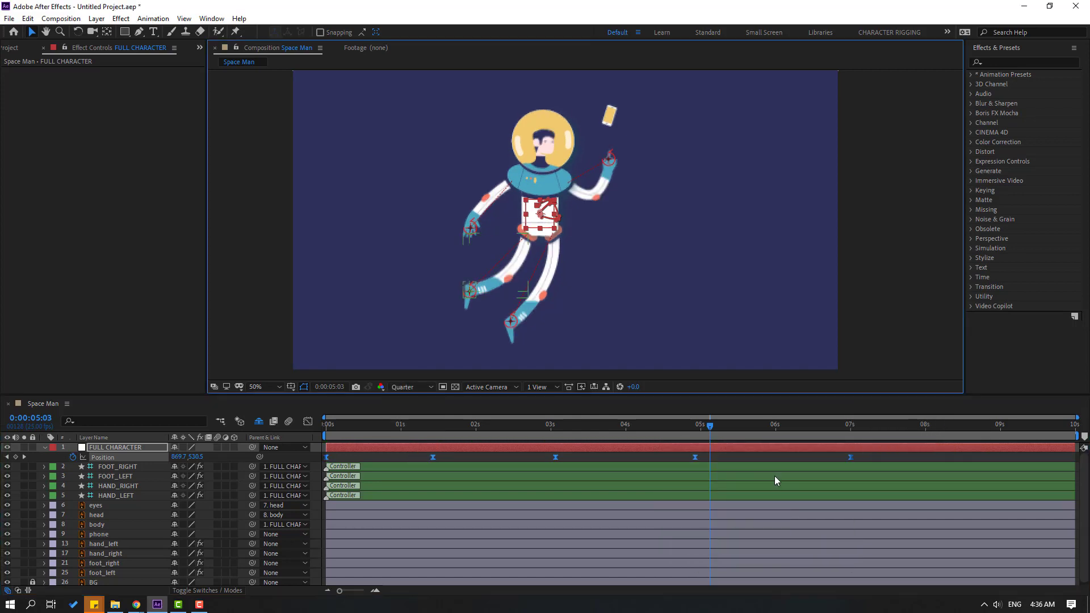
{"action": "left_click", "coordinate": [764, 458]}
{"action": "key", "text": "space"}
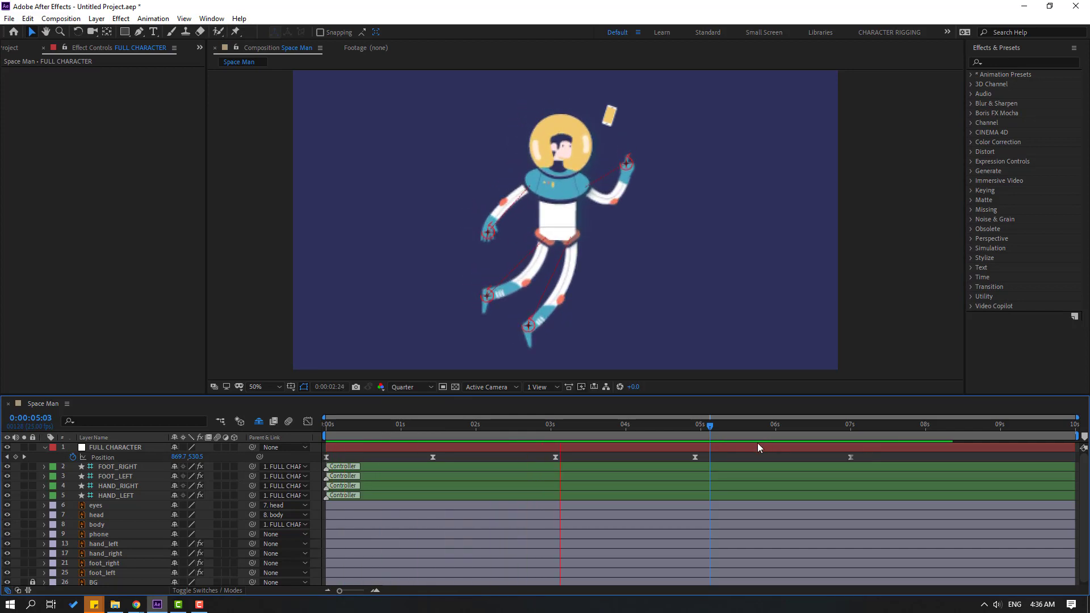
Step: Set the Spatial Interpolation of all the FULL CHARACTER null's Position keyframes to Linear
{"action": "left_click_drag", "start_coordinate": [872, 454], "coordinate": [328, 464]}
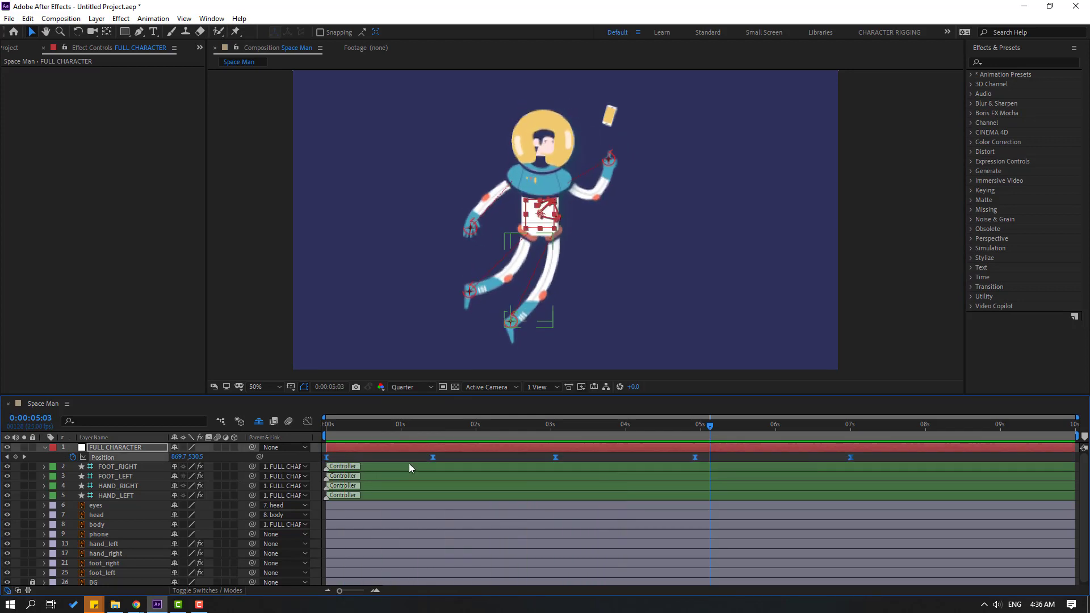
{"action": "right_click", "coordinate": [433, 458]}
{"action": "left_click", "coordinate": [503, 413]}
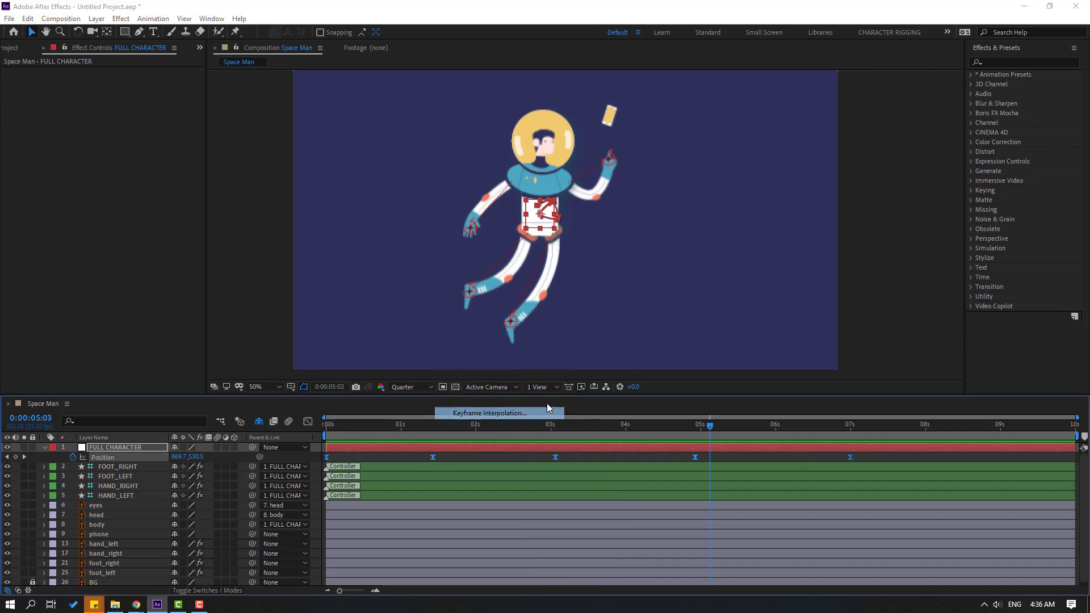
{"action": "left_click", "coordinate": [792, 234]}
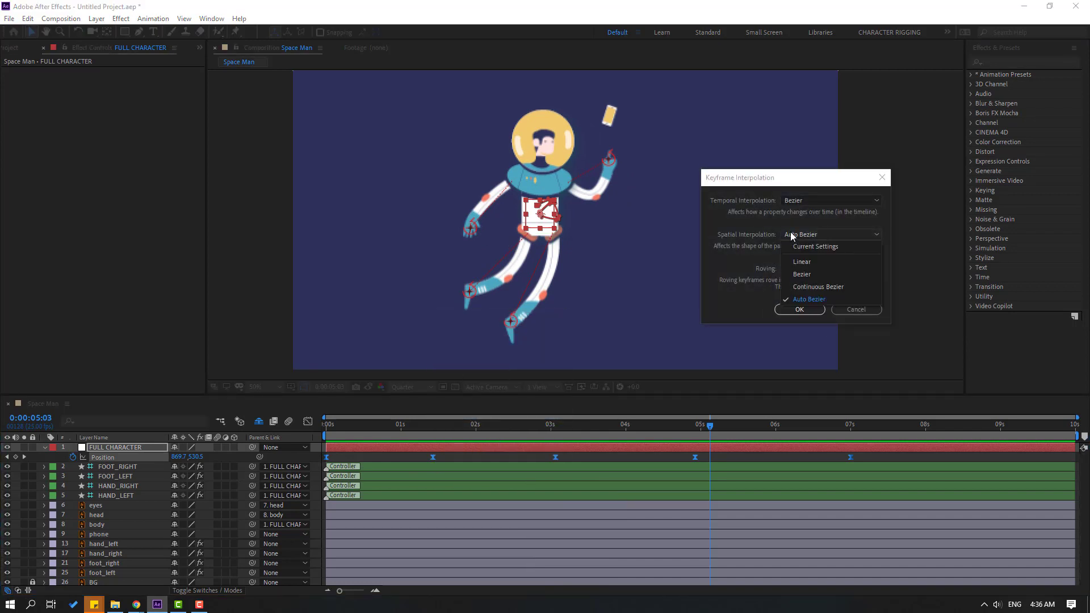
{"action": "left_click", "coordinate": [805, 263]}
{"action": "left_click", "coordinate": [807, 310]}
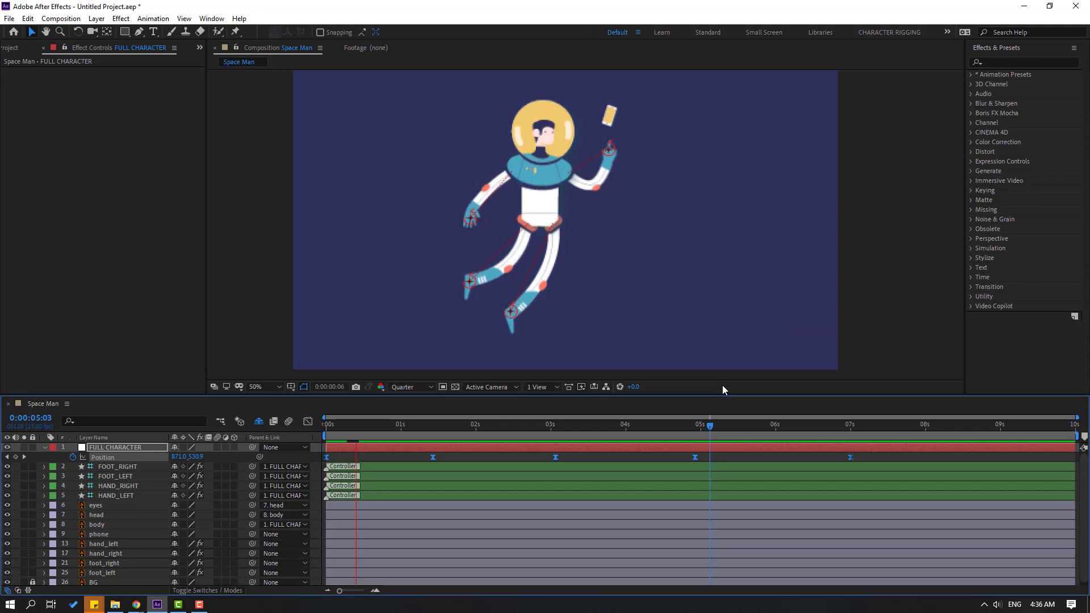
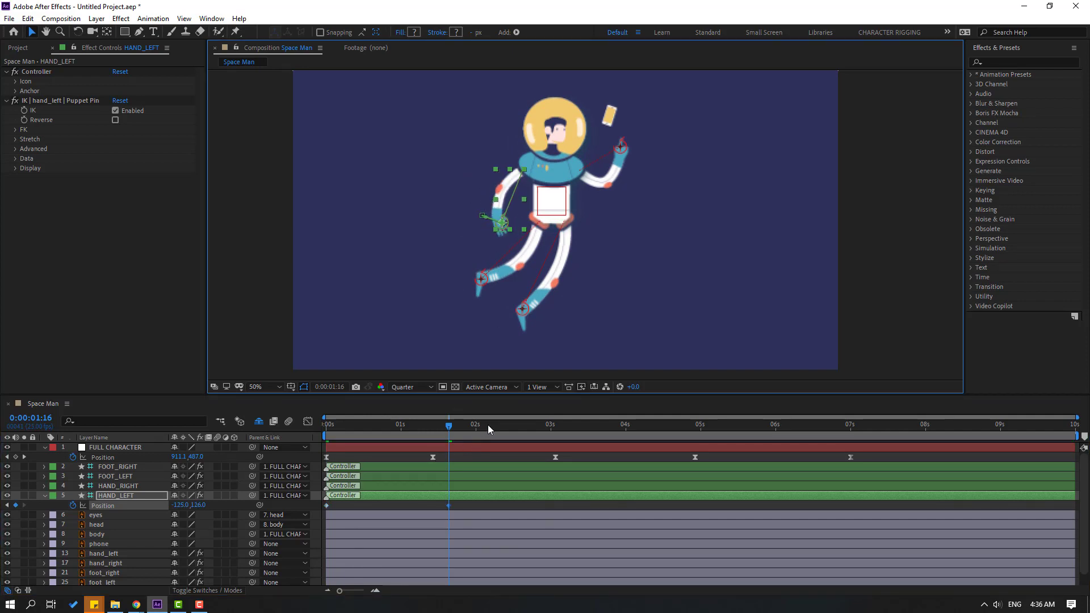
Step: Keyframe the HAND_LEFT controller's Position at about -169, 120 at 0:00:02:23 and about -137, 120 at 0:00:04:11
{"action": "left_click_drag", "start_coordinate": [489, 425], "coordinate": [533, 424]}
{"action": "left_click_drag", "start_coordinate": [513, 247], "coordinate": [498, 243]}
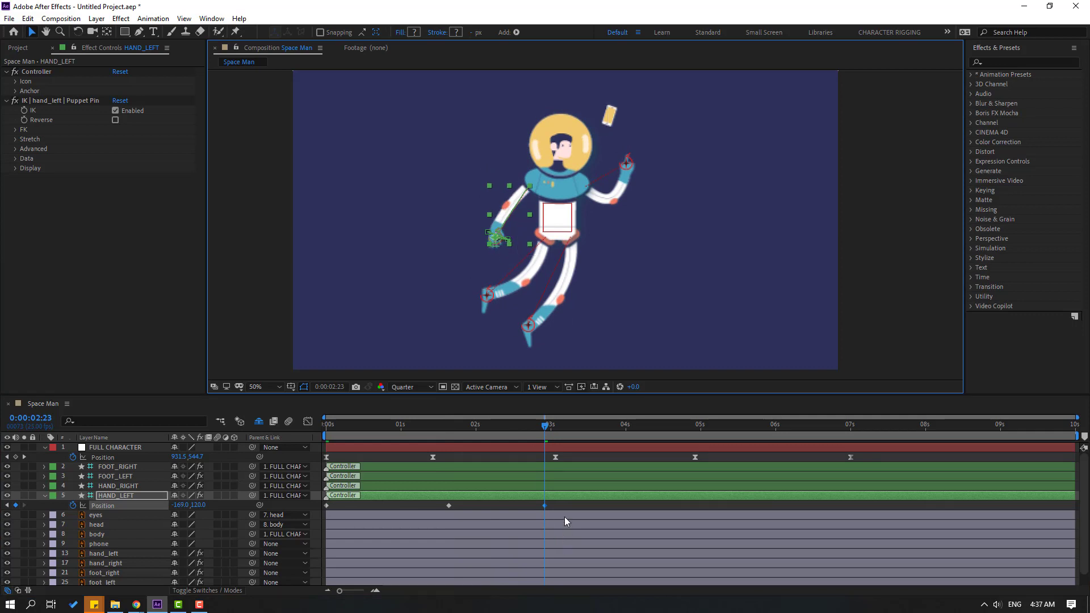
{"action": "key", "text": "space"}
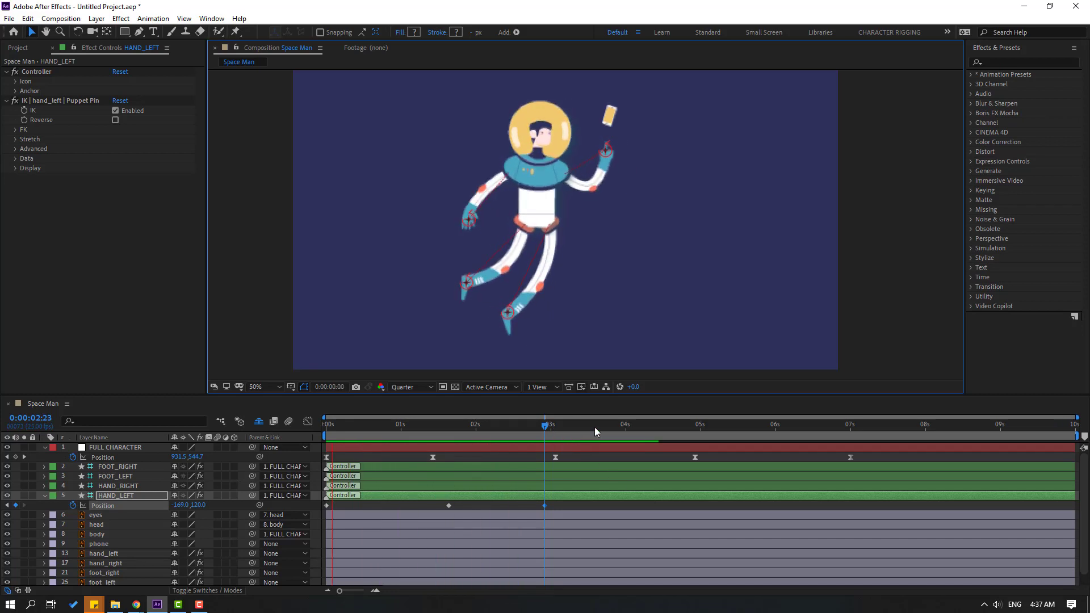
{"action": "left_click", "coordinate": [658, 426]}
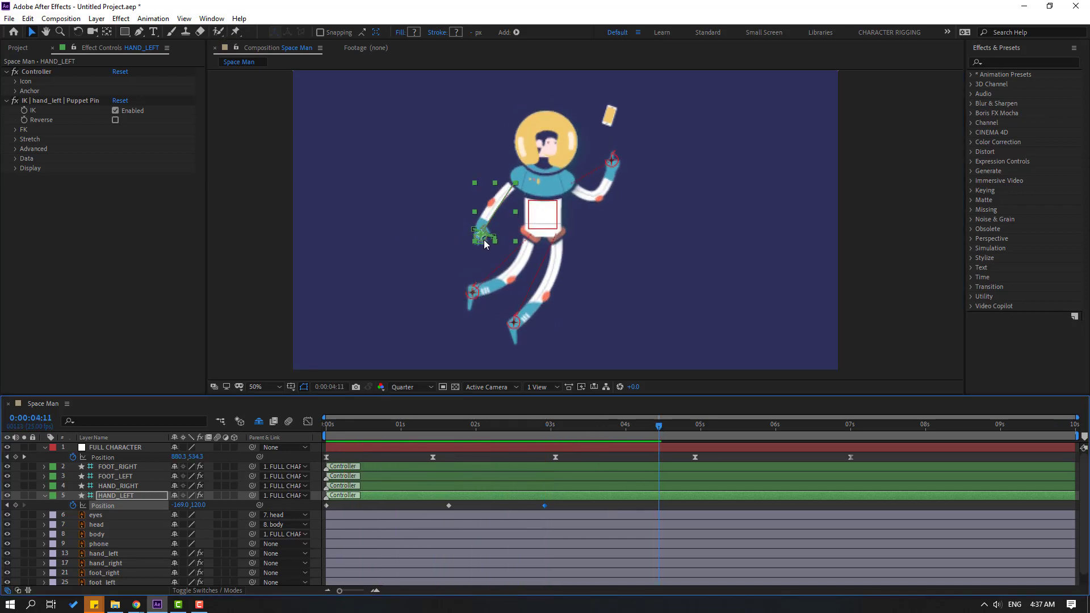
{"action": "left_click_drag", "start_coordinate": [484, 240], "coordinate": [492, 239]}
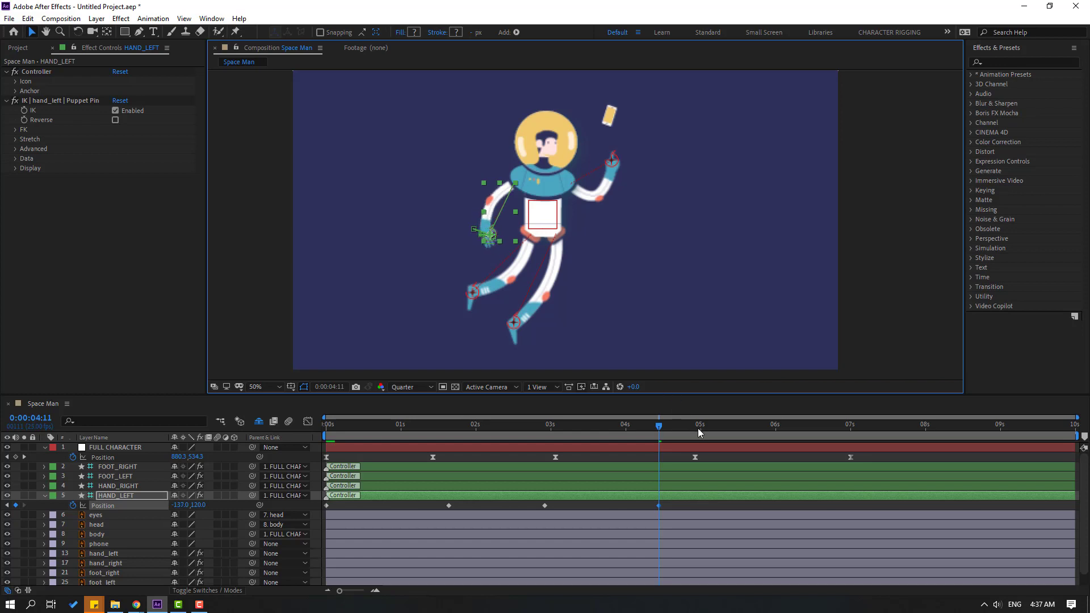
Step: Keyframe the HAND_LEFT controller's Position at about -190, 103 at 0:00:05:21 and about -147, 125 at 0:00:07:00
{"action": "left_click_drag", "start_coordinate": [697, 428], "coordinate": [764, 428]}
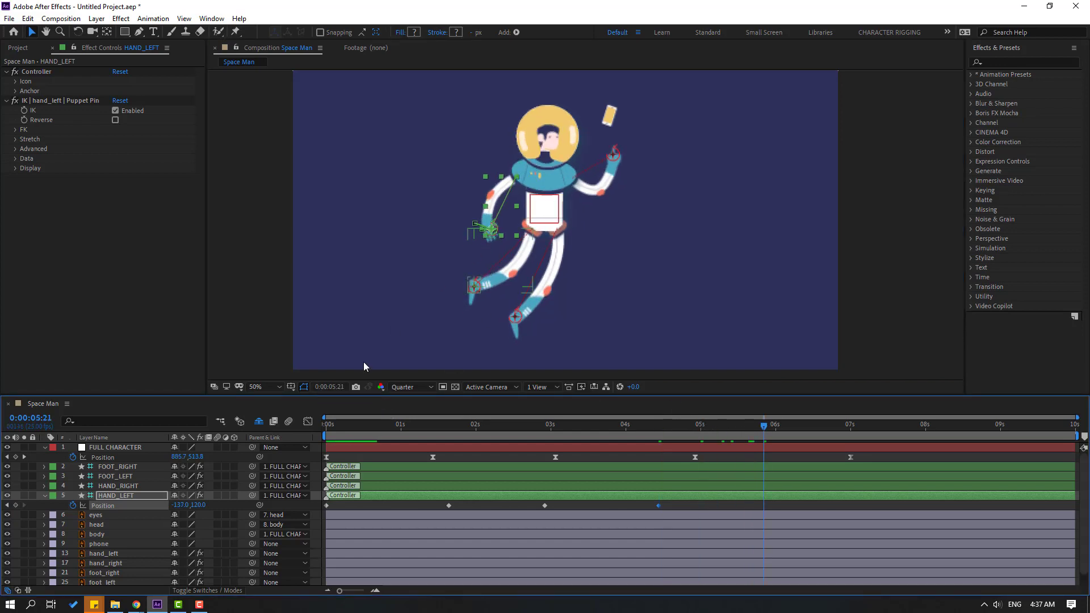
{"action": "scroll", "coordinate": [409, 196], "scroll_direction": "up", "scroll_amount": 2}
{"action": "left_click_drag", "start_coordinate": [573, 258], "coordinate": [548, 249]}
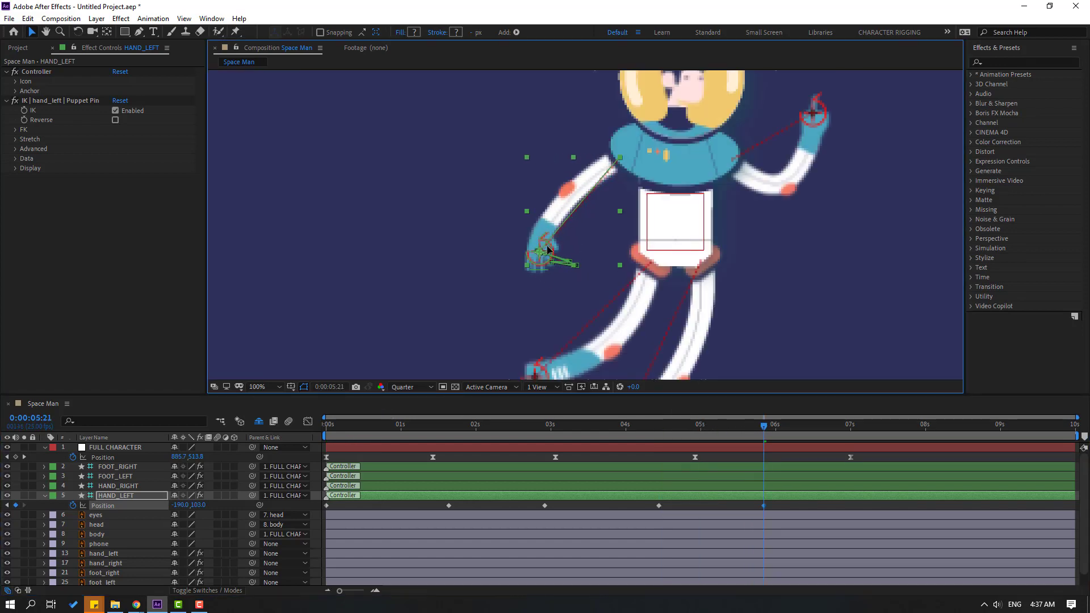
{"action": "left_click", "coordinate": [860, 426]}
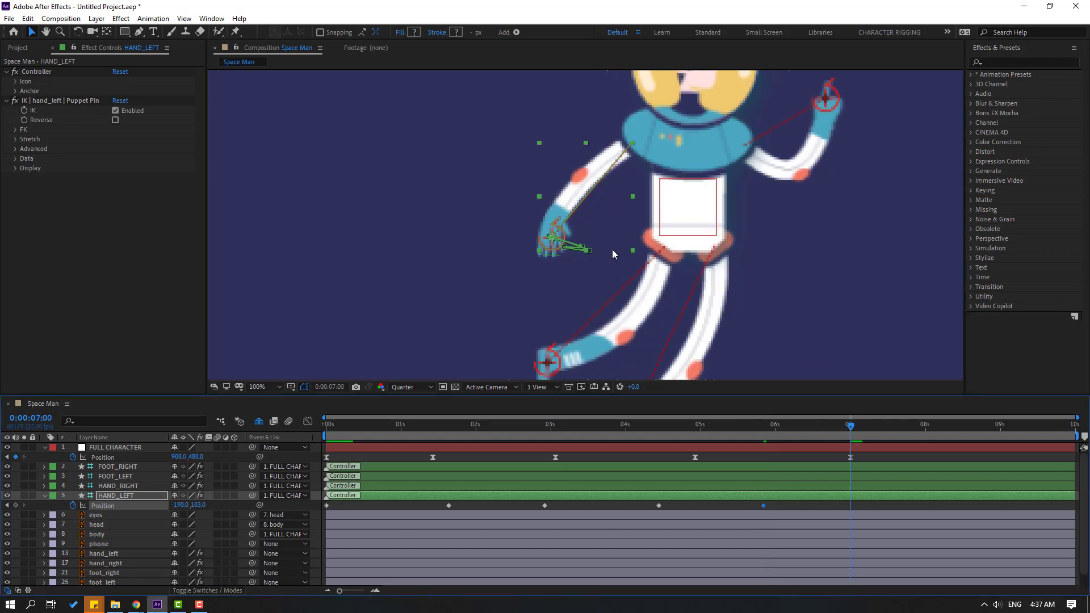
{"action": "left_click", "coordinate": [561, 248]}
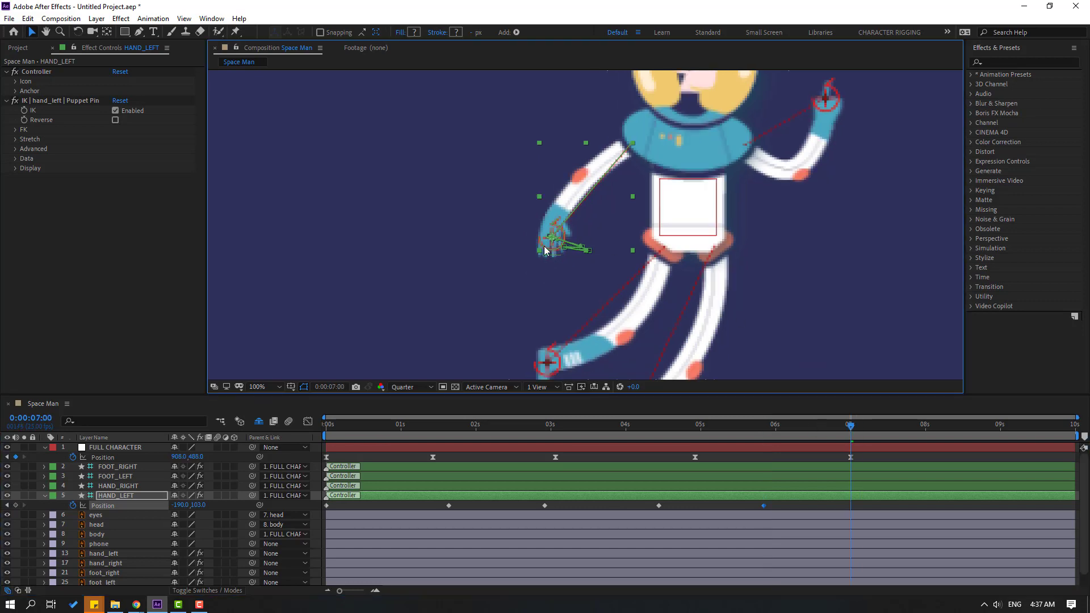
{"action": "left_click_drag", "start_coordinate": [549, 250], "coordinate": [573, 263]}
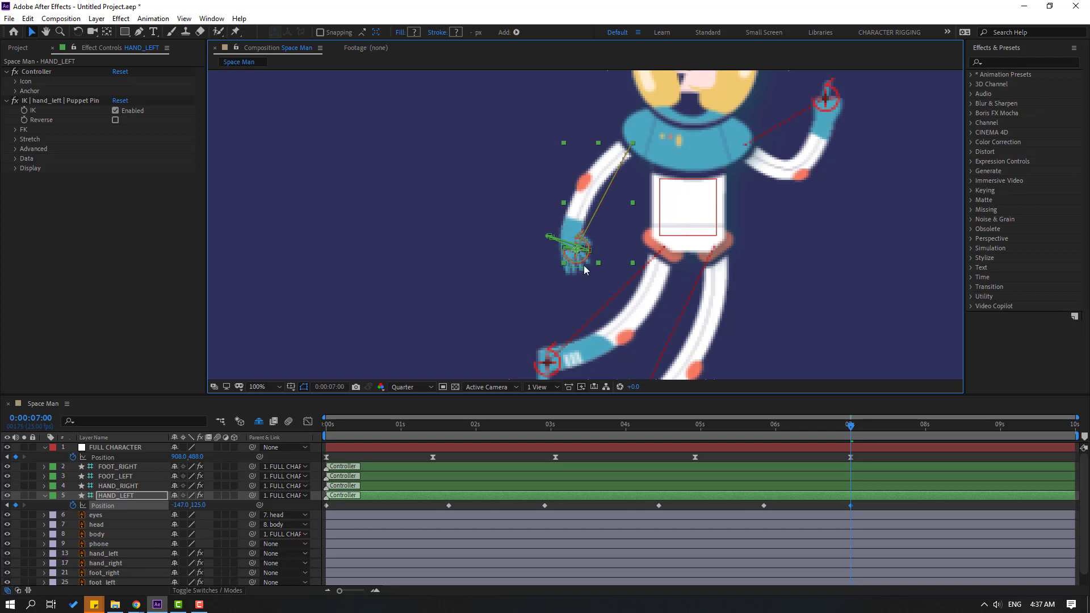
Step: End the work area at 0:00:07:00 and preview the swinging left hand
{"action": "key", "text": "n"}
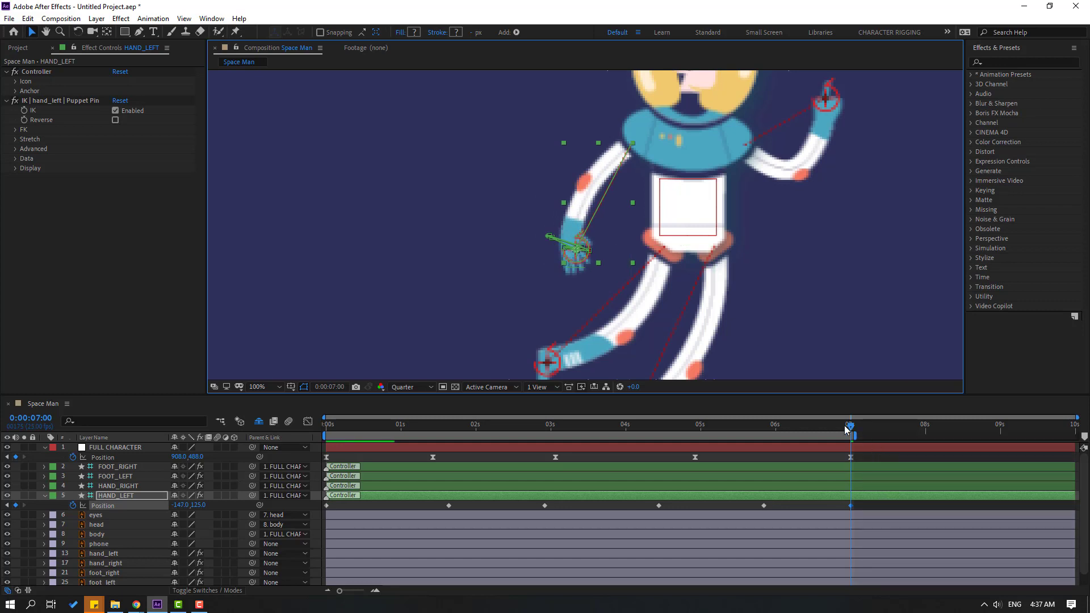
{"action": "left_click_drag", "start_coordinate": [844, 424], "coordinate": [815, 424]}
{"action": "scroll", "coordinate": [656, 207], "scroll_direction": "down", "scroll_amount": 2}
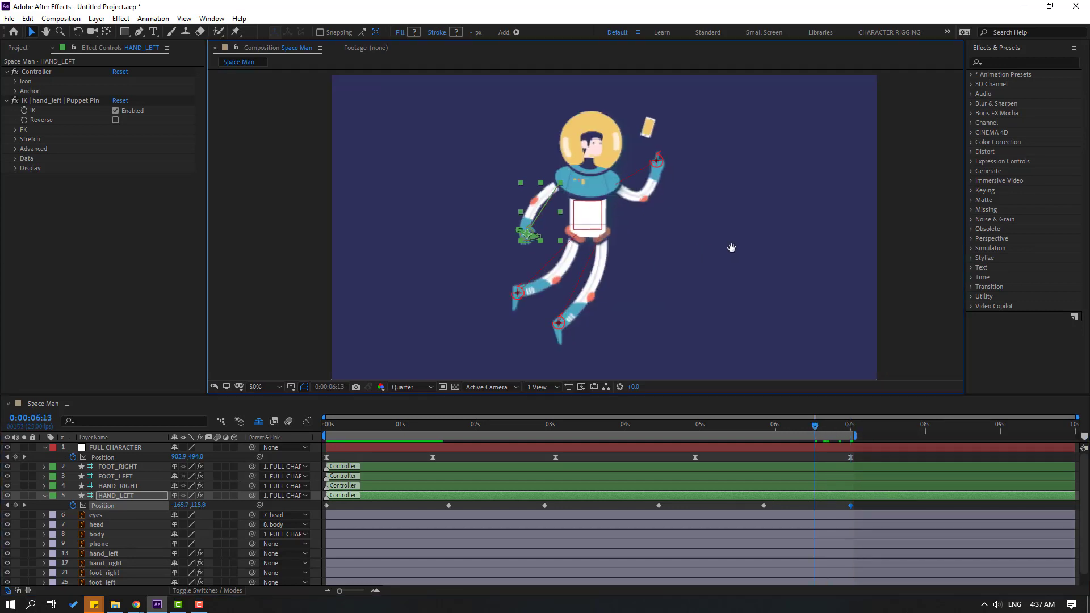
{"action": "key", "text": "space"}
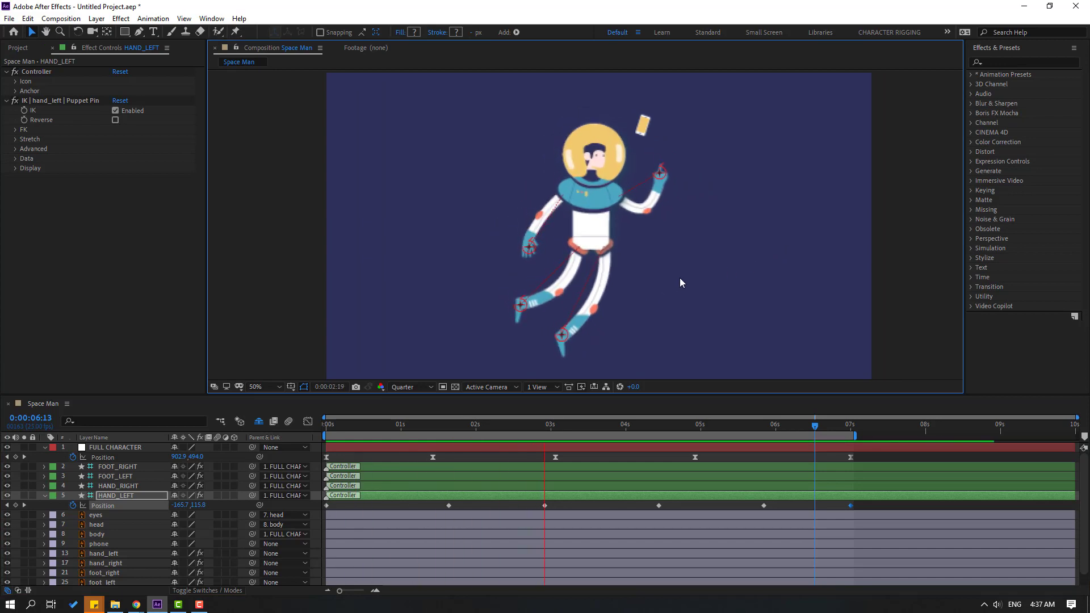
Step: Keyframe the HAND_RIGHT controller's Position at 0:00:00:00, and at 0:00:01:05 move it up and right to about 323, -162
{"action": "left_click", "coordinate": [521, 486]}
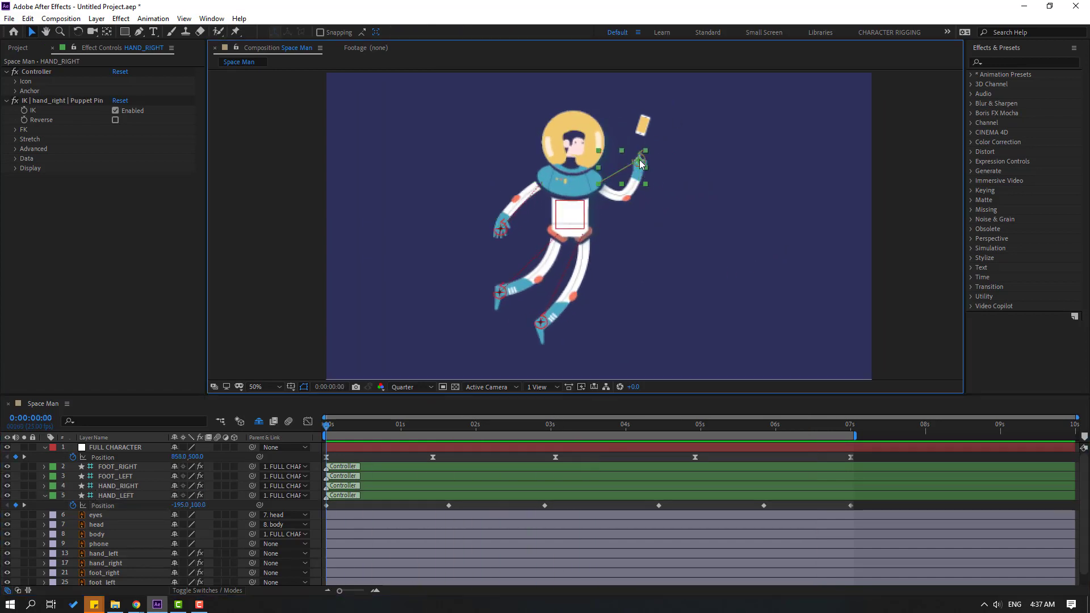
{"action": "key", "text": "p"}
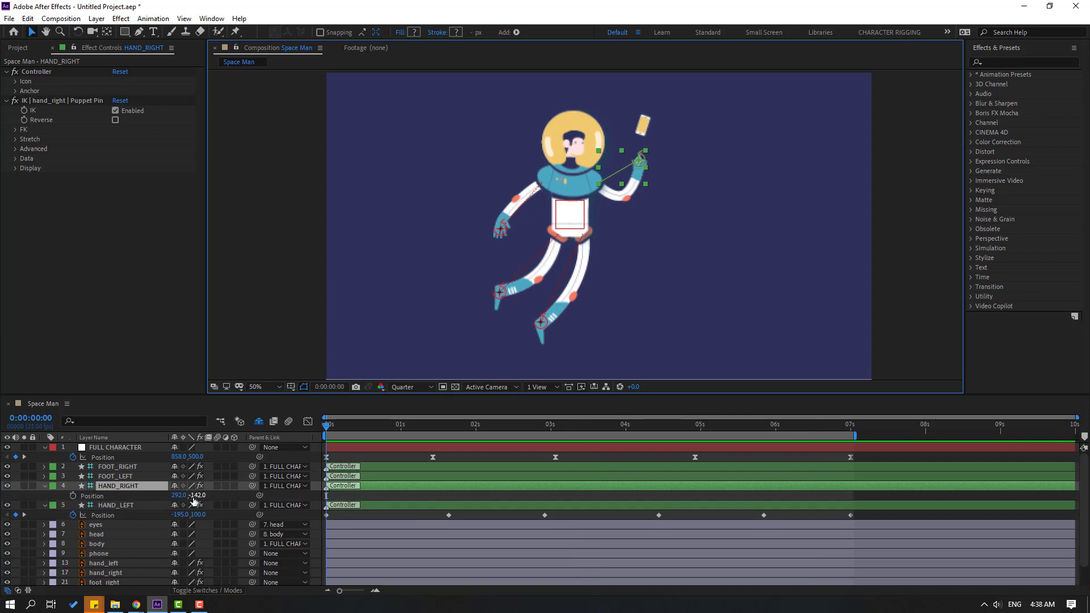
{"action": "left_click", "coordinate": [73, 497]}
{"action": "key", "text": "space"}
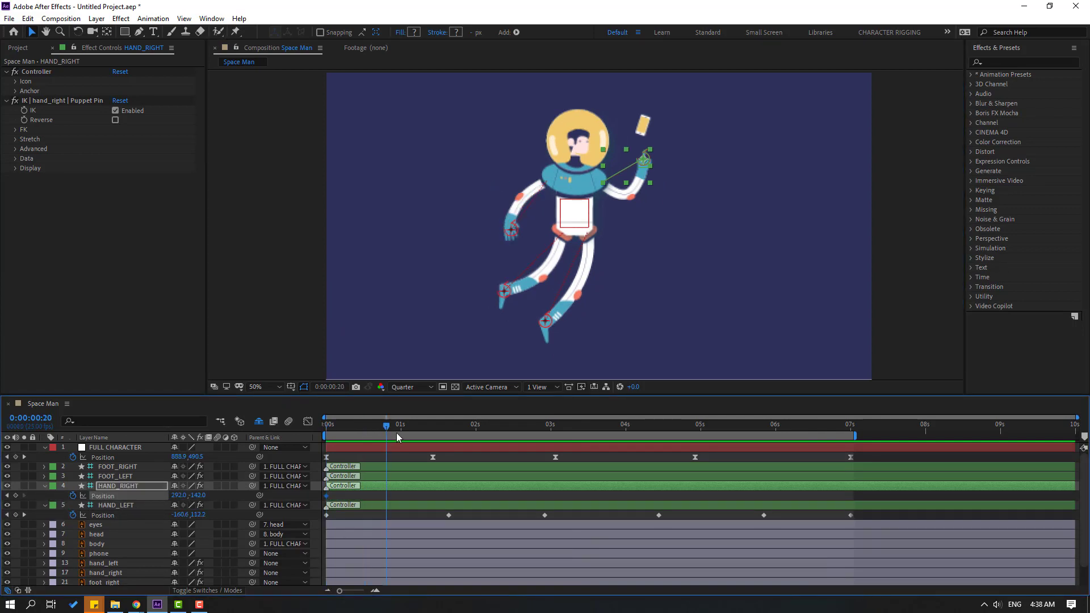
{"action": "left_click_drag", "start_coordinate": [638, 174], "coordinate": [634, 183]}
{"action": "scroll", "coordinate": [579, 249], "scroll_direction": "up", "scroll_amount": 2}
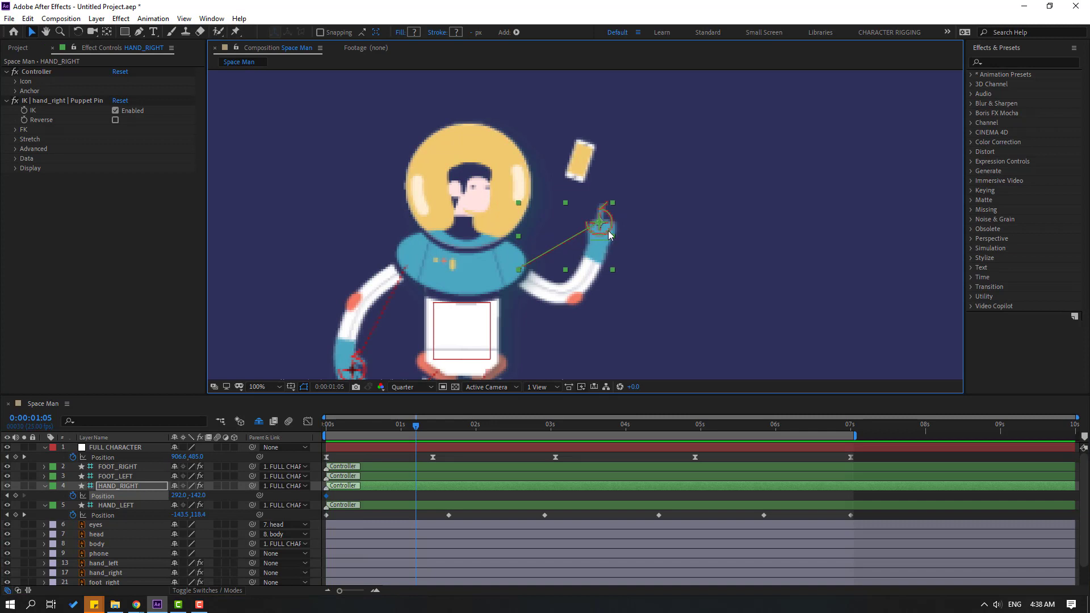
{"action": "mouse_move", "coordinate": [613, 231]}
{"action": "left_mouse_down"}
{"action": "mouse_move", "coordinate": [634, 218]}
{"action": "mouse_move", "coordinate": [626, 219]}
{"action": "left_mouse_up"}
Step: Move the phone layer right to just beyond the raised hand, at about 1240, 208, and scrub the animation to check it
{"action": "left_click", "coordinate": [586, 163]}
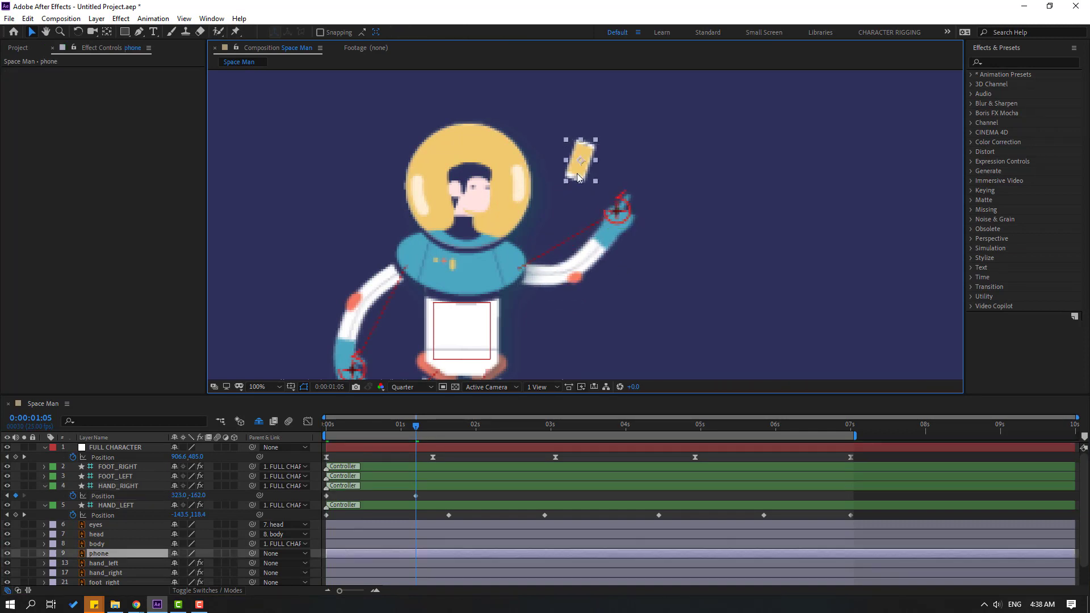
{"action": "left_click_drag", "start_coordinate": [586, 163], "coordinate": [651, 187]}
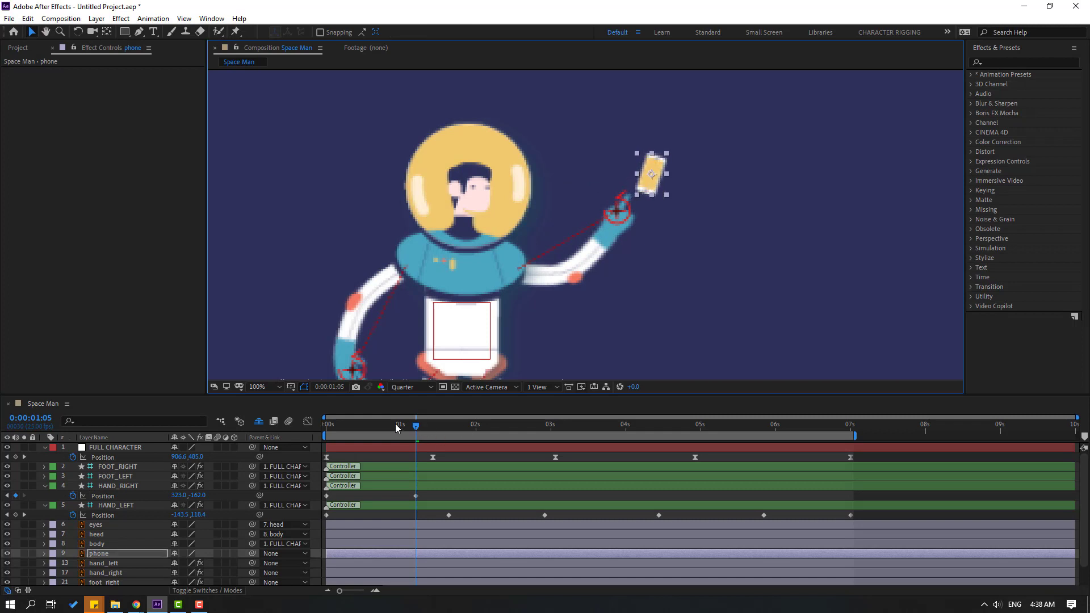
{"action": "left_click_drag", "start_coordinate": [397, 428], "coordinate": [448, 425]}
Step: Add the expression wiggle(1,9) to the phone layer's Position and preview the floating phone
{"action": "key", "text": "Home"}
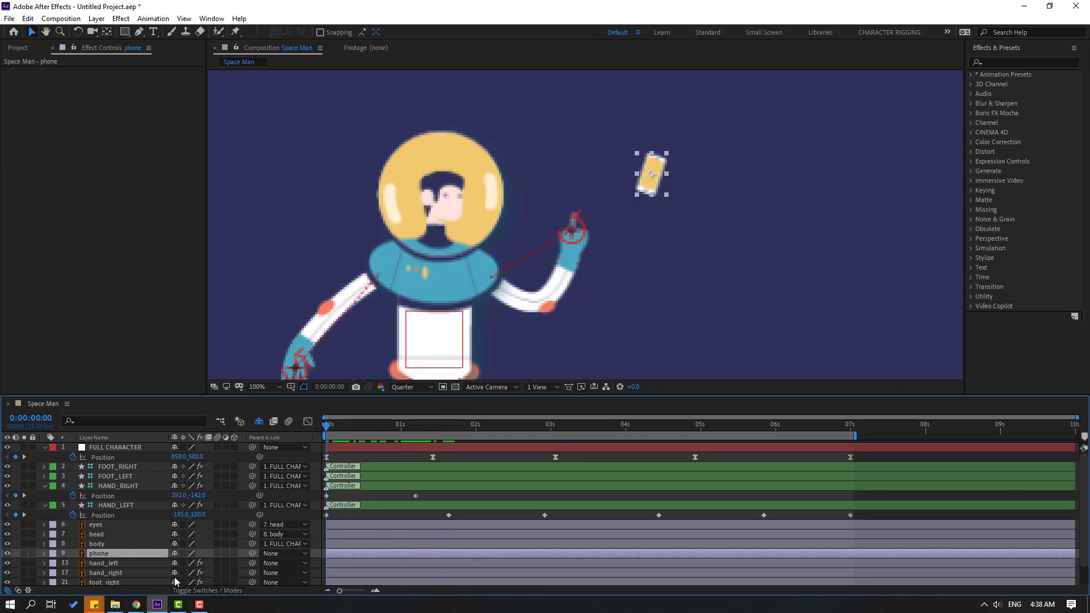
{"action": "key", "text": "p"}
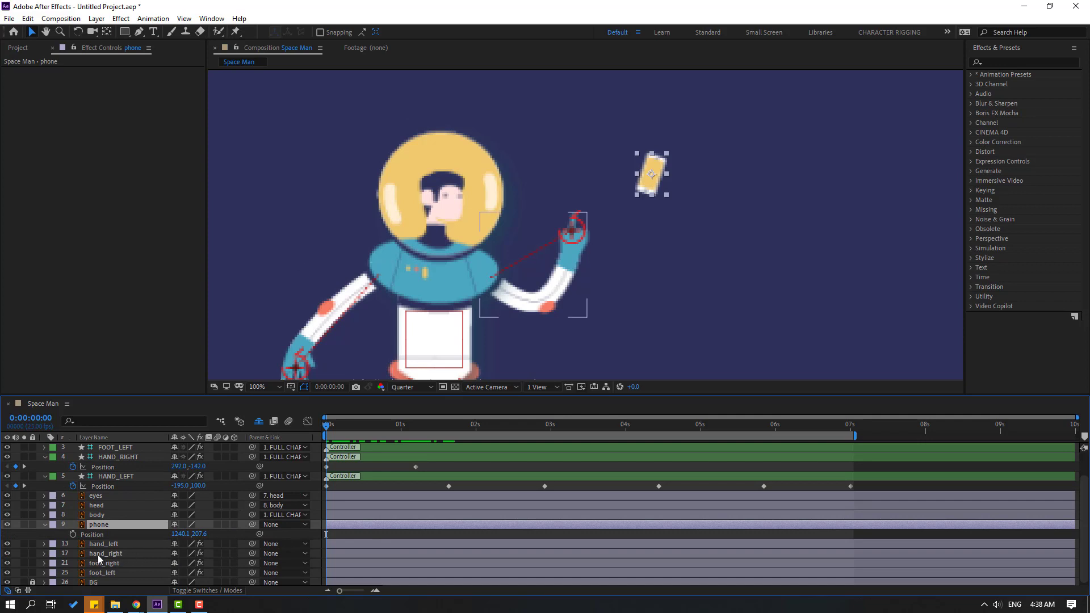
{"action": "left_click", "coordinate": [73, 535], "text": "alt"}
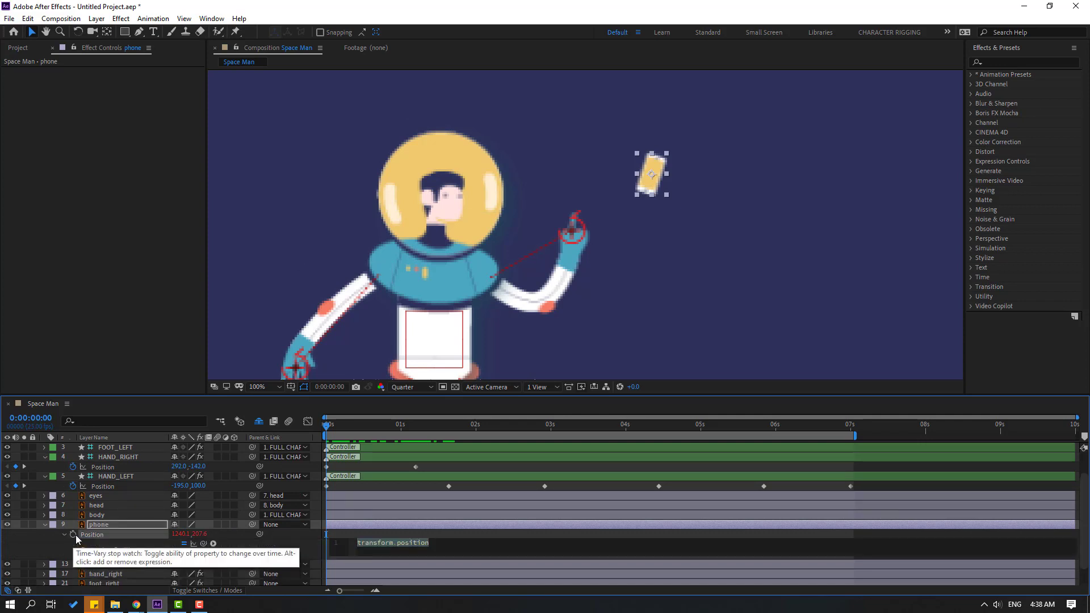
{"action": "type", "text": "wiggle(1,9"}
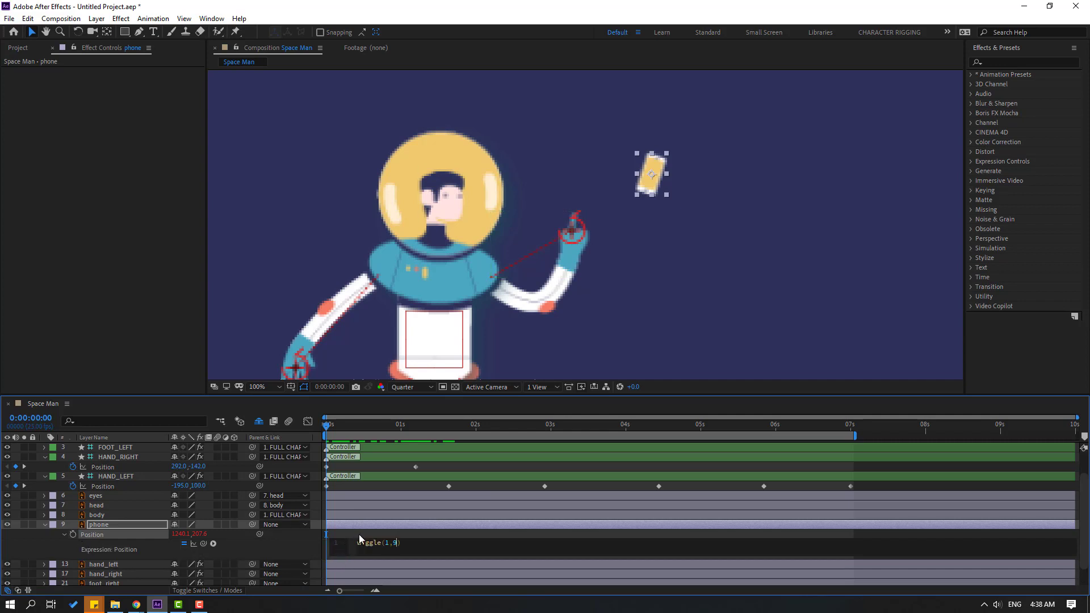
{"action": "left_click", "coordinate": [625, 229]}
{"action": "key", "text": "space"}
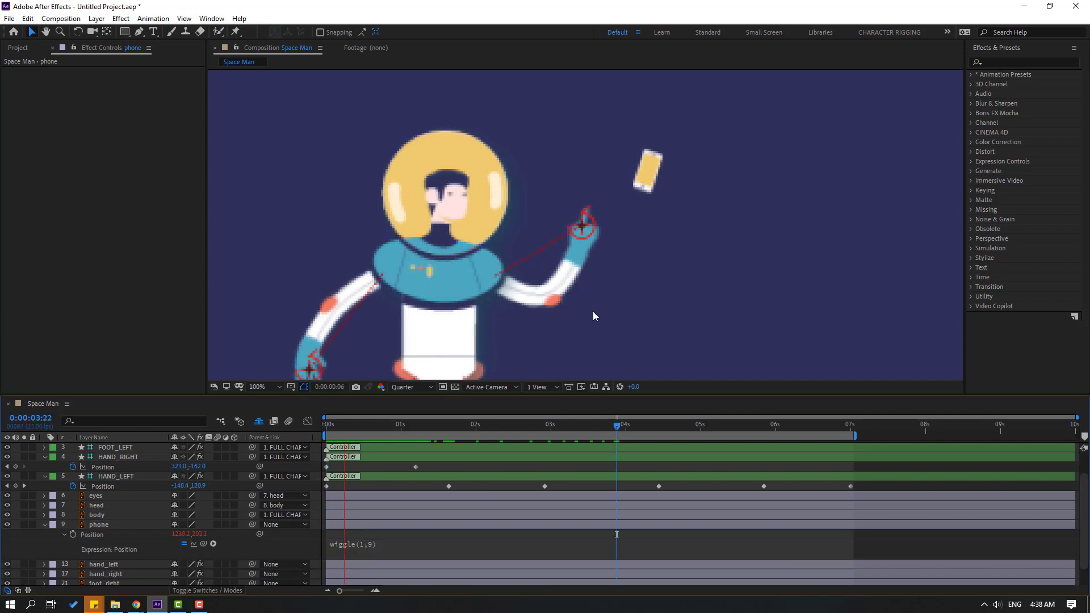
{"action": "scroll", "coordinate": [595, 306], "scroll_direction": "down", "scroll_amount": 2}
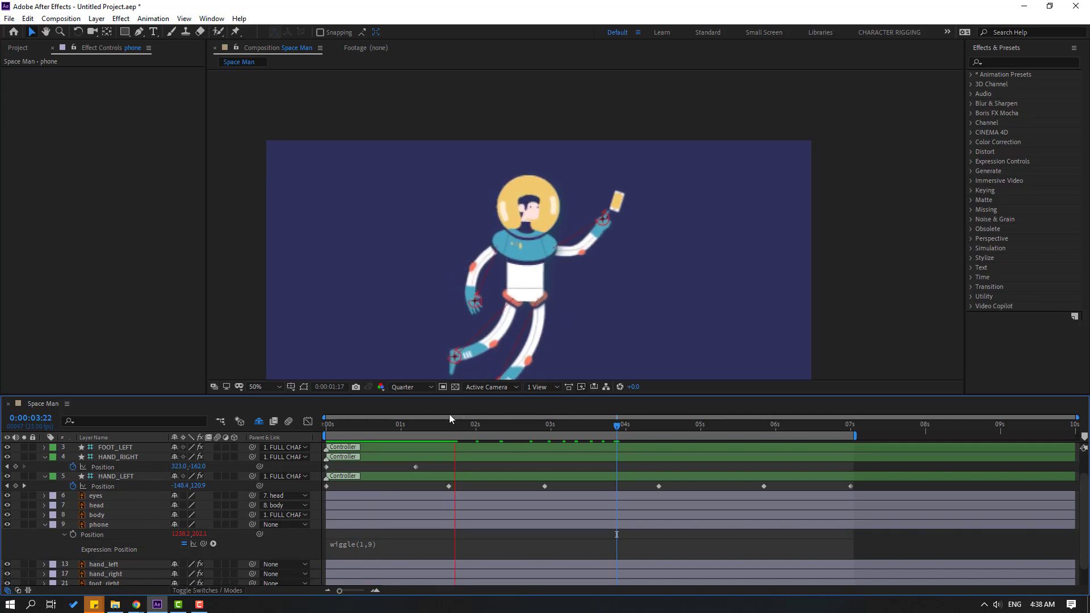
Step: Keyframe the HAND_RIGHT controller's Position at 0:00:02:09 by moving the hand down to about 325, -116
{"action": "left_click", "coordinate": [422, 424]}
{"action": "left_click", "coordinate": [410, 426]}
{"action": "left_click", "coordinate": [84, 485]}
{"action": "left_click", "coordinate": [110, 477]}
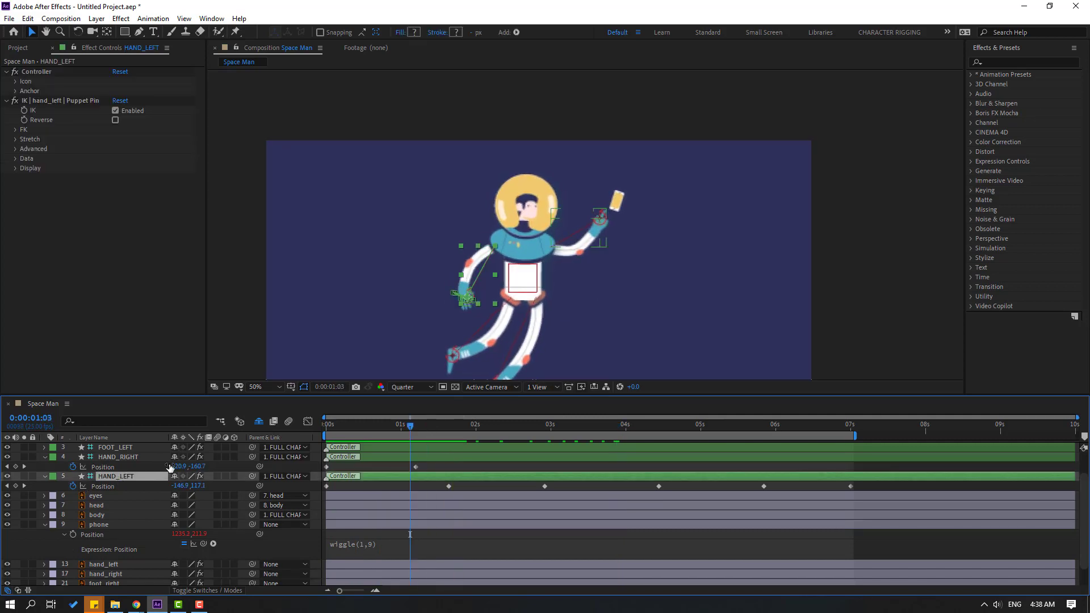
{"action": "left_click", "coordinate": [108, 458]}
{"action": "left_click_drag", "start_coordinate": [420, 429], "coordinate": [503, 427]}
{"action": "scroll", "coordinate": [602, 285], "scroll_direction": "up", "scroll_amount": 2}
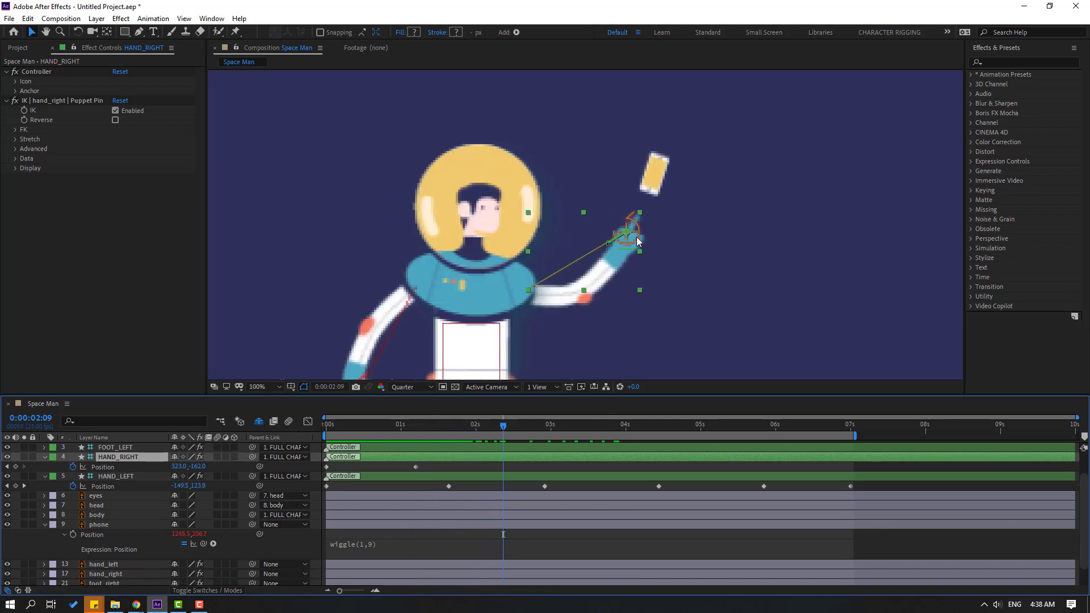
{"action": "left_click_drag", "start_coordinate": [636, 237], "coordinate": [638, 271]}
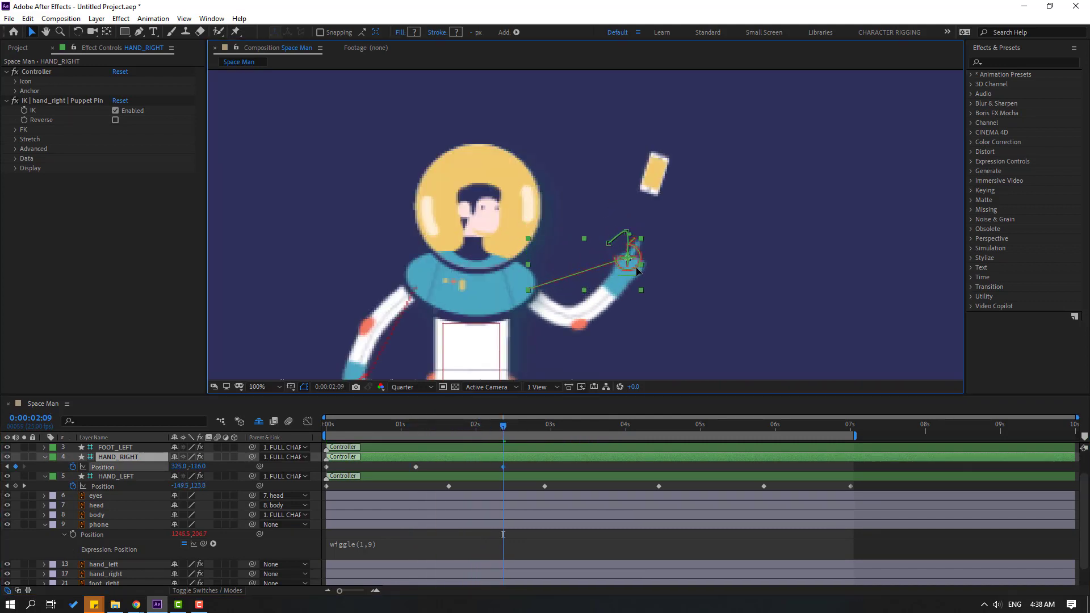
Step: Keyframe the HAND_RIGHT controller's Position at about 341, -33 at 0:00:04:02, 329, -150 at 0:00:05:06, and 314, -185 at 0:00:07:00
{"action": "left_click_drag", "start_coordinate": [533, 431], "coordinate": [632, 427]}
{"action": "left_click_drag", "start_coordinate": [616, 268], "coordinate": [630, 320]}
{"action": "left_click_drag", "start_coordinate": [632, 427], "coordinate": [718, 425]}
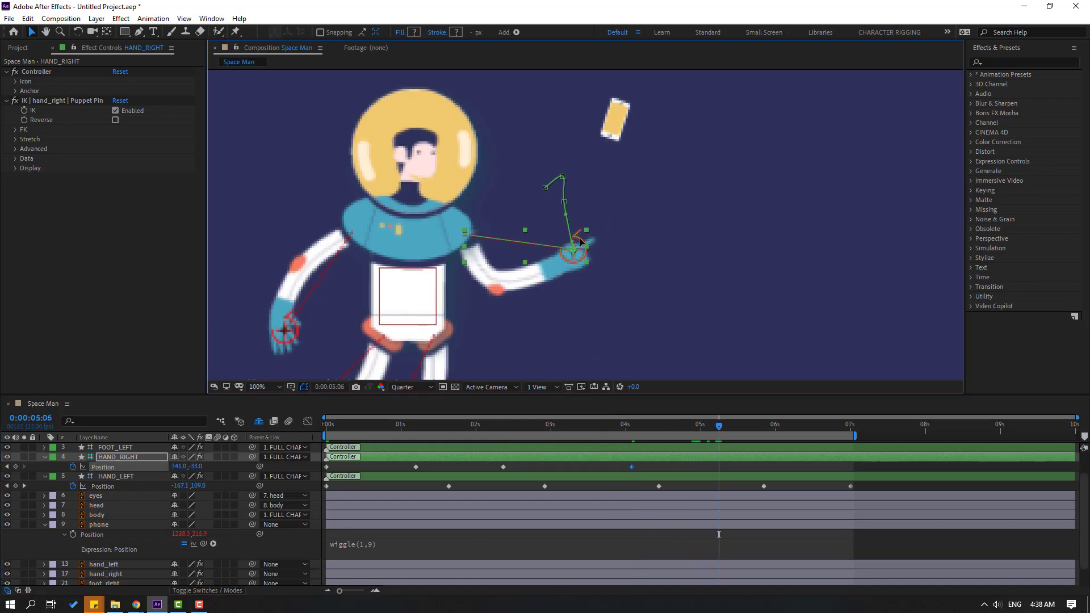
{"action": "left_click_drag", "start_coordinate": [581, 253], "coordinate": [571, 195]}
{"action": "left_click", "coordinate": [851, 428]}
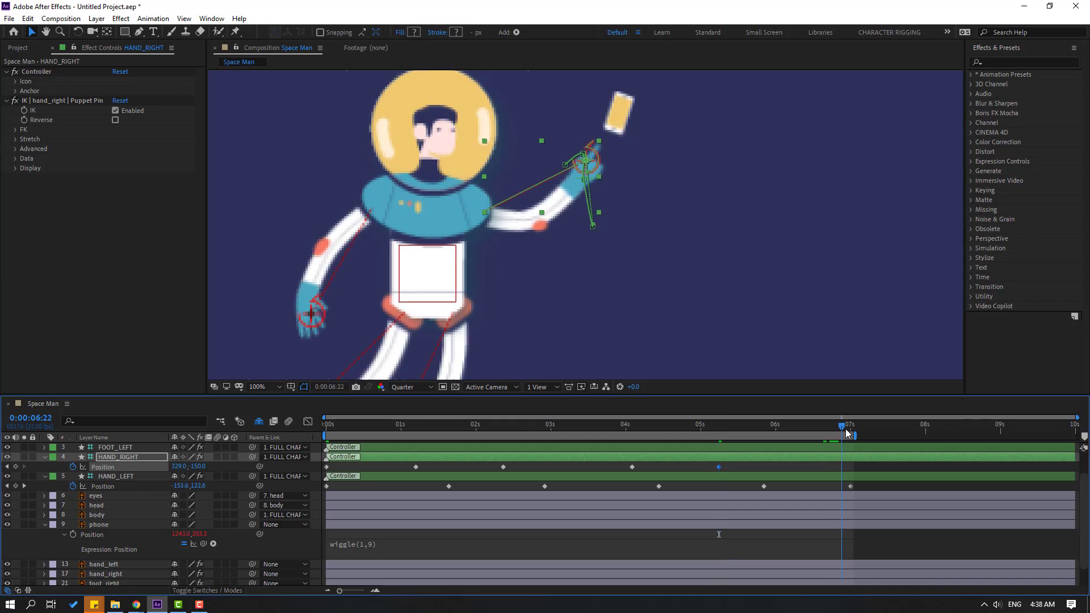
{"action": "left_click_drag", "start_coordinate": [588, 165], "coordinate": [586, 148]}
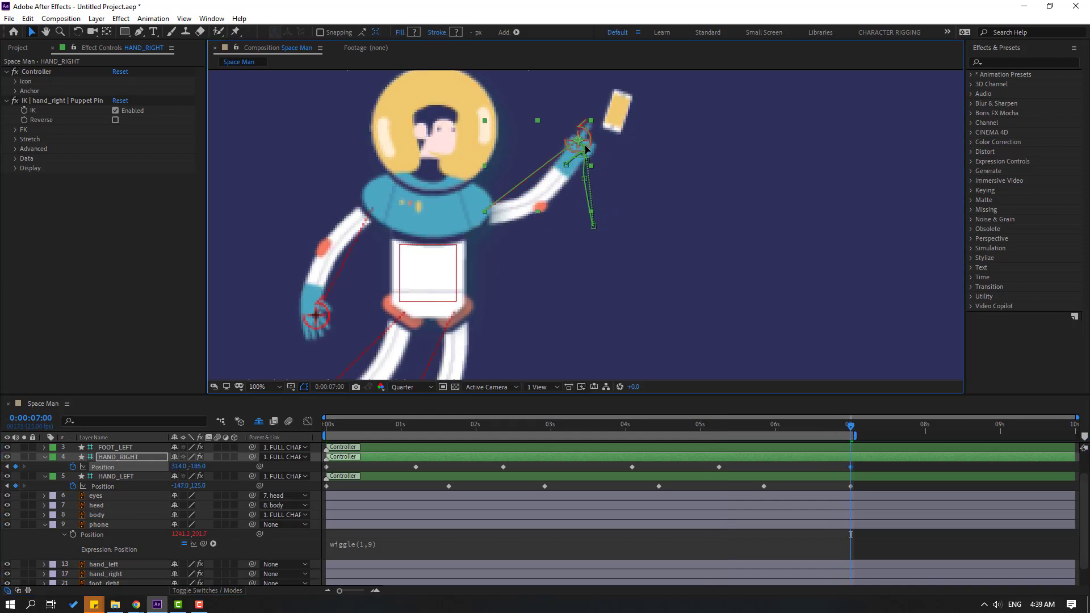
Step: Apply Easy Ease to all Position keyframes of HAND_RIGHT and HAND_LEFT and preview the whole animation
{"action": "key", "text": "comma"}
{"action": "key", "text": "comma"}
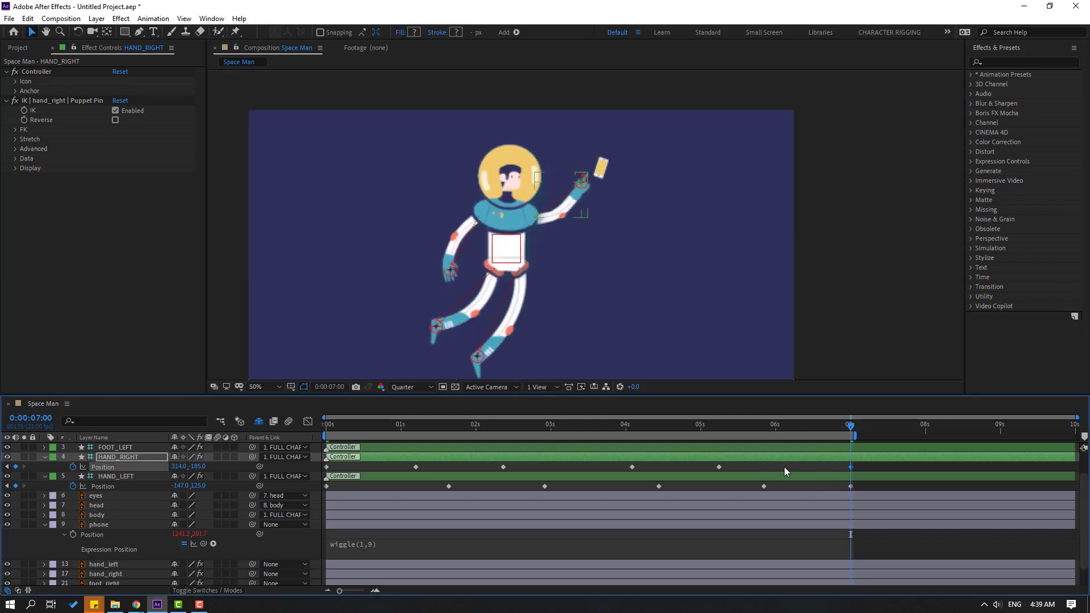
{"action": "left_click_drag", "start_coordinate": [785, 467], "coordinate": [366, 489]}
{"action": "right_click", "coordinate": [417, 467]}
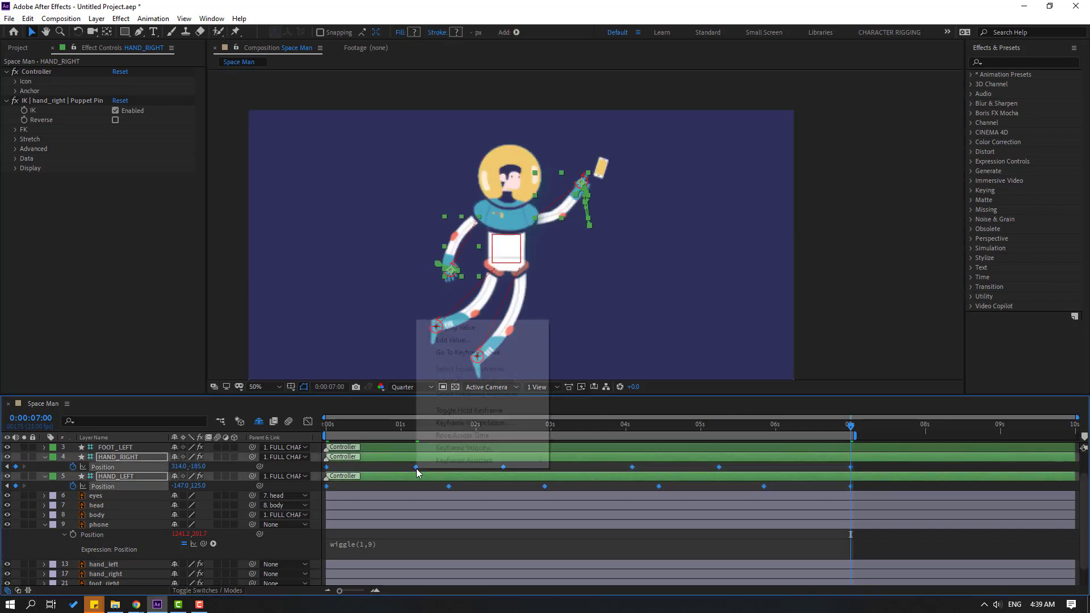
{"action": "mouse_move", "coordinate": [516, 460]}
{"action": "left_click", "coordinate": [588, 499]}
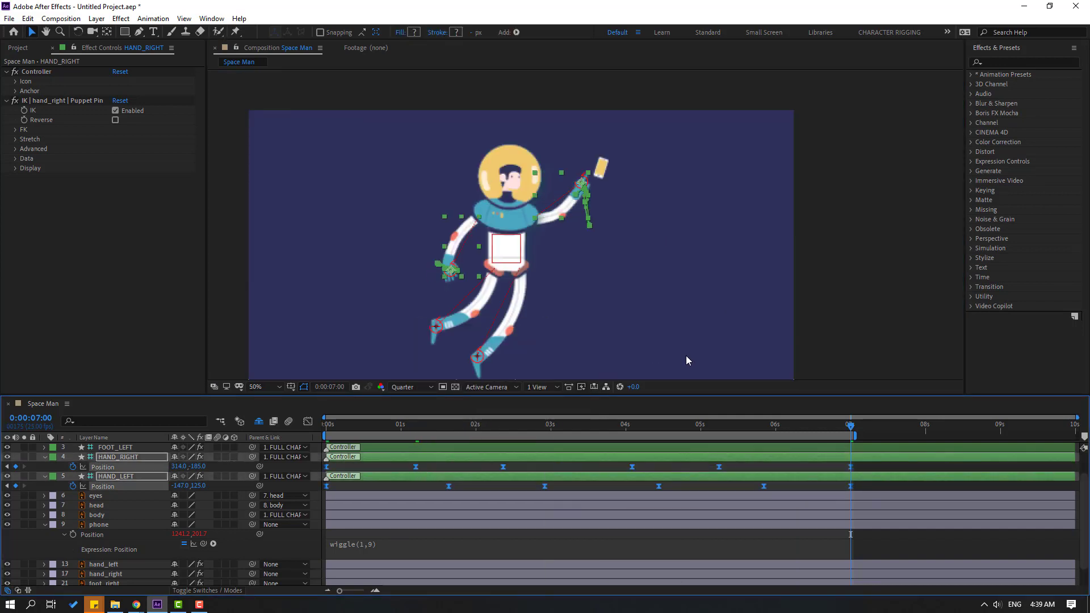
{"action": "key", "text": "comma"}
{"action": "key", "text": "comma"}
{"action": "key", "text": "space"}
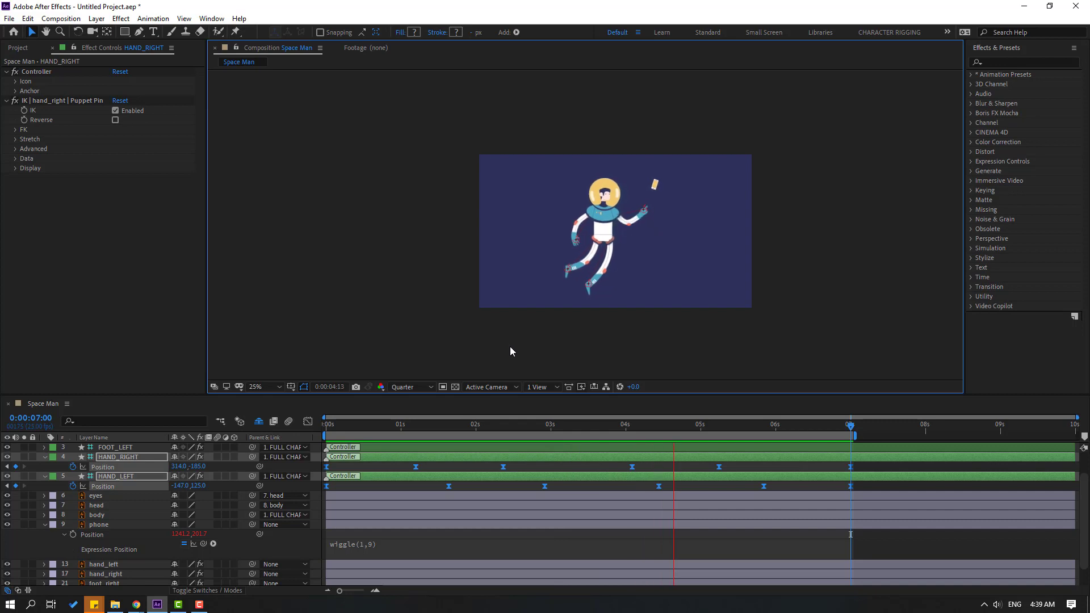
{"action": "key", "text": "space"}
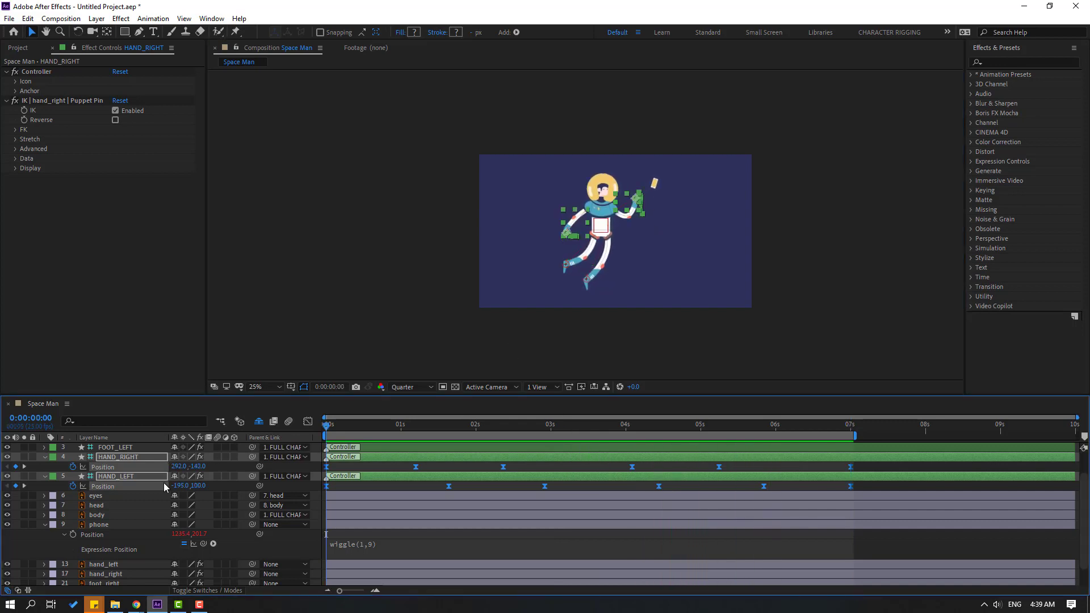
Step: Keyframe the FOOT_LEFT controller's Position at 0:00:00:00, and at 0:00:01:13 move it up and left to about -210, 306
{"action": "scroll", "coordinate": [142, 511], "scroll_direction": "up", "scroll_amount": 2}
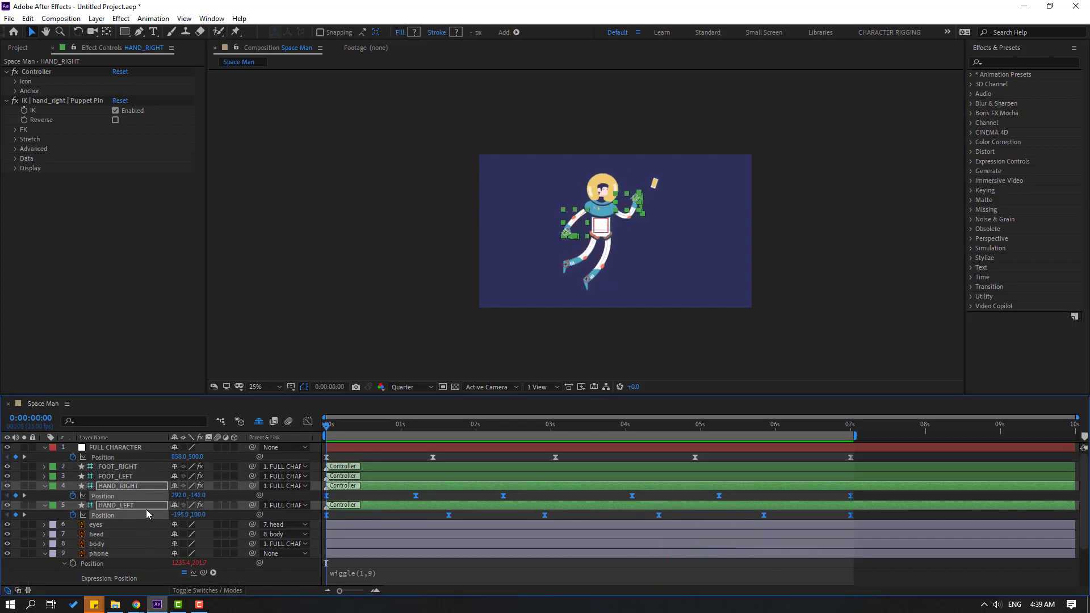
{"action": "left_click", "coordinate": [114, 477]}
{"action": "scroll", "coordinate": [645, 241], "scroll_direction": "up", "scroll_amount": 2}
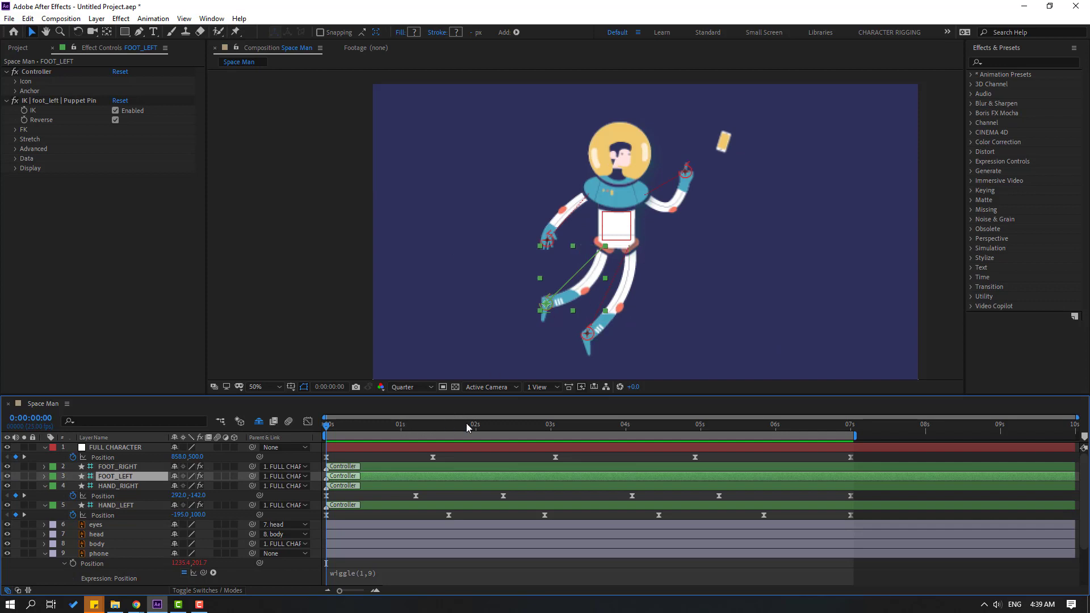
{"action": "key", "text": "p"}
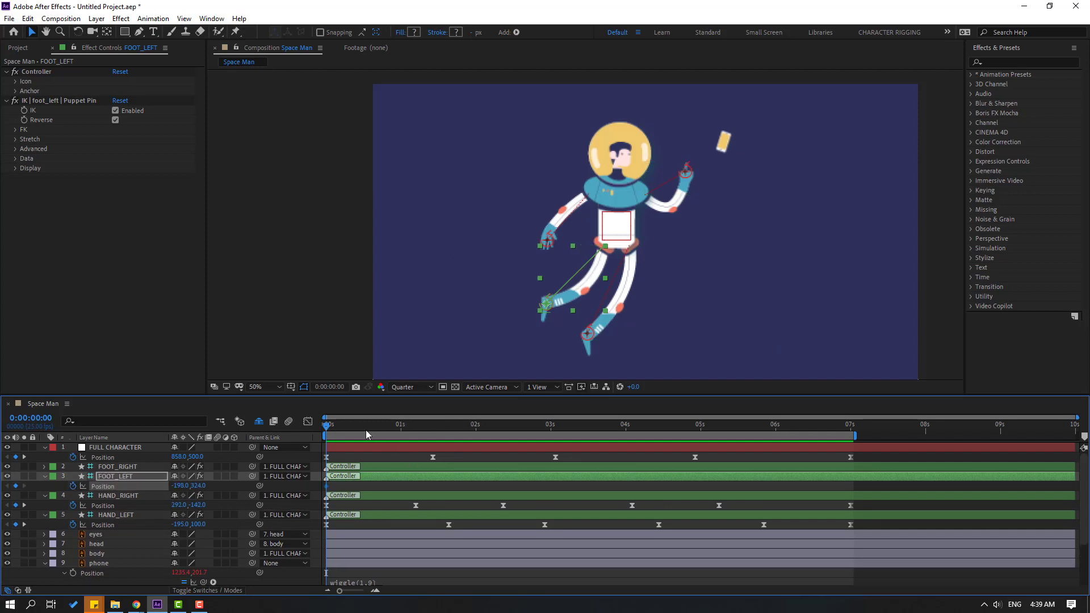
{"action": "left_click_drag", "start_coordinate": [366, 430], "coordinate": [440, 431]}
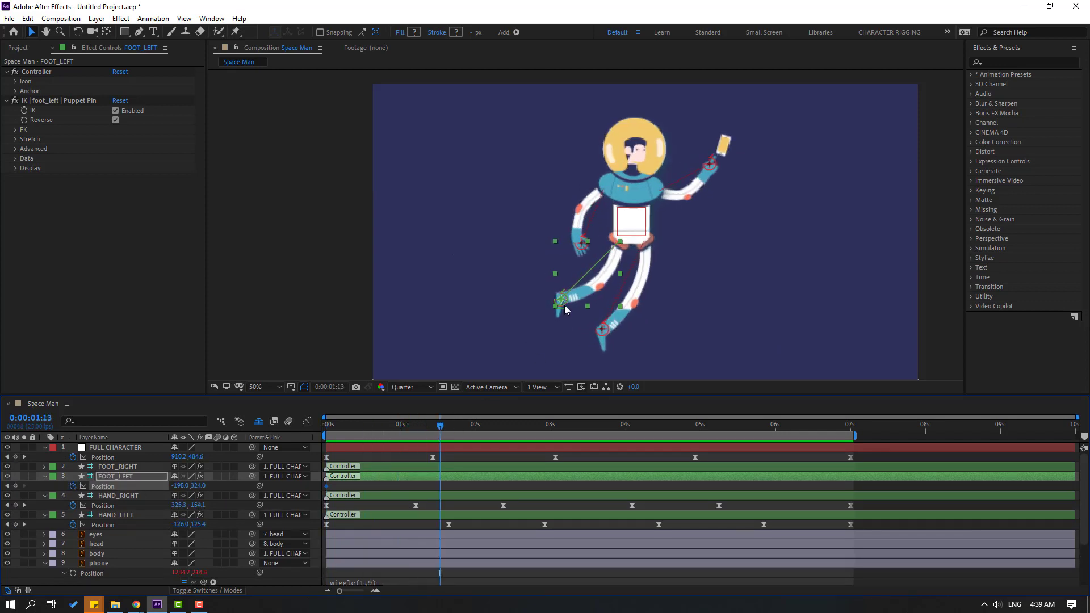
{"action": "left_click_drag", "start_coordinate": [565, 309], "coordinate": [560, 302]}
Step: Check the foot's motion, then move FOOT_LEFT to about -163, 365 at 0:00:02:14 and to about -207, 283 at 0:00:03:21
{"action": "key", "text": "space"}
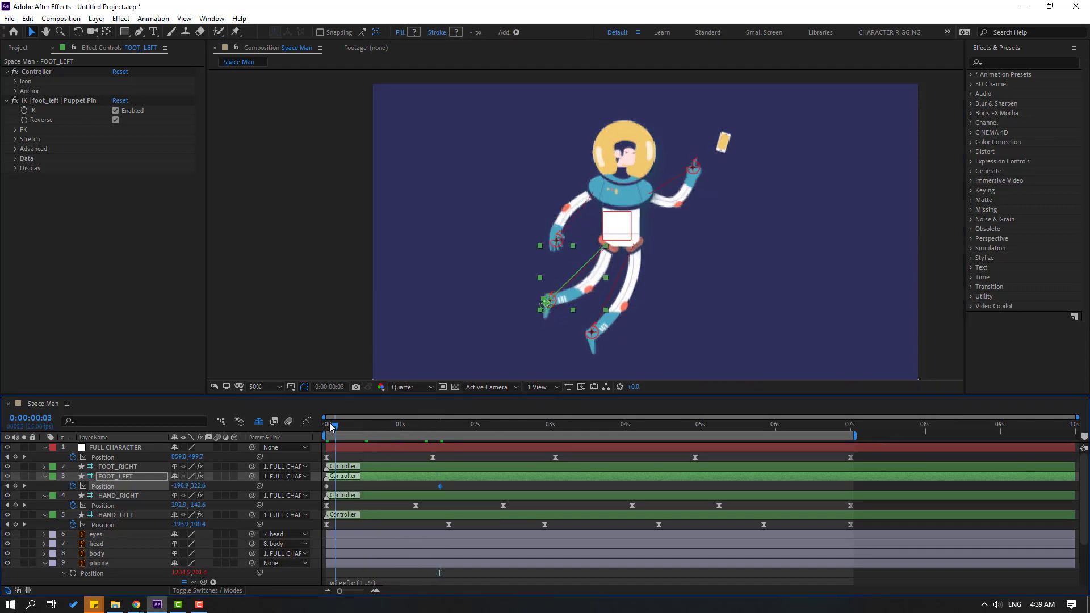
{"action": "key", "text": "space"}
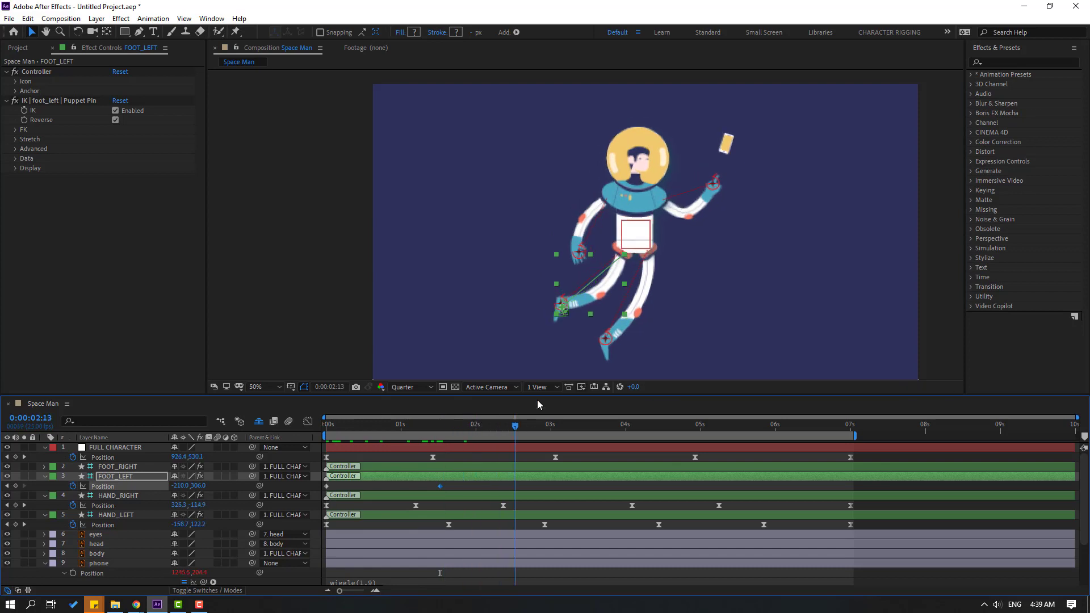
{"action": "scroll", "coordinate": [579, 336], "scroll_direction": "up", "scroll_amount": 1}
{"action": "scroll", "coordinate": [517, 277], "scroll_direction": "up", "scroll_amount": 1}
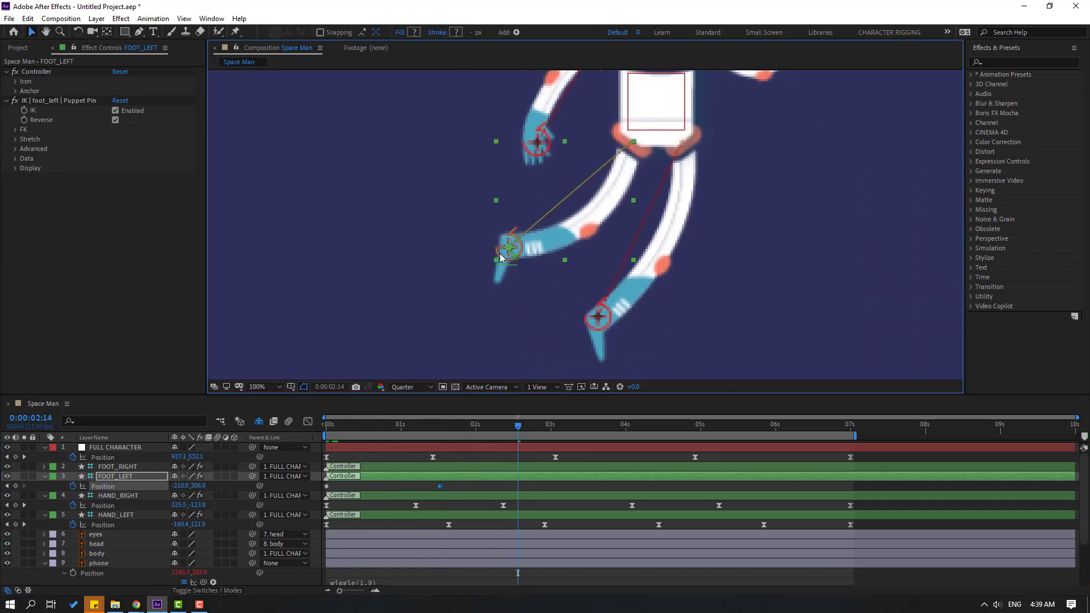
{"action": "left_click_drag", "start_coordinate": [504, 261], "coordinate": [527, 290]}
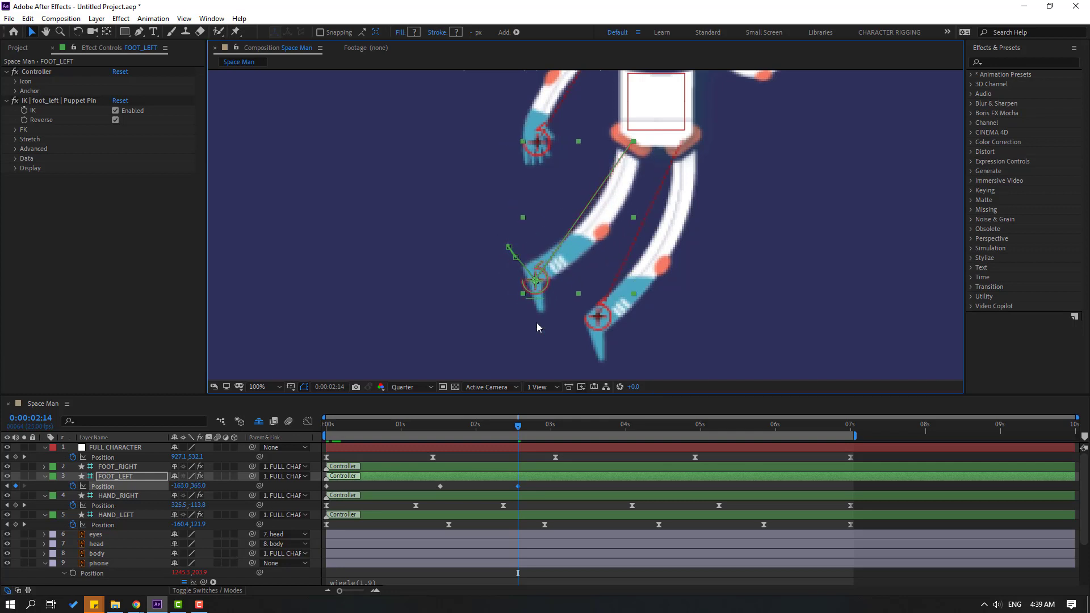
{"action": "left_click_drag", "start_coordinate": [467, 427], "coordinate": [613, 440]}
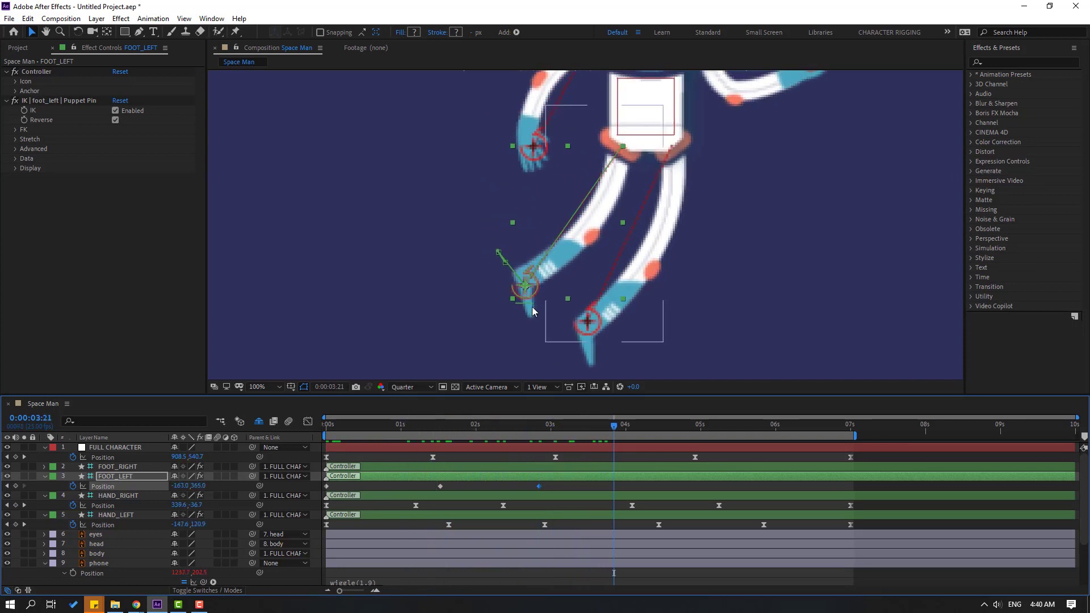
{"action": "left_click_drag", "start_coordinate": [524, 297], "coordinate": [501, 248]}
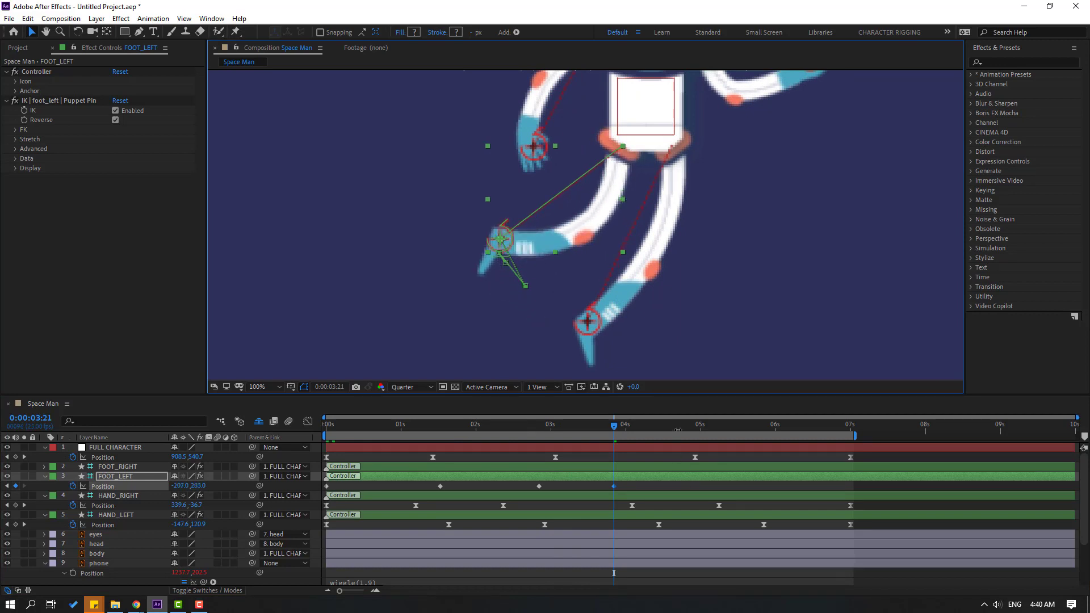
Step: Move the FOOT_LEFT controller to about -192, 331 at 0:00:05:03 and to about -215, 275 at 0:00:07:00
{"action": "key", "text": "space"}
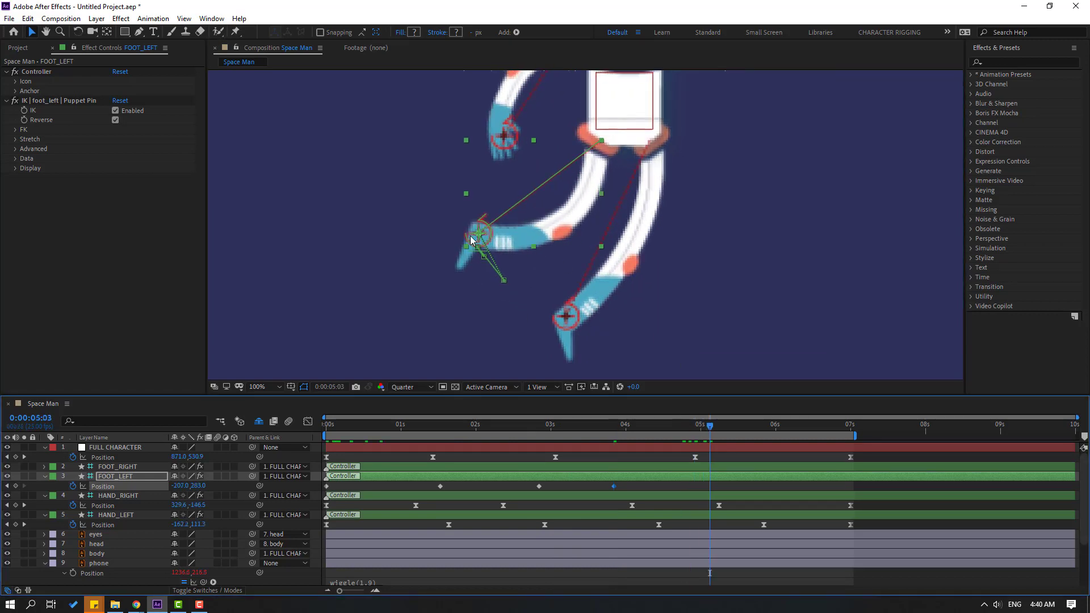
{"action": "left_click_drag", "start_coordinate": [471, 239], "coordinate": [480, 266]}
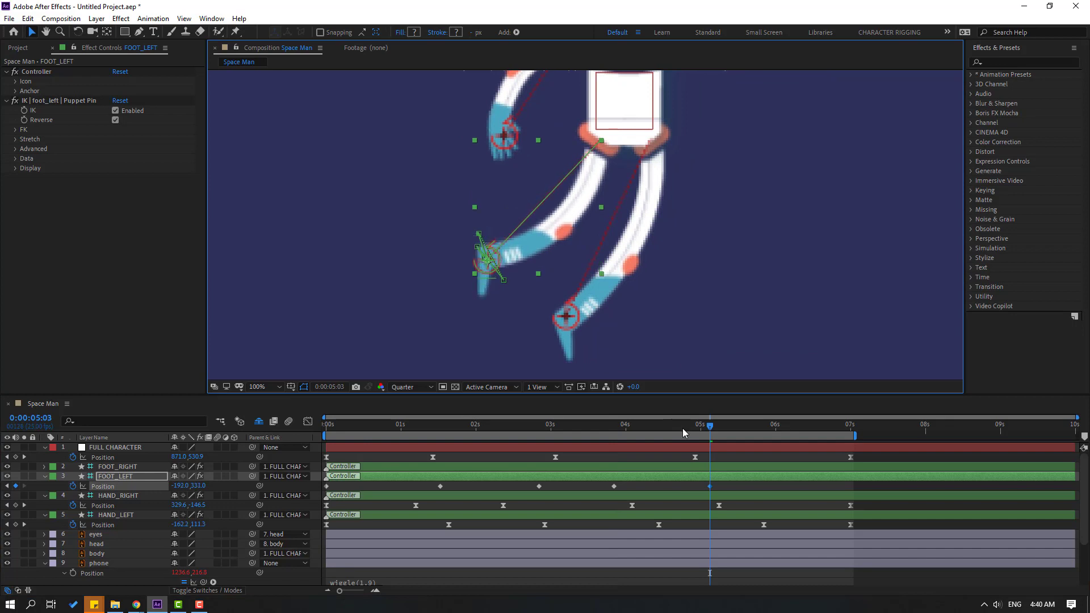
{"action": "left_click", "coordinate": [851, 431]}
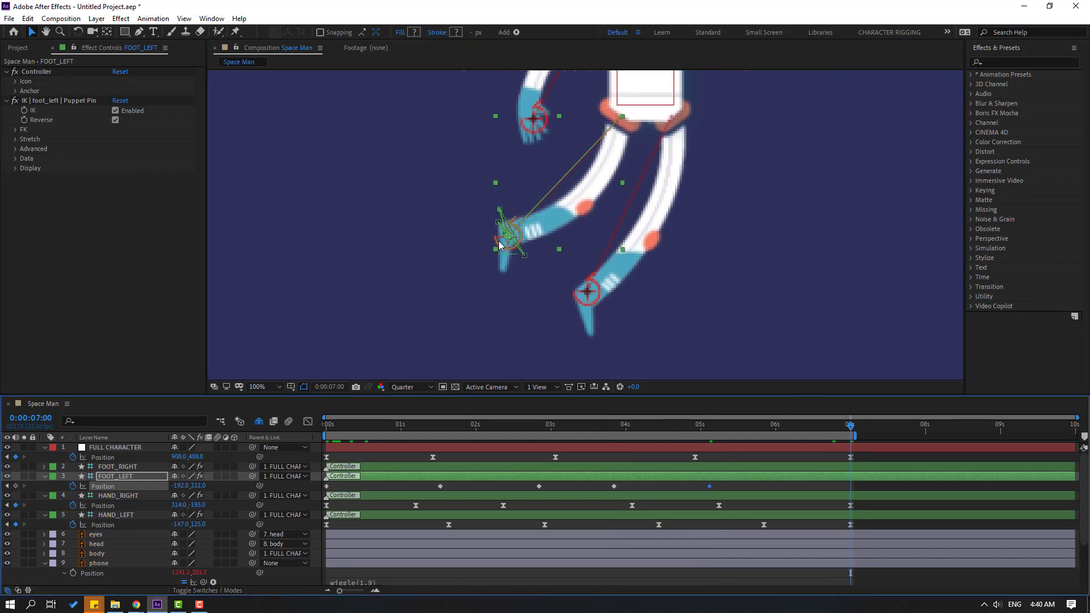
{"action": "left_click_drag", "start_coordinate": [500, 246], "coordinate": [488, 211]}
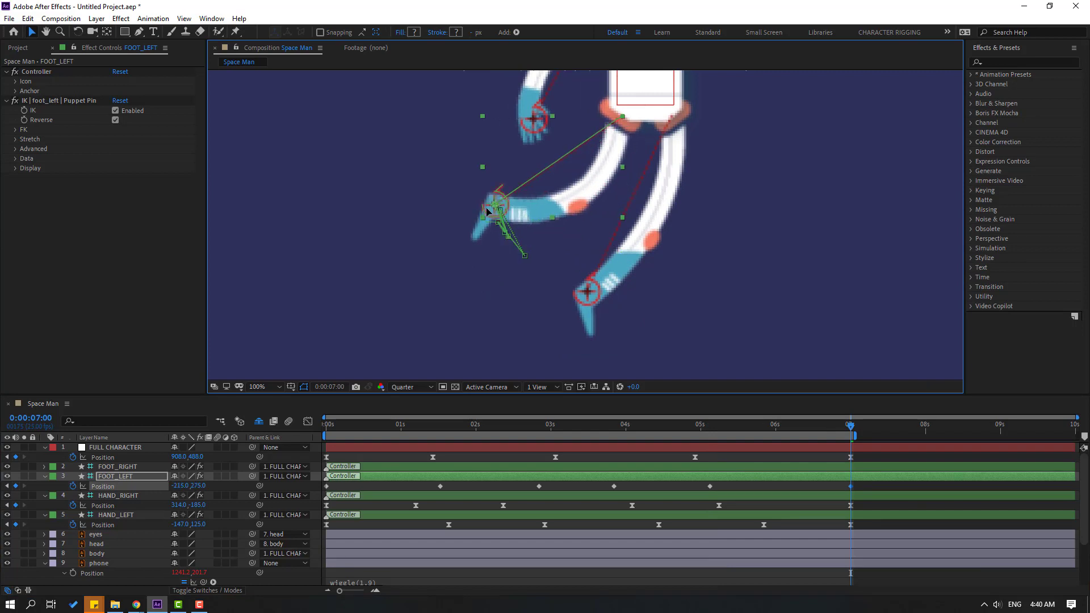
Step: Return to 0:00:00:00 and apply Easy Ease to all of the FOOT_LEFT controller's Position keyframes
{"action": "left_click_drag", "start_coordinate": [626, 430], "coordinate": [306, 432]}
{"action": "left_click_drag", "start_coordinate": [874, 493], "coordinate": [442, 488]}
{"action": "right_click", "coordinate": [442, 488]}
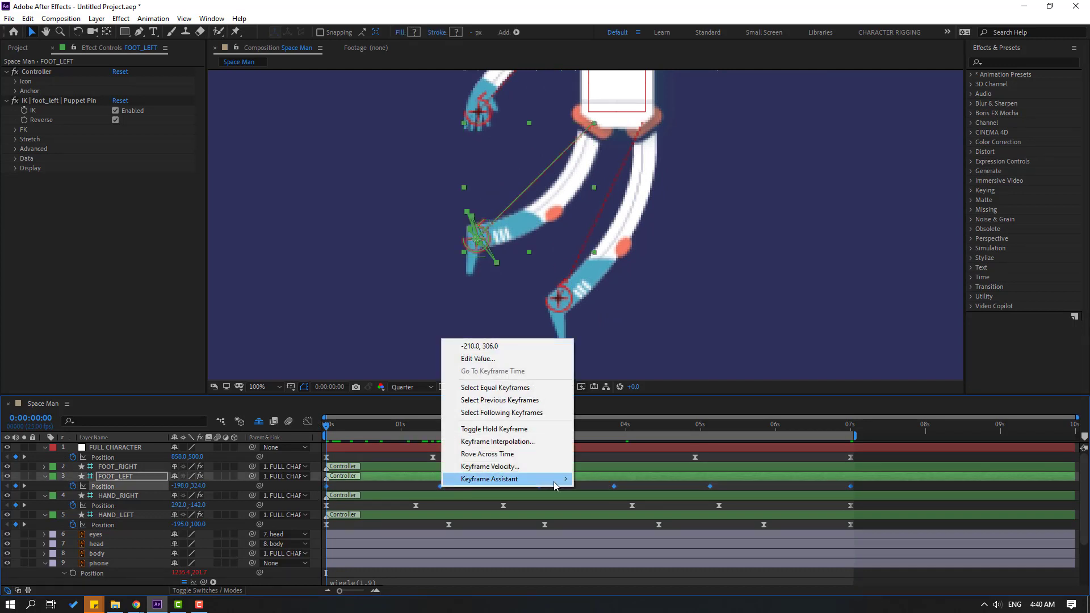
{"action": "mouse_move", "coordinate": [555, 481]}
{"action": "left_click", "coordinate": [595, 512]}
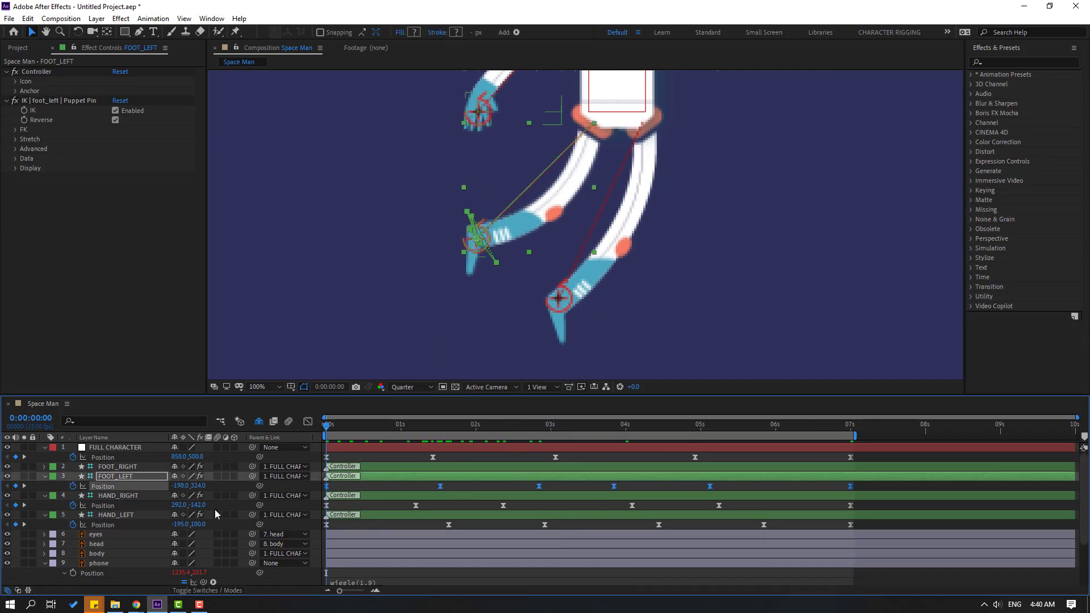
Step: Keyframe the FOOT_RIGHT controller's Position at 0:00:00:00, and at 0:00:01:11 move it up and left to about -86, 402
{"action": "left_click", "coordinate": [117, 469]}
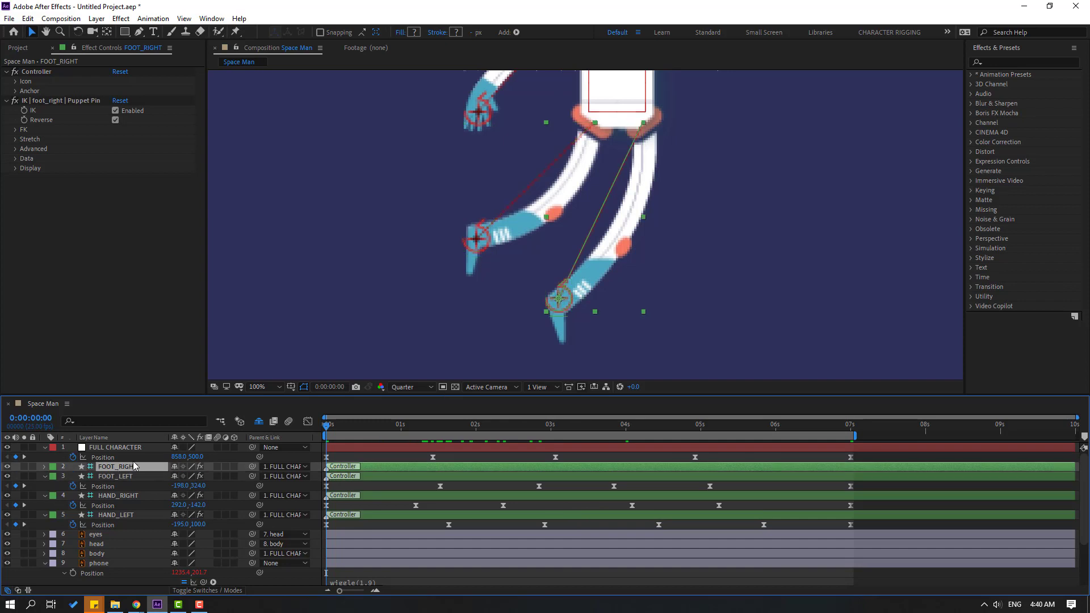
{"action": "key", "text": "p"}
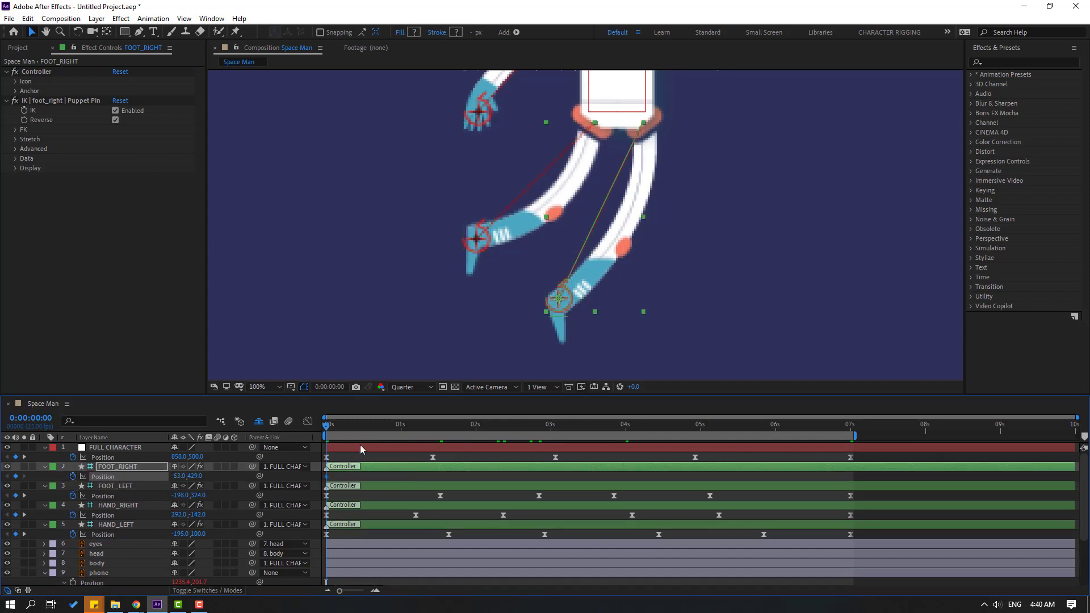
{"action": "left_click_drag", "start_coordinate": [376, 436], "coordinate": [434, 436]}
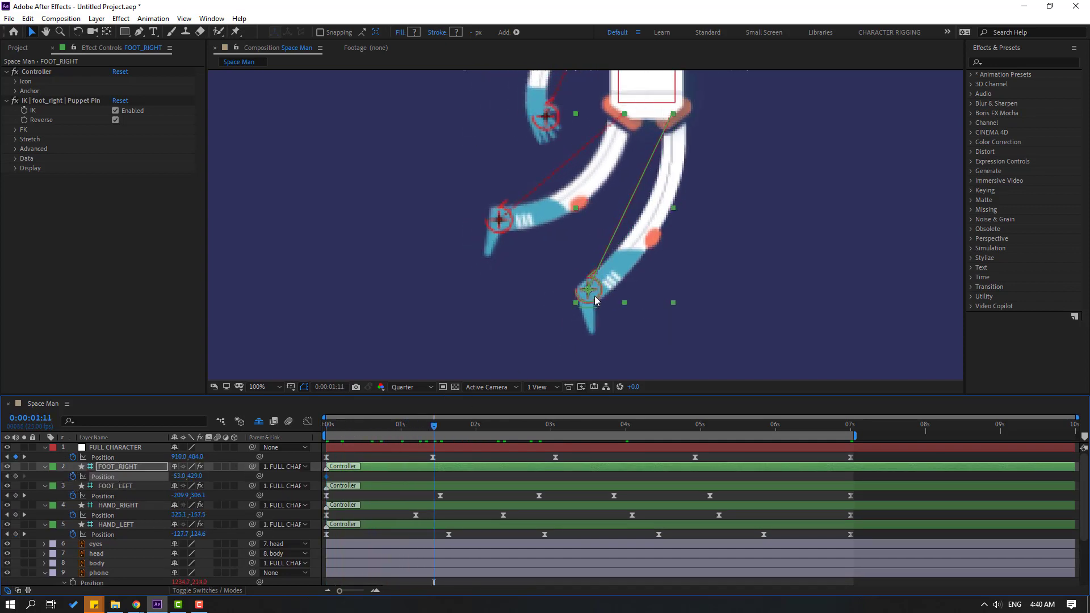
{"action": "left_click_drag", "start_coordinate": [591, 296], "coordinate": [571, 275]}
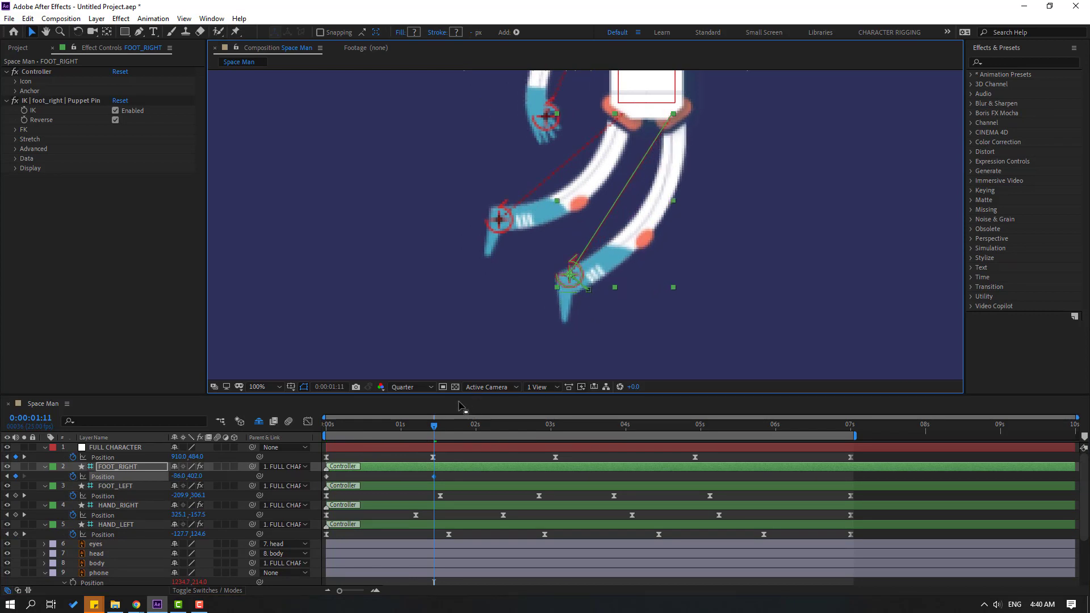
Step: Move the FOOT_RIGHT controller to about -4, 429 at 0:00:02:20 and to about -56, 411 at 0:00:04:02
{"action": "left_click_drag", "start_coordinate": [390, 425], "coordinate": [536, 425]}
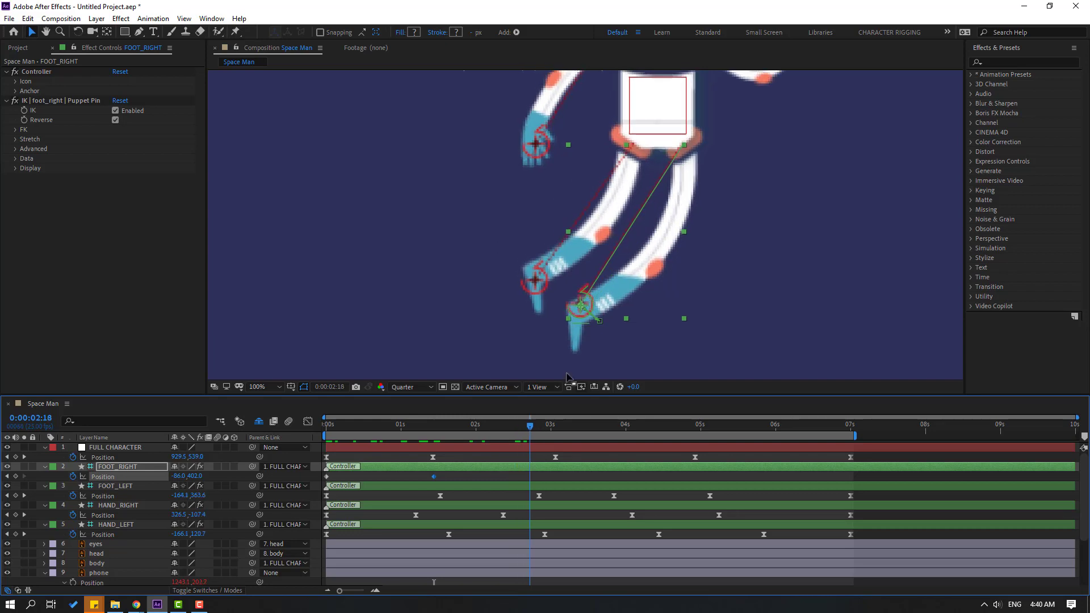
{"action": "left_click_drag", "start_coordinate": [576, 320], "coordinate": [622, 333]}
{"action": "scroll", "coordinate": [769, 213], "scroll_direction": "down", "scroll_amount": 2}
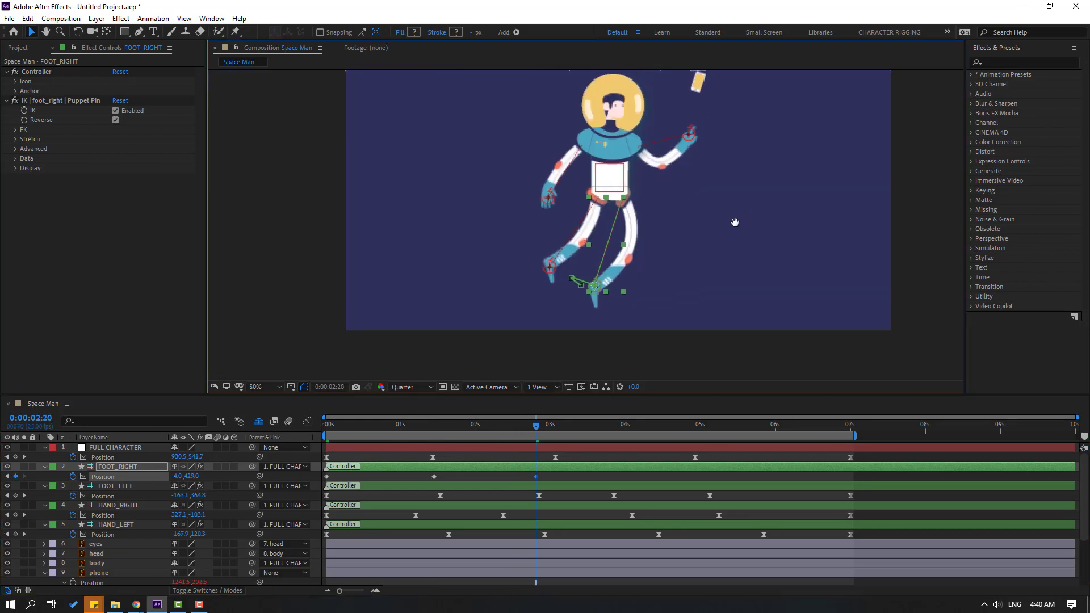
{"action": "left_click_drag", "start_coordinate": [558, 430], "coordinate": [632, 426]}
{"action": "left_click_drag", "start_coordinate": [575, 304], "coordinate": [561, 296]}
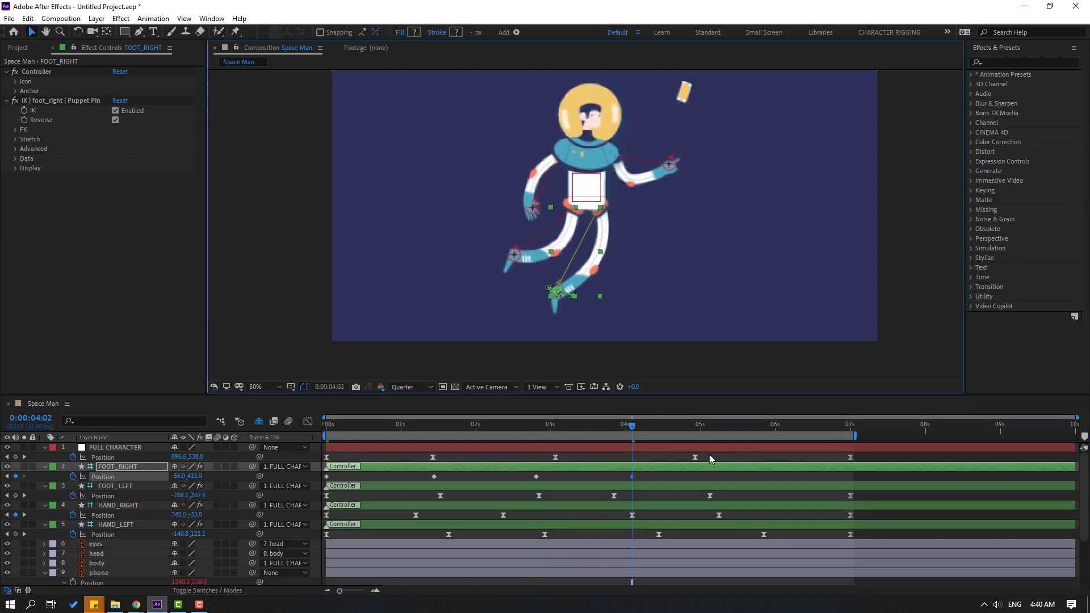
Step: Move the FOOT_RIGHT controller to about -18, 410 at 0:00:05:07 and to about 33, 437 at 0:00:07:00
{"action": "left_click_drag", "start_coordinate": [702, 433], "coordinate": [722, 432]}
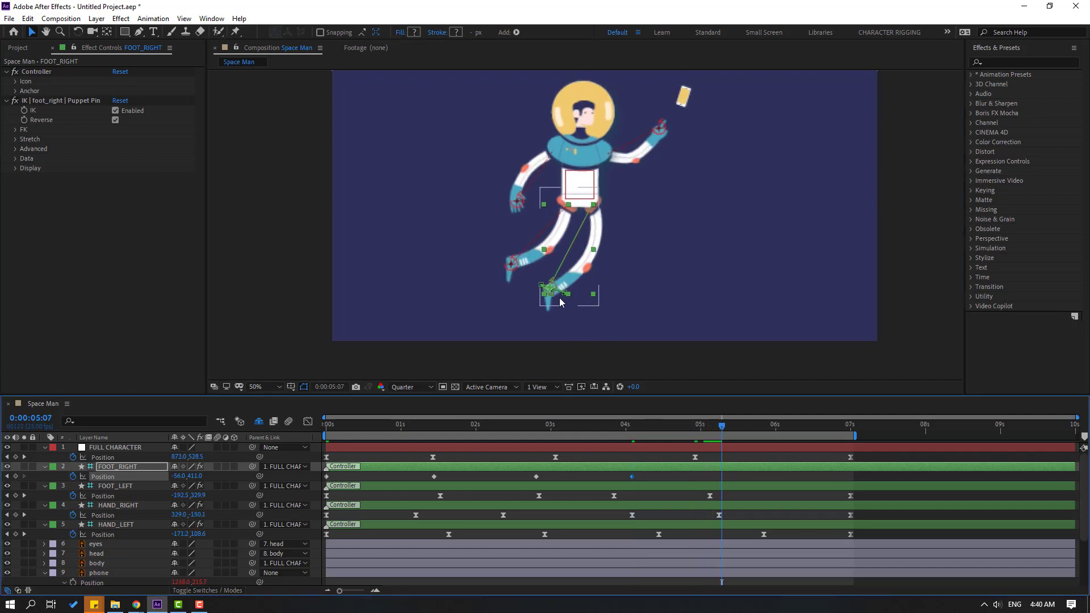
{"action": "scroll", "coordinate": [555, 302], "scroll_direction": "up", "scroll_amount": 2}
{"action": "left_click", "coordinate": [523, 349]}
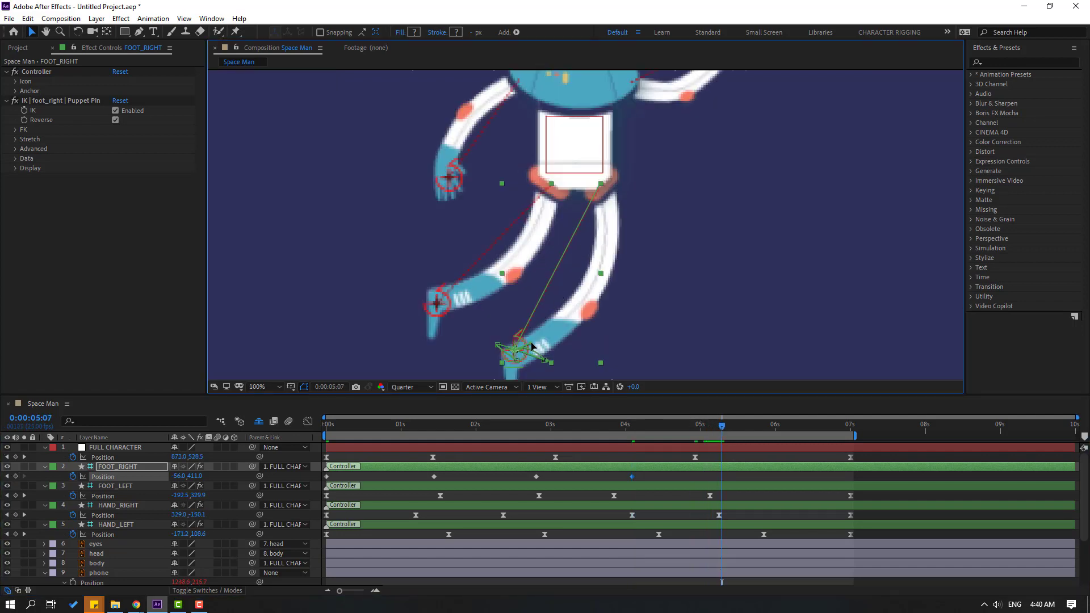
{"action": "left_click_drag", "start_coordinate": [511, 344], "coordinate": [536, 349]}
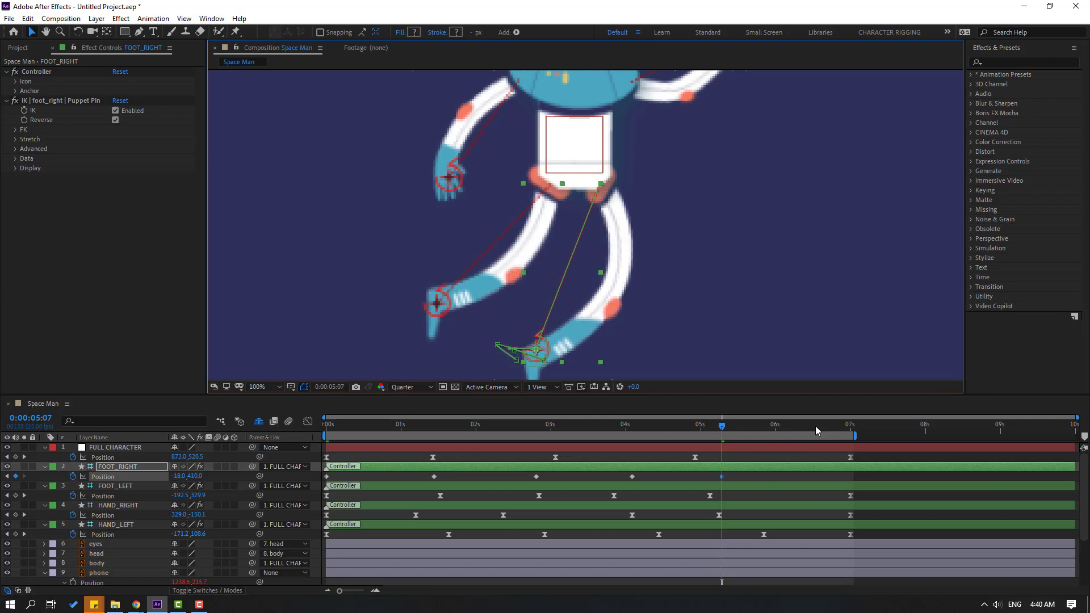
{"action": "left_click_drag", "start_coordinate": [815, 430], "coordinate": [851, 428]}
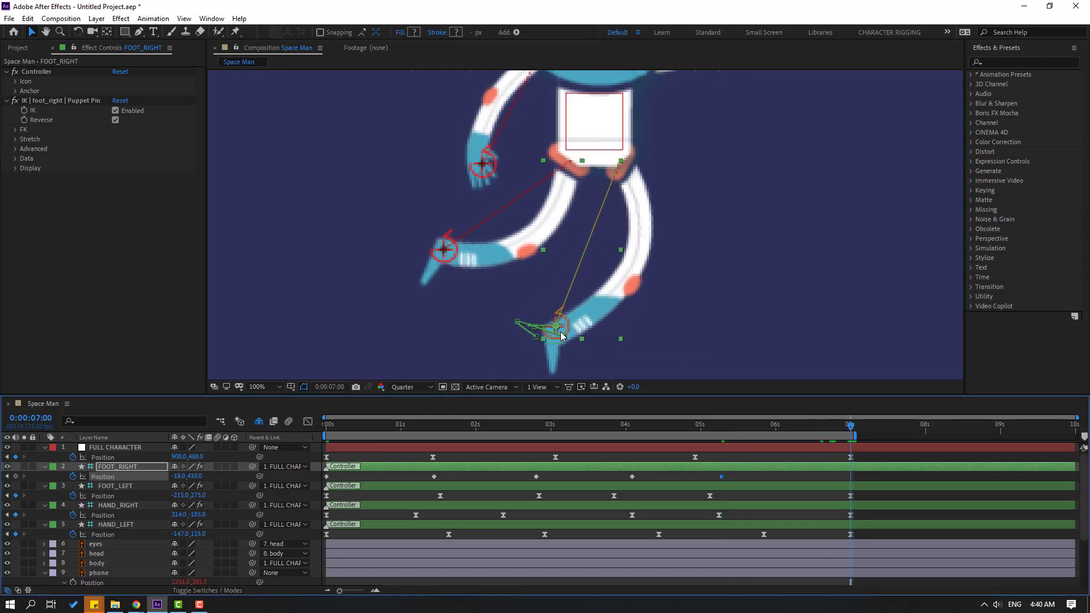
{"action": "left_click_drag", "start_coordinate": [561, 336], "coordinate": [591, 351]}
{"action": "scroll", "coordinate": [760, 270], "scroll_direction": "down", "scroll_amount": 2}
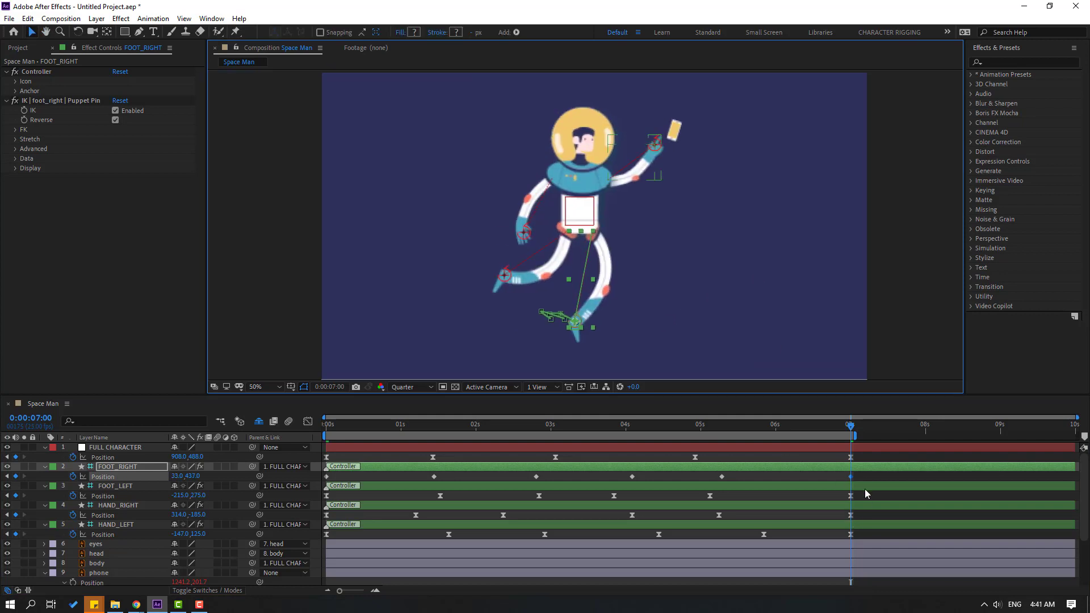
Step: Apply Easy Ease to all of the FOOT_RIGHT controller's Position keyframes
{"action": "left_click_drag", "start_coordinate": [864, 476], "coordinate": [326, 486]}
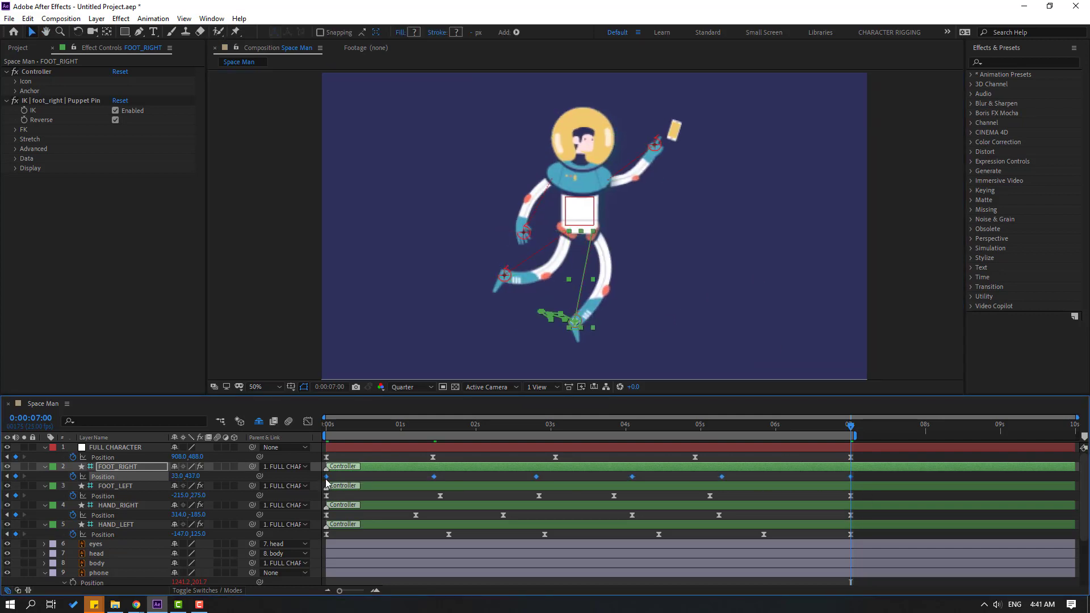
{"action": "right_click", "coordinate": [326, 486]}
{"action": "mouse_move", "coordinate": [369, 468]}
{"action": "left_click", "coordinate": [489, 508]}
Step: Collapse the properties of the FULL CHARACTER, foot, hand and phone layers and return to 0:00:00:00
{"action": "left_click", "coordinate": [44, 447]}
{"action": "left_click", "coordinate": [45, 457]}
{"action": "left_click", "coordinate": [45, 467]}
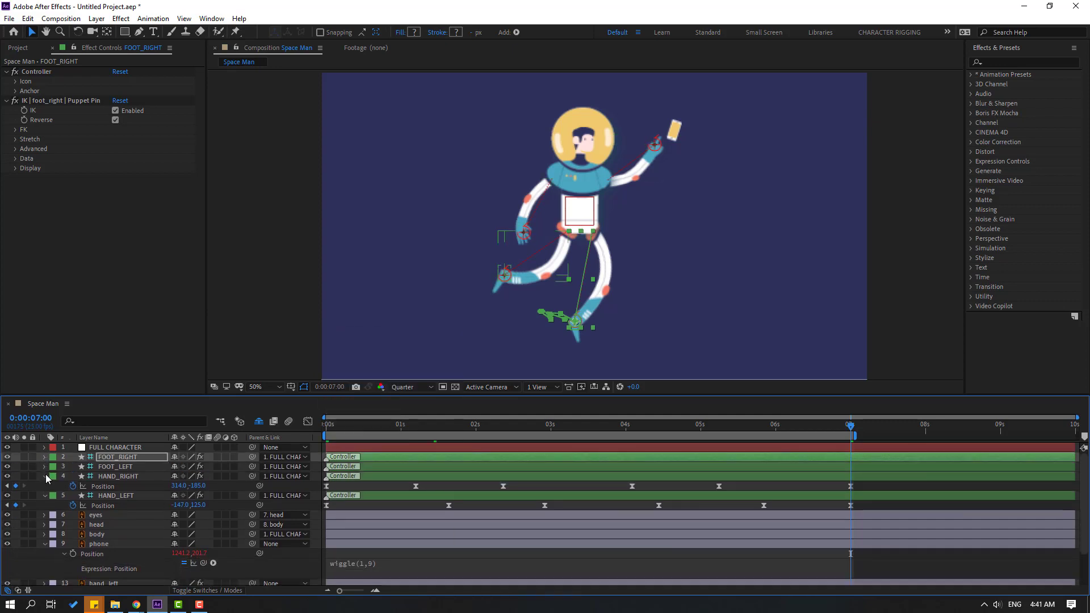
{"action": "left_click", "coordinate": [44, 477]}
{"action": "left_click", "coordinate": [45, 486]}
{"action": "left_click", "coordinate": [98, 525]}
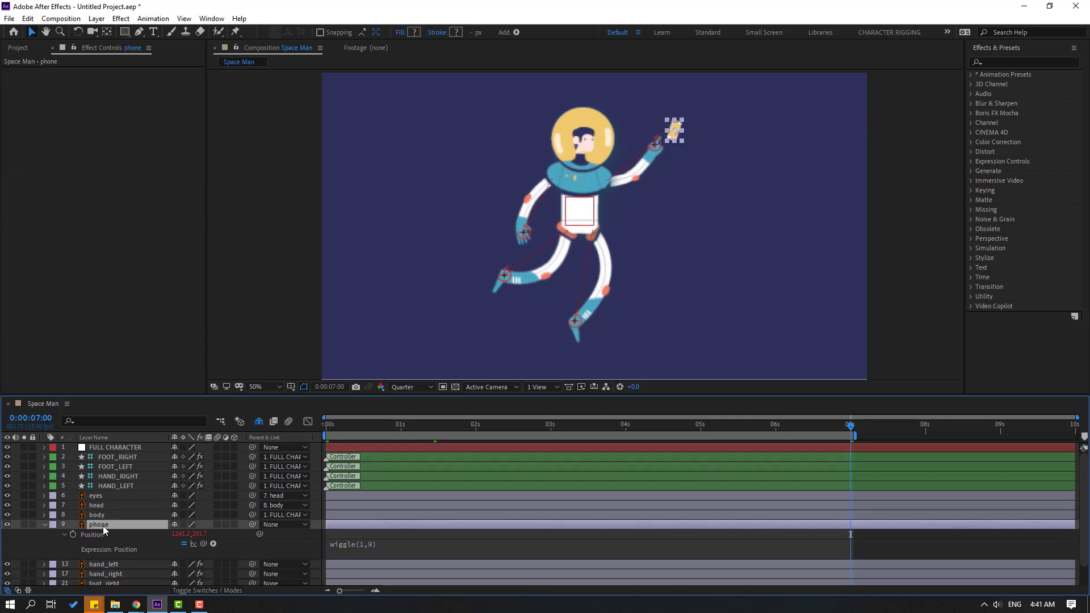
{"action": "left_click_drag", "start_coordinate": [729, 427], "coordinate": [275, 431]}
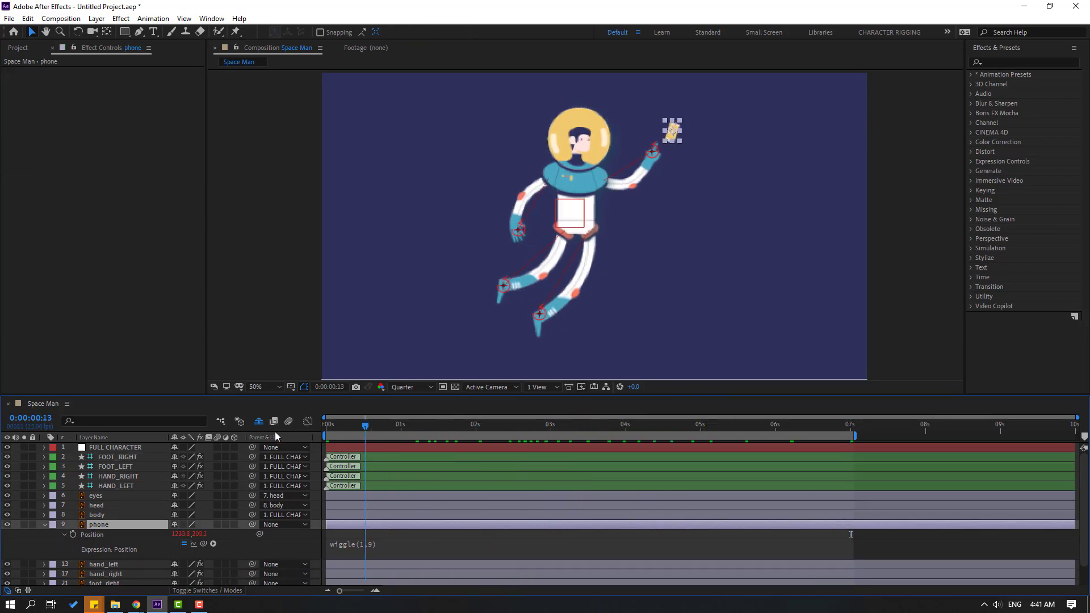
{"action": "left_click", "coordinate": [43, 525]}
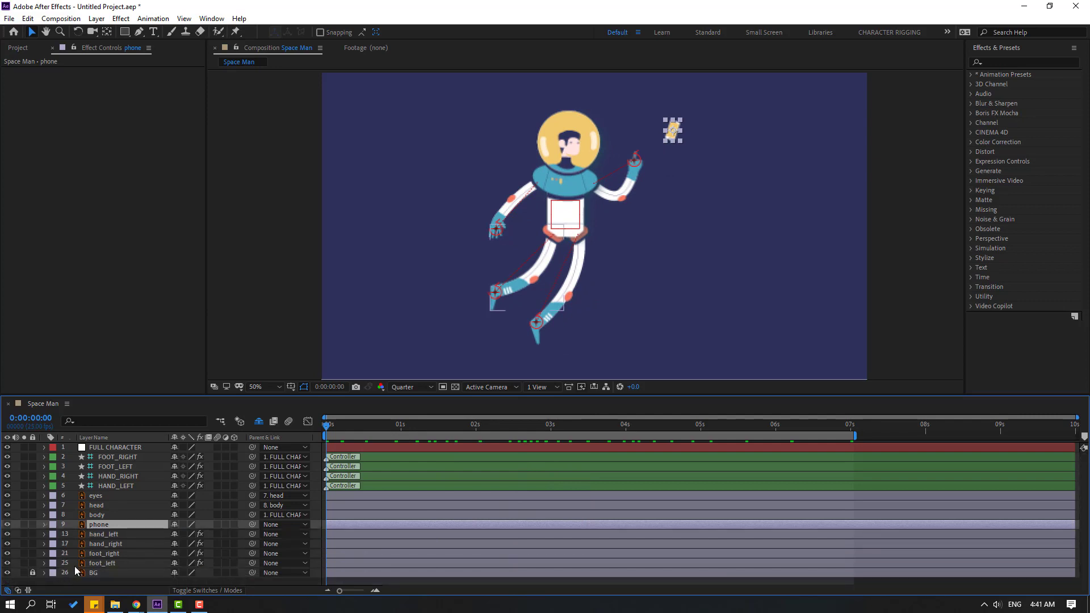
Step: Reveal the head layer's Rotation and set its first keyframe of 0° at 0:00:00:03
{"action": "left_click", "coordinate": [97, 507]}
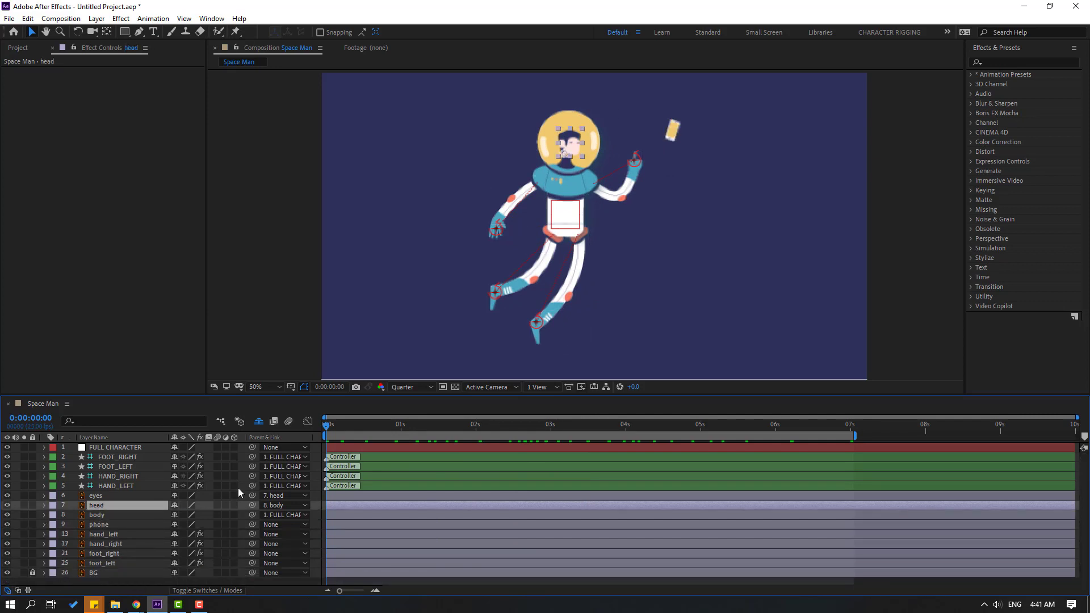
{"action": "key", "text": "r"}
{"action": "left_click", "coordinate": [335, 432]}
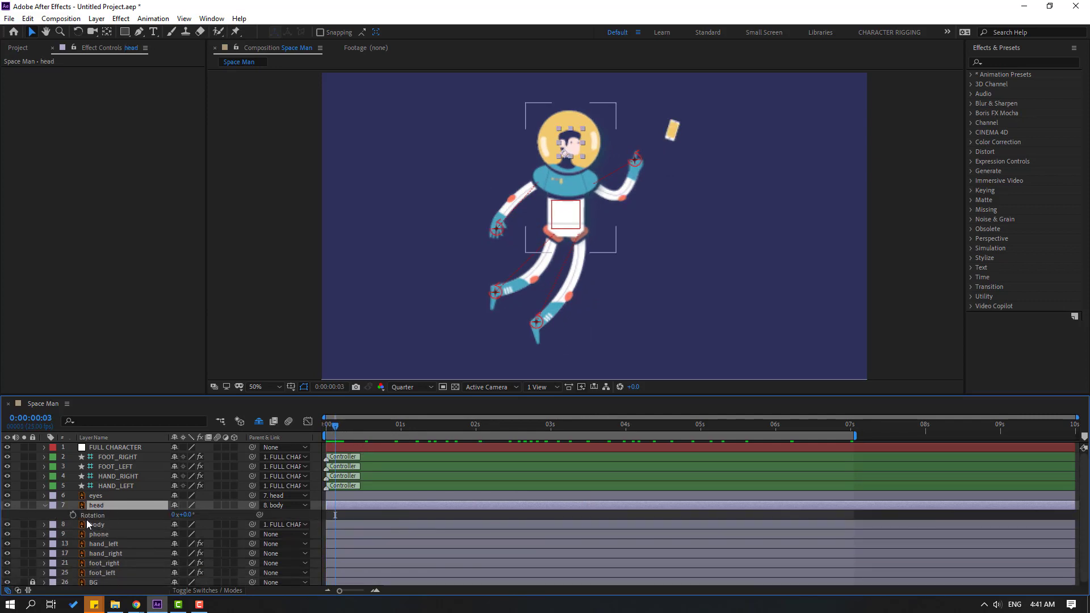
{"action": "key", "text": "alt+shift+r"}
{"action": "key", "text": "Return"}
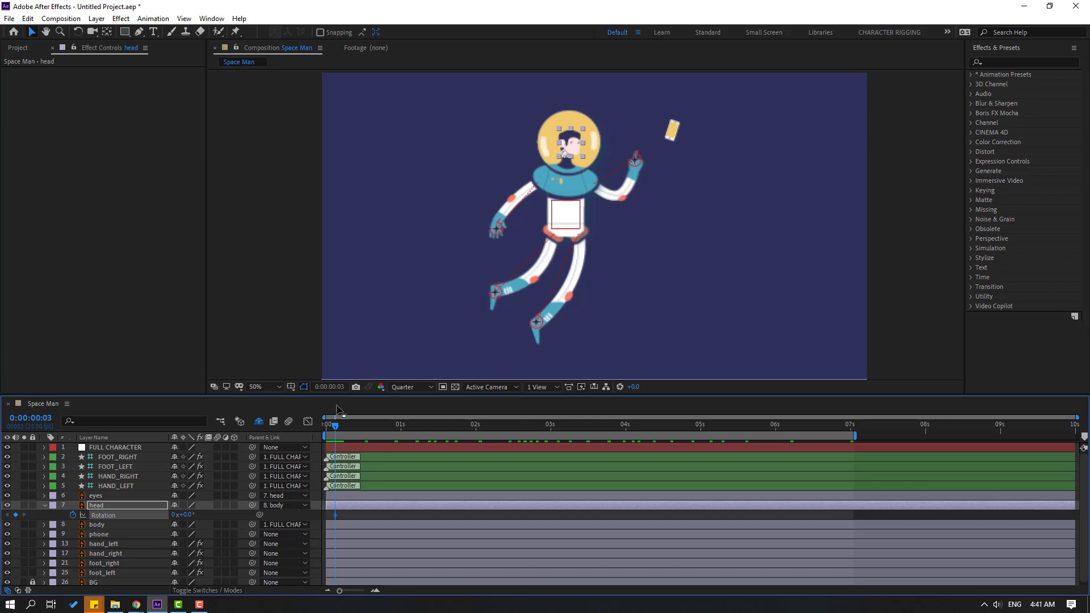
Step: Go 10 frames forward to 0:00:00:13 and set the head's Rotation to -10°
{"action": "left_click", "coordinate": [329, 389]}
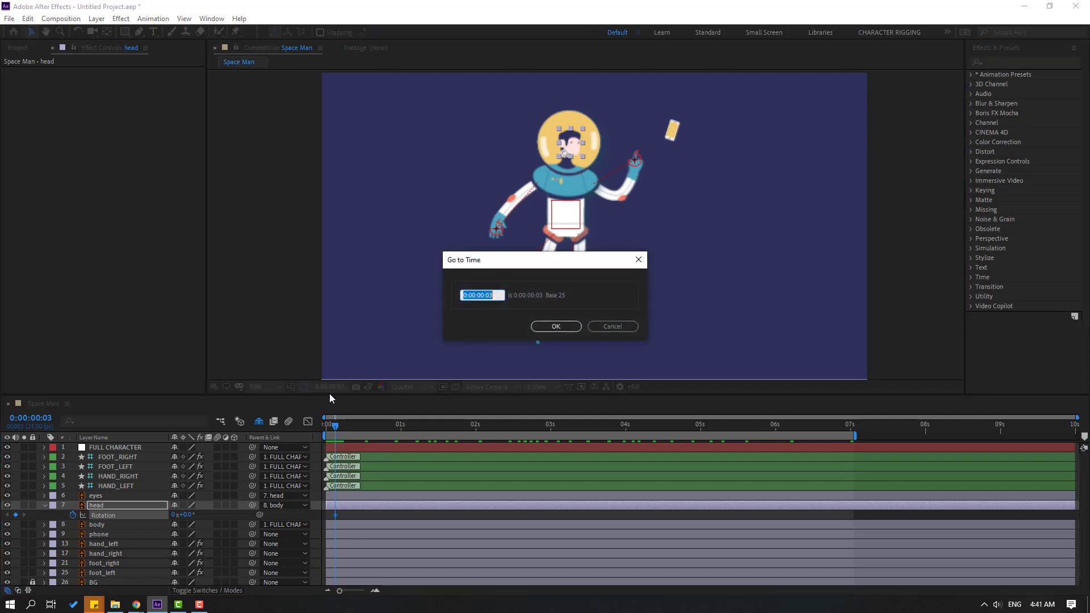
{"action": "type", "text": "+10"}
{"action": "key", "text": "Tab"}
{"action": "left_click", "coordinate": [556, 326]}
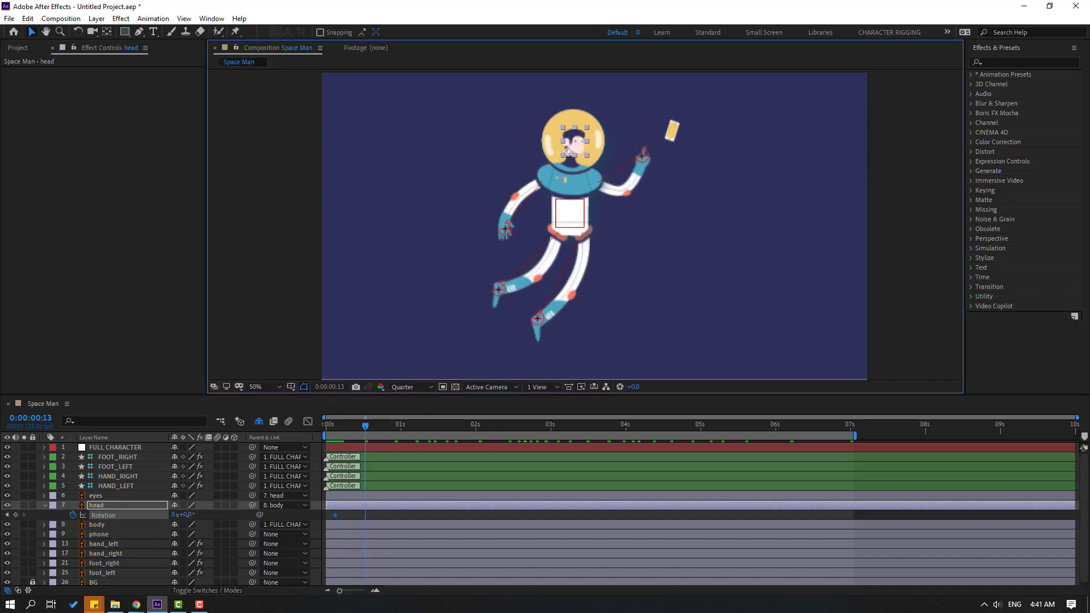
{"action": "left_click_drag", "start_coordinate": [187, 516], "coordinate": [185, 516]}
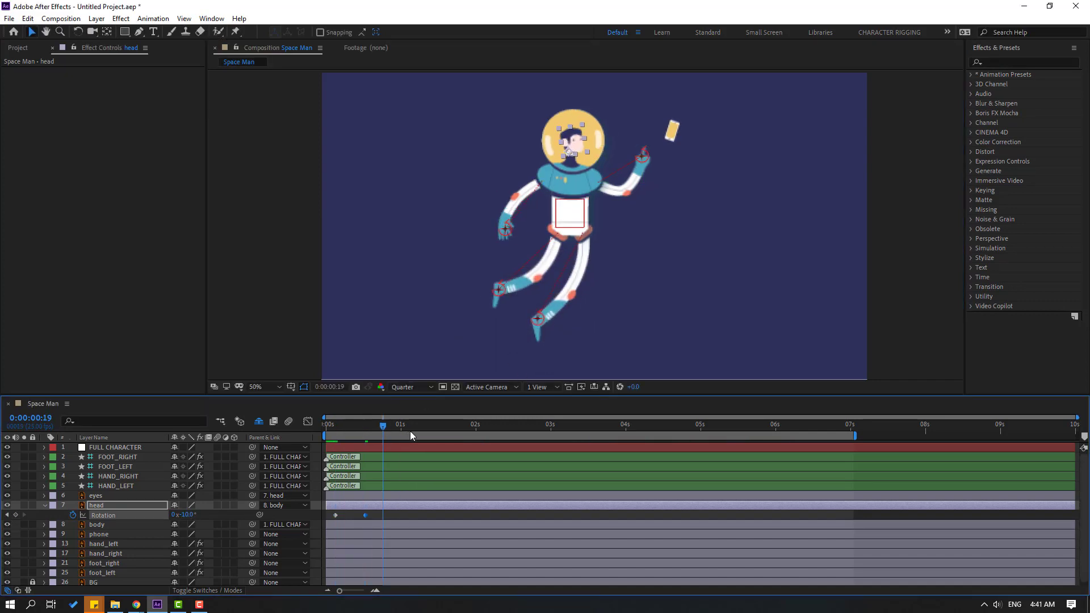
Step: Add a holding keyframe for the head's Rotation at 0:00:01:15, and set the Rotation to 7° at 0:00:02:00
{"action": "key", "text": "space"}
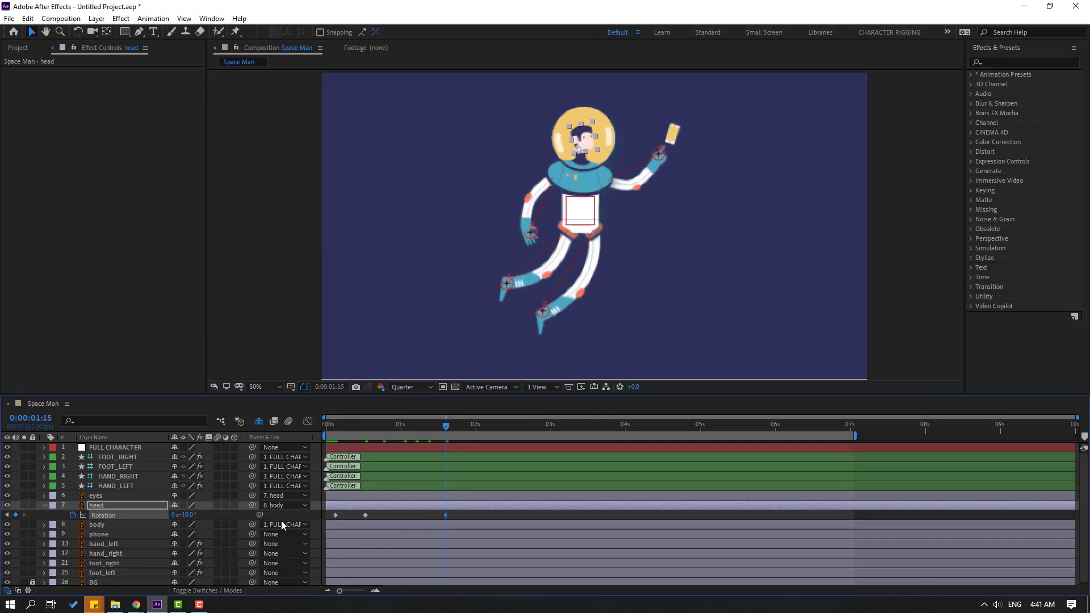
{"action": "key", "text": "shift+Page_Down"}
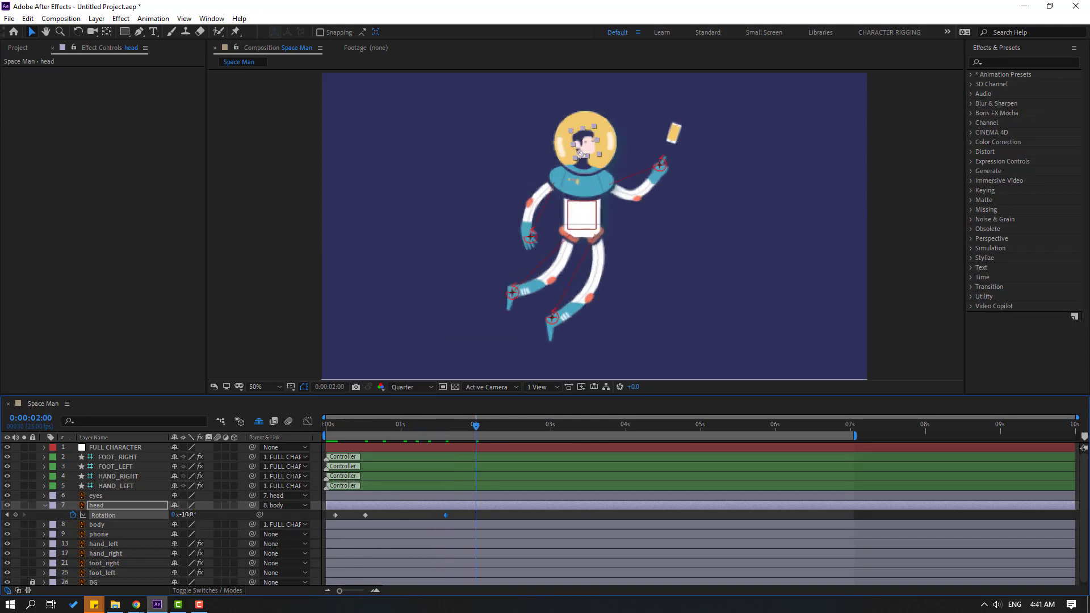
{"action": "left_click_drag", "start_coordinate": [187, 515], "coordinate": [199, 515]}
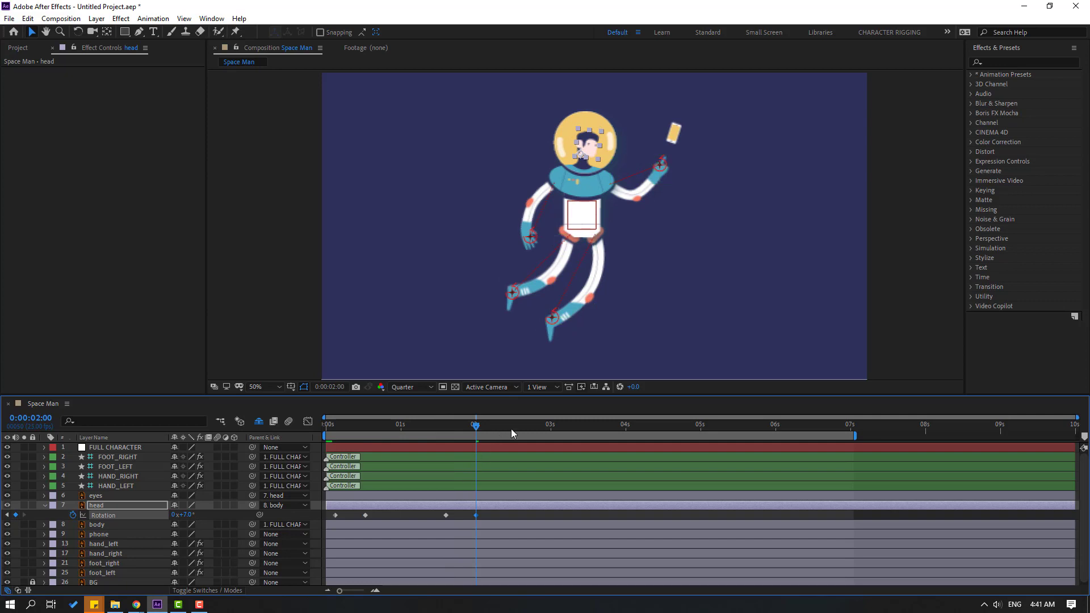
Step: Add a holding keyframe for the head's Rotation at 0:00:02:20, and set the Rotation to -13° at 0:00:03:05
{"action": "left_click_drag", "start_coordinate": [513, 434], "coordinate": [536, 434]}
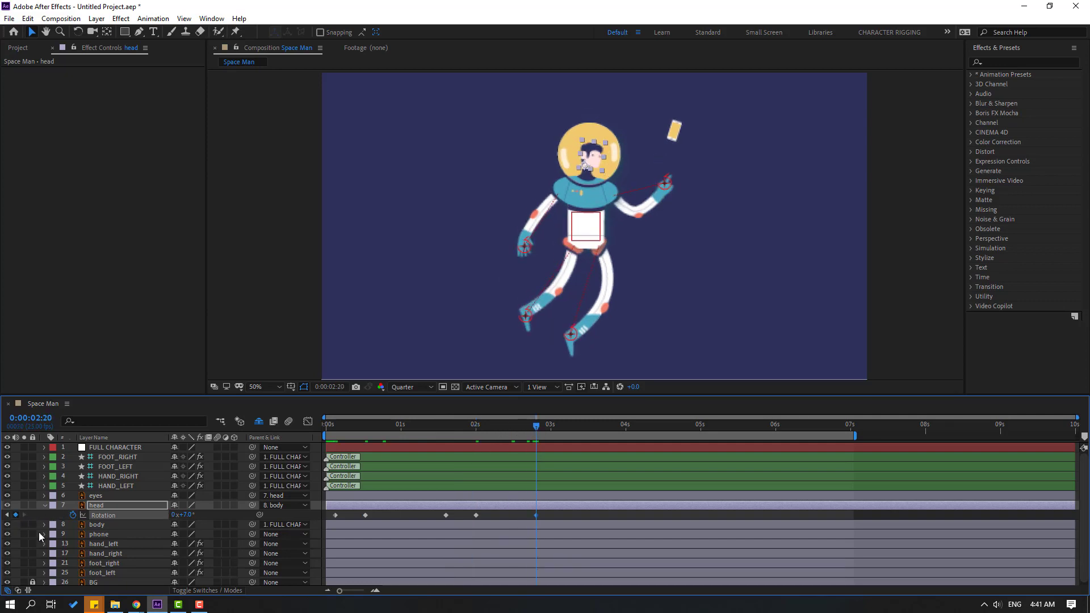
{"action": "key", "text": "shift+Page_Down"}
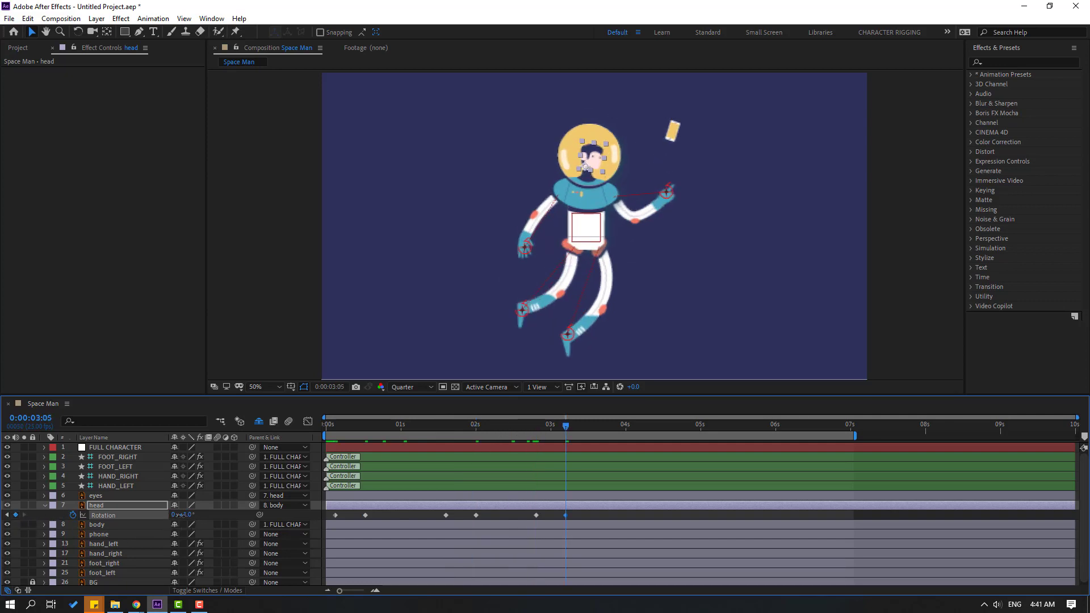
{"action": "left_click_drag", "start_coordinate": [186, 515], "coordinate": [179, 515]}
Step: Add a holding keyframe for the head's Rotation at 0:00:04:09, and set the Rotation to 0° at 0:00:04:19
{"action": "left_click", "coordinate": [653, 434]}
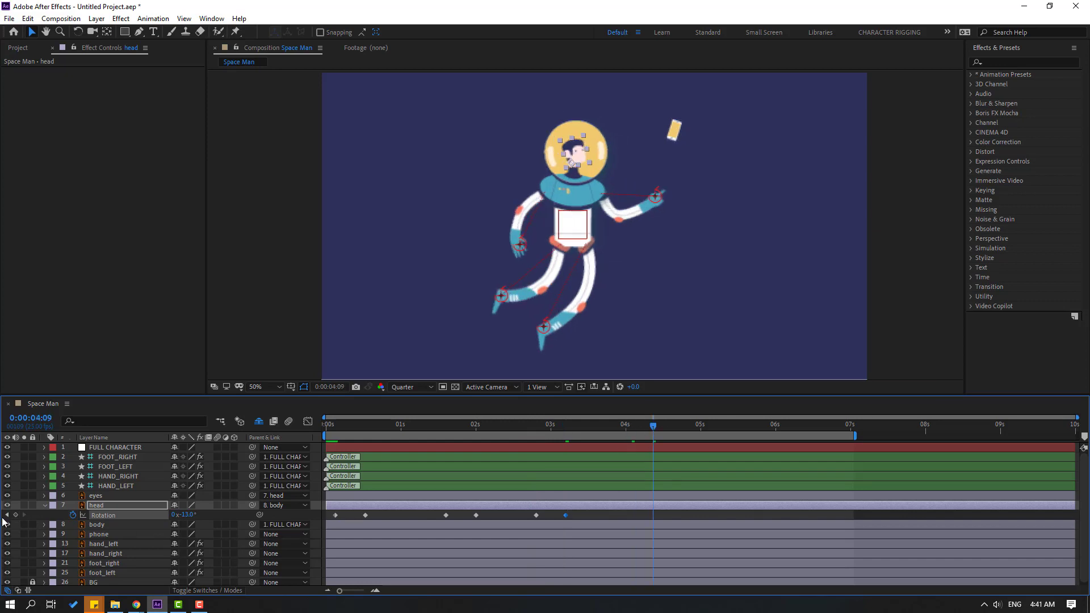
{"action": "left_click", "coordinate": [15, 515]}
{"action": "key", "text": "shift+Page_Down"}
{"action": "left_click_drag", "start_coordinate": [180, 515], "coordinate": [196, 517]}
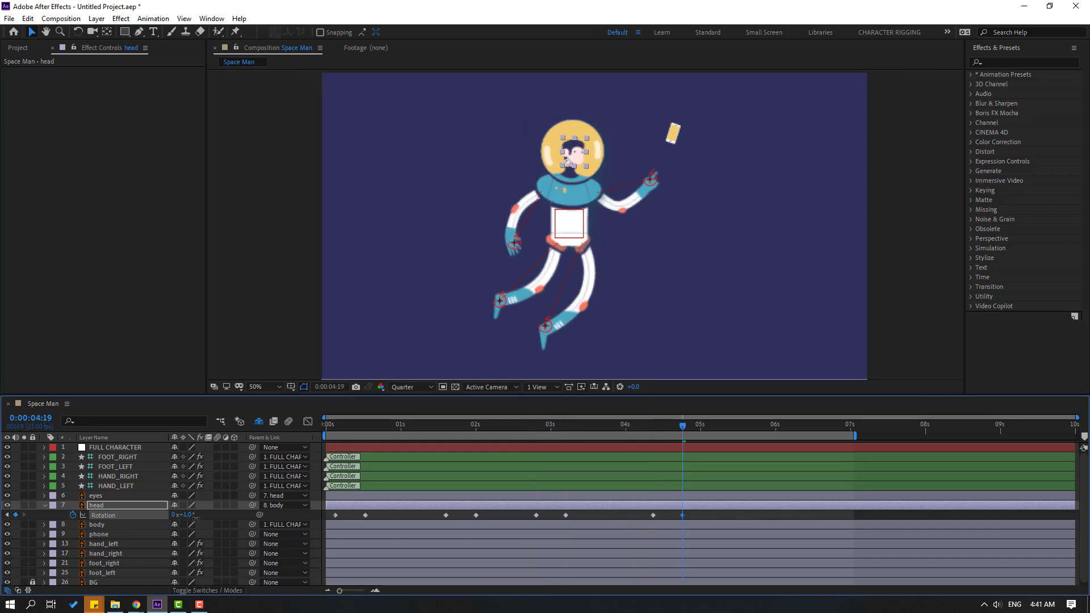
Step: Add a holding keyframe for the head's Rotation at 0:00:05:23, and set the Rotation to -9° at 0:00:06:08
{"action": "left_click", "coordinate": [770, 434]}
{"action": "left_click", "coordinate": [16, 514]}
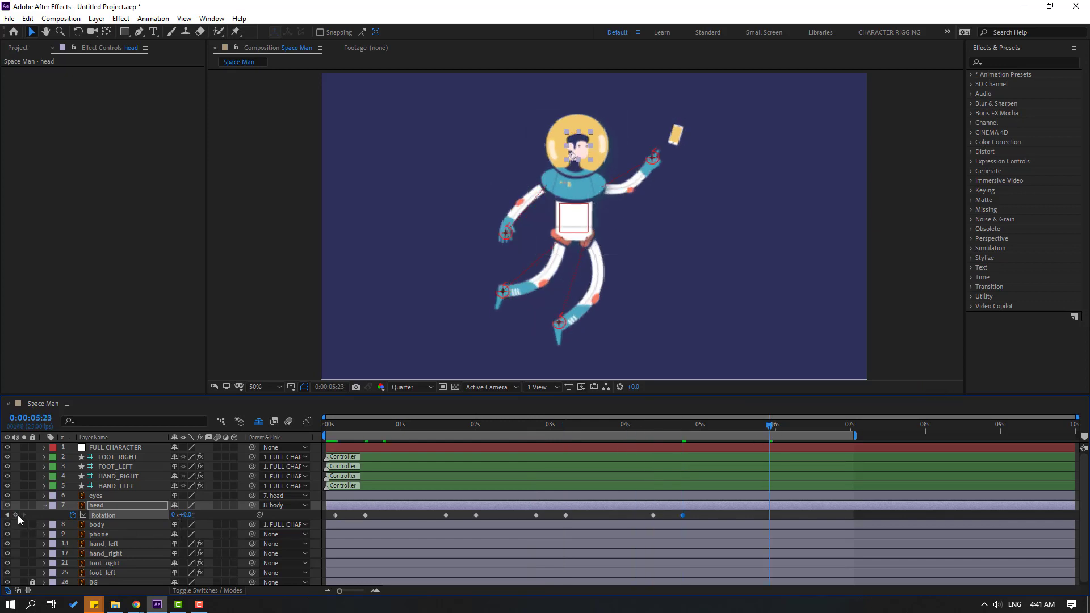
{"action": "key", "text": "shift+Page_Down"}
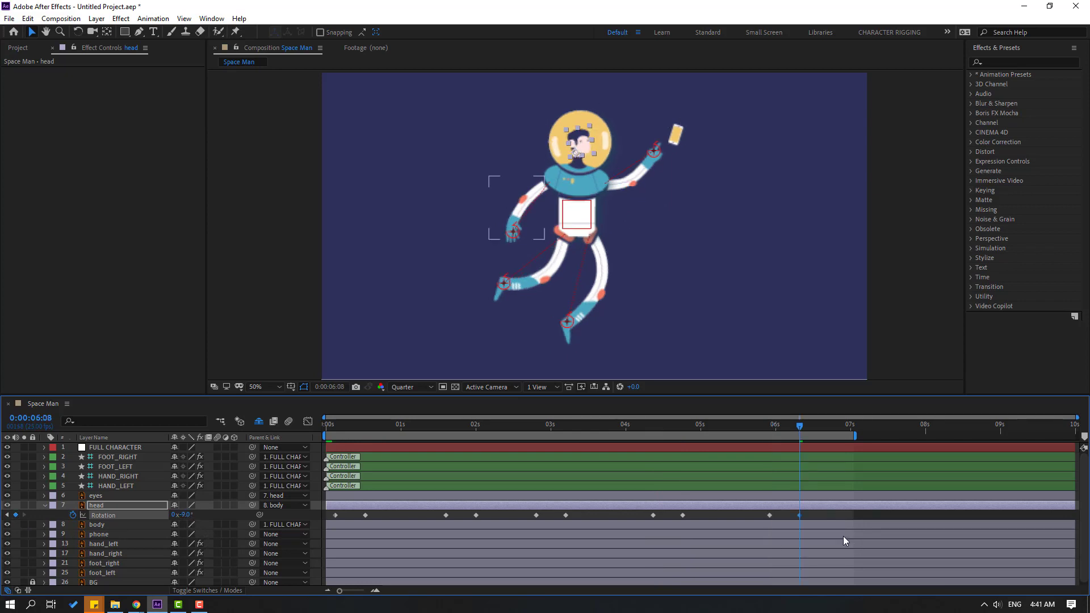
Step: Apply Easy Ease to all of the head's Rotation keyframes, preview the animation and return to 0:00:00:00
{"action": "left_click_drag", "start_coordinate": [813, 518], "coordinate": [288, 524]}
{"action": "right_click", "coordinate": [335, 516]}
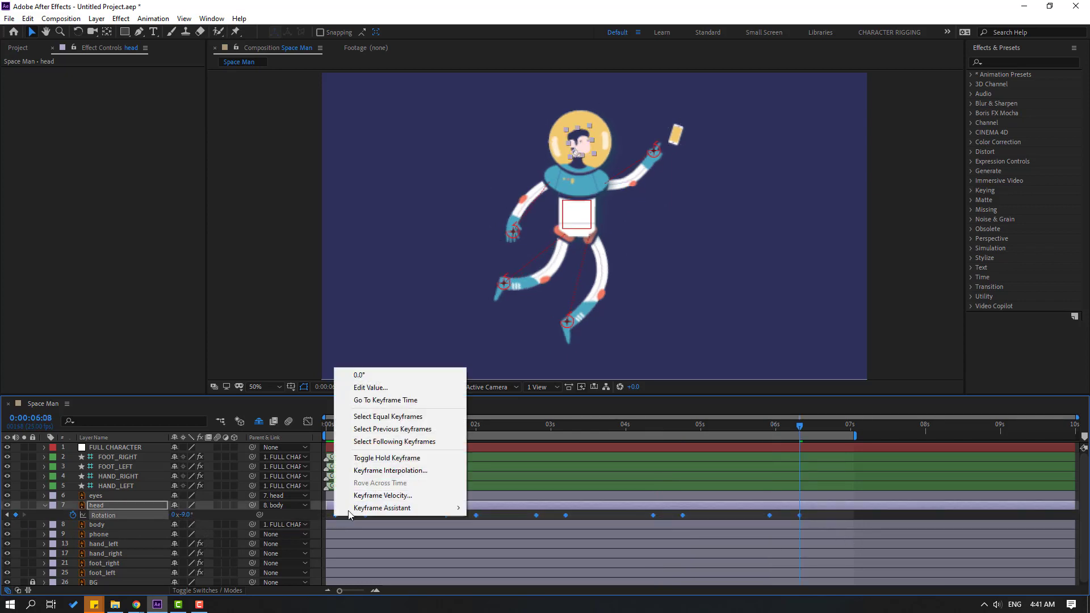
{"action": "mouse_move", "coordinate": [398, 508]}
{"action": "left_click", "coordinate": [511, 431]}
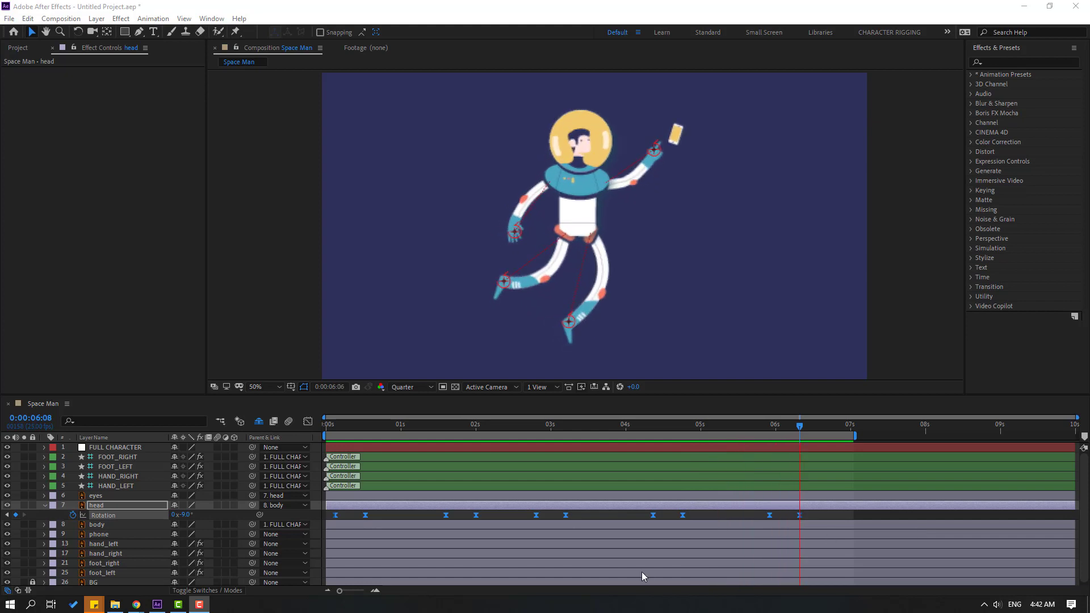
{"action": "left_click", "coordinate": [173, 474]}
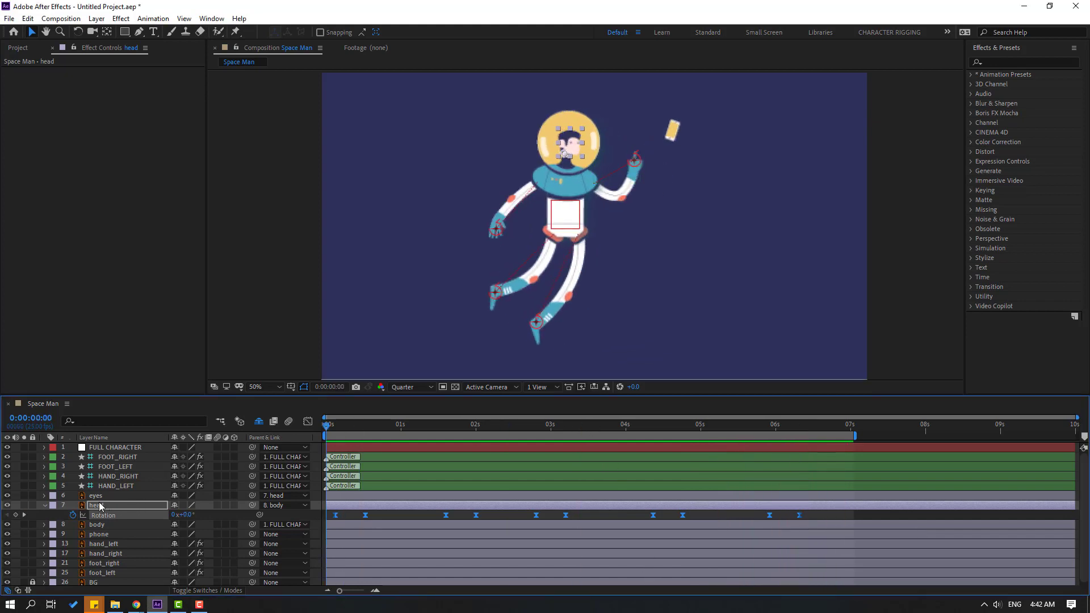
Step: Keyframe the eyes layer's Scale at 100, 100% at 0:00:00:05, and set it to 100, 5% three frames further on at 0:00:00:08
{"action": "left_click", "coordinate": [97, 495]}
{"action": "key", "text": "s"}
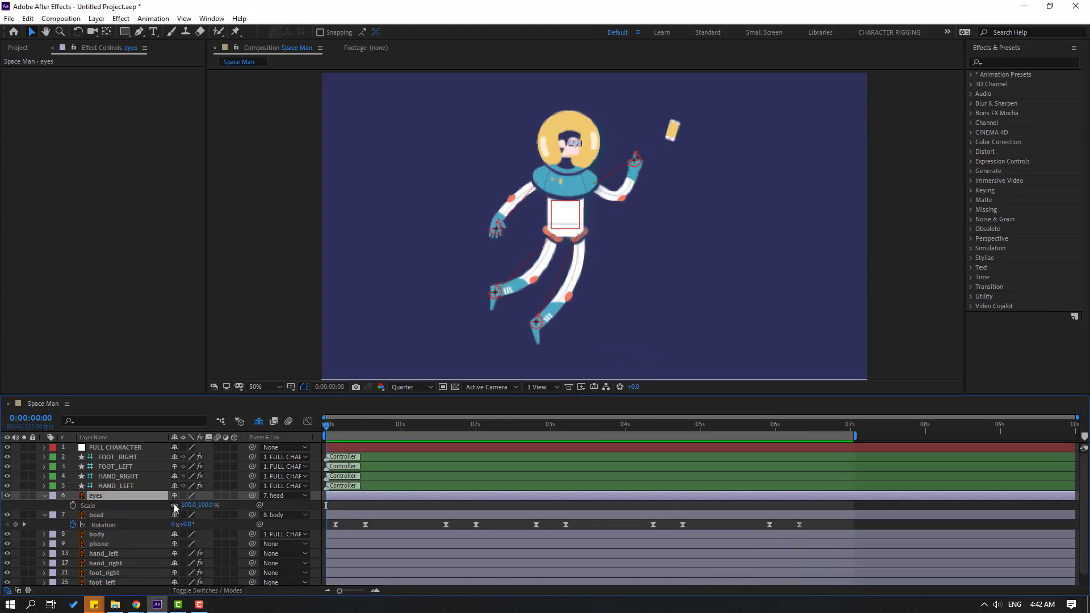
{"action": "left_click_drag", "start_coordinate": [327, 427], "coordinate": [342, 427]}
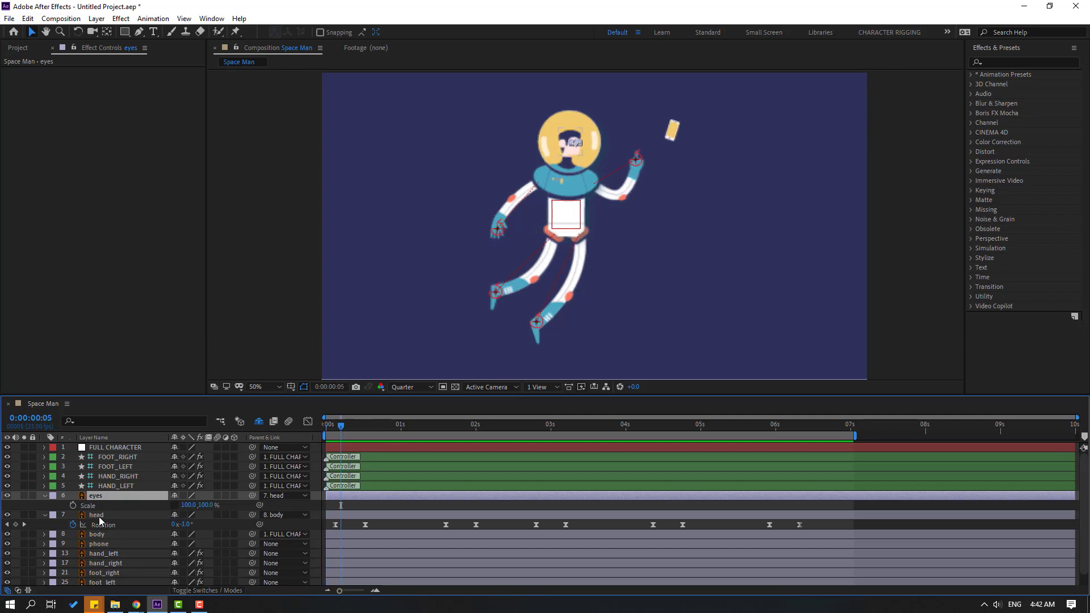
{"action": "left_click", "coordinate": [73, 505]}
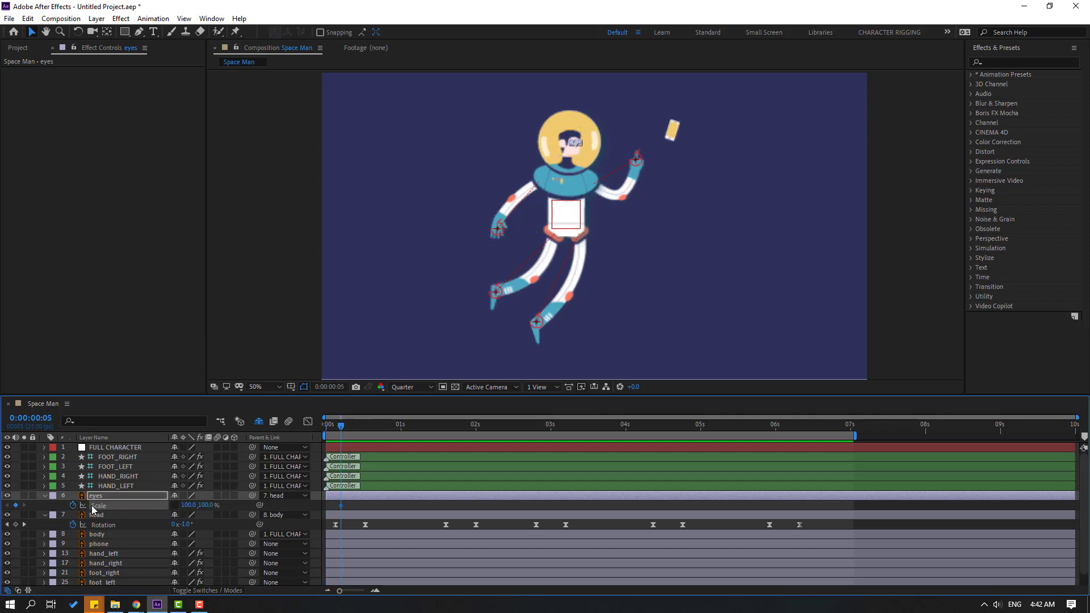
{"action": "key", "text": "Page_Down"}
{"action": "key", "text": "Page_Down"}
{"action": "key", "text": "Page_Down"}
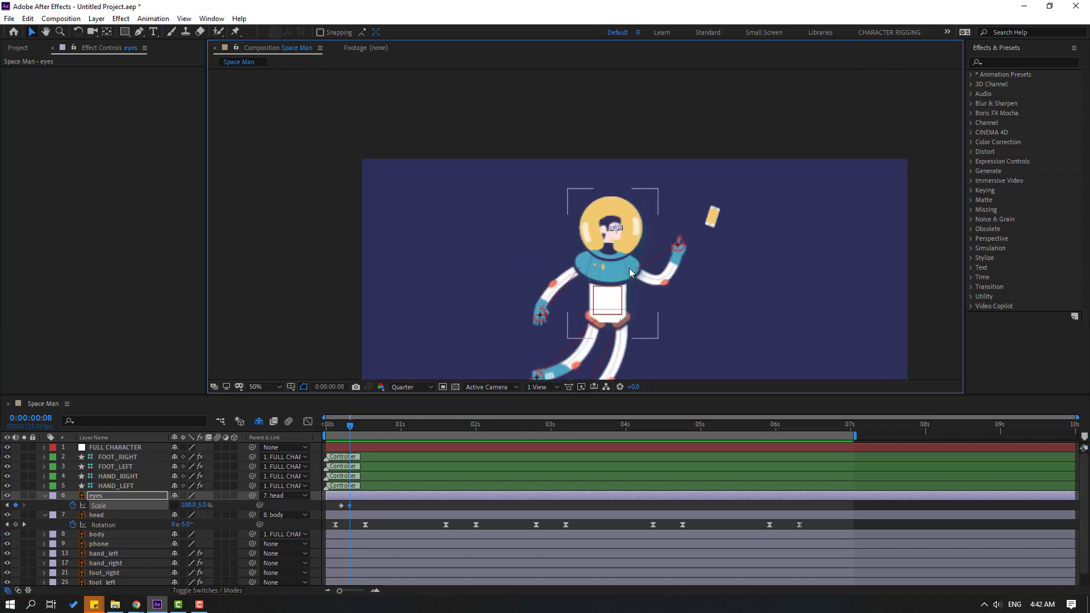
Step: Zoom the composition view in on the character's head and set the preview resolution to Full
{"action": "scroll", "coordinate": [629, 268], "scroll_direction": "up", "scroll_amount": 4}
{"action": "left_click", "coordinate": [407, 387]}
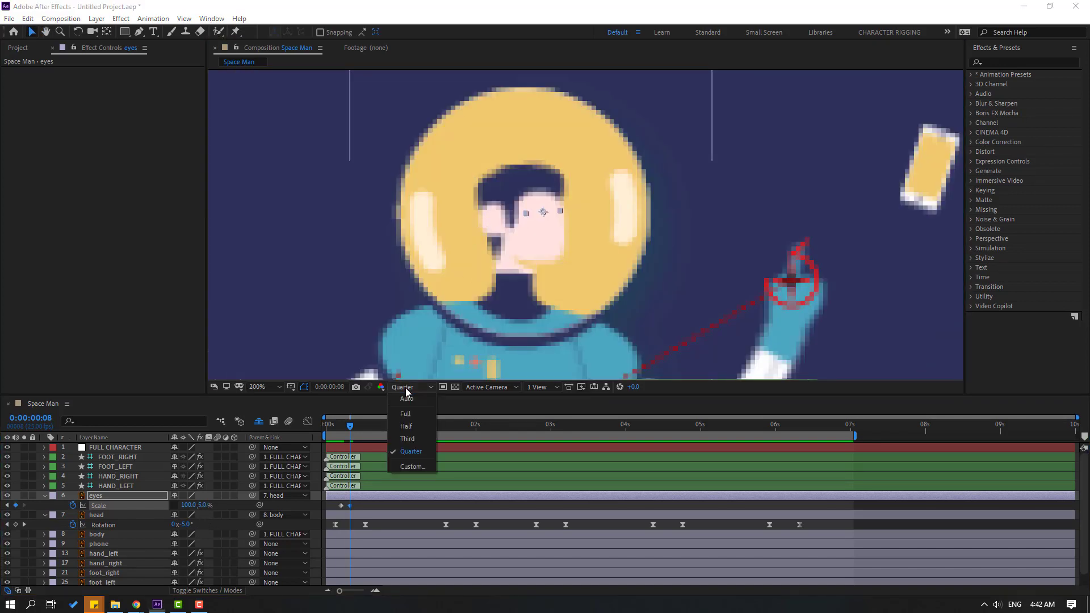
{"action": "left_click", "coordinate": [411, 414]}
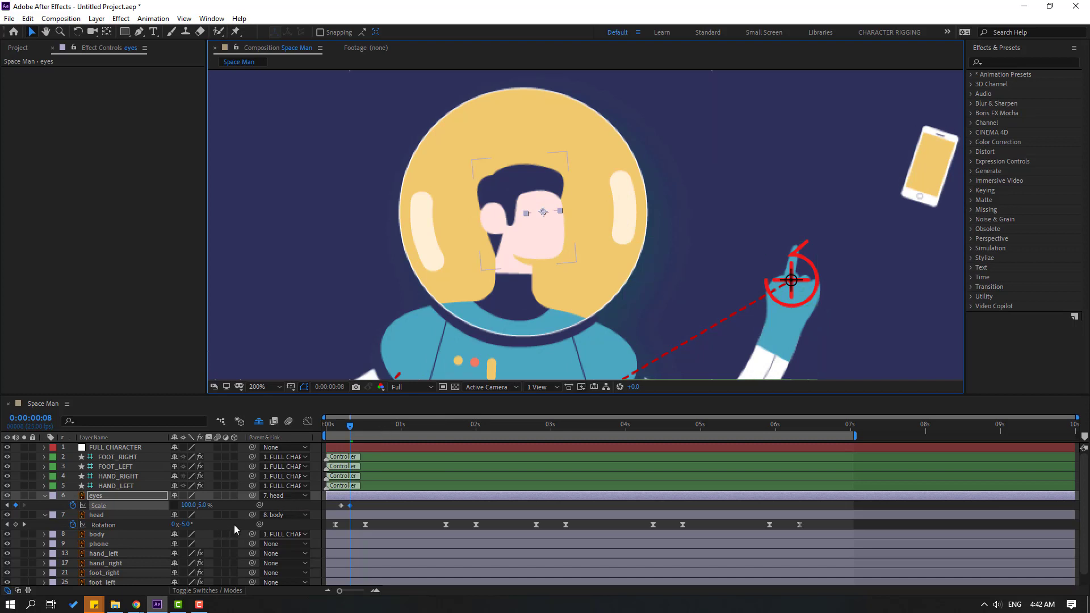
Step: Reopen the eyes by setting the eyes layer's Scale to 100, 100% three frames further on at 0:00:00:11
{"action": "key", "text": "Page_Down"}
{"action": "key", "text": "Page_Down"}
{"action": "key", "text": "Page_Down"}
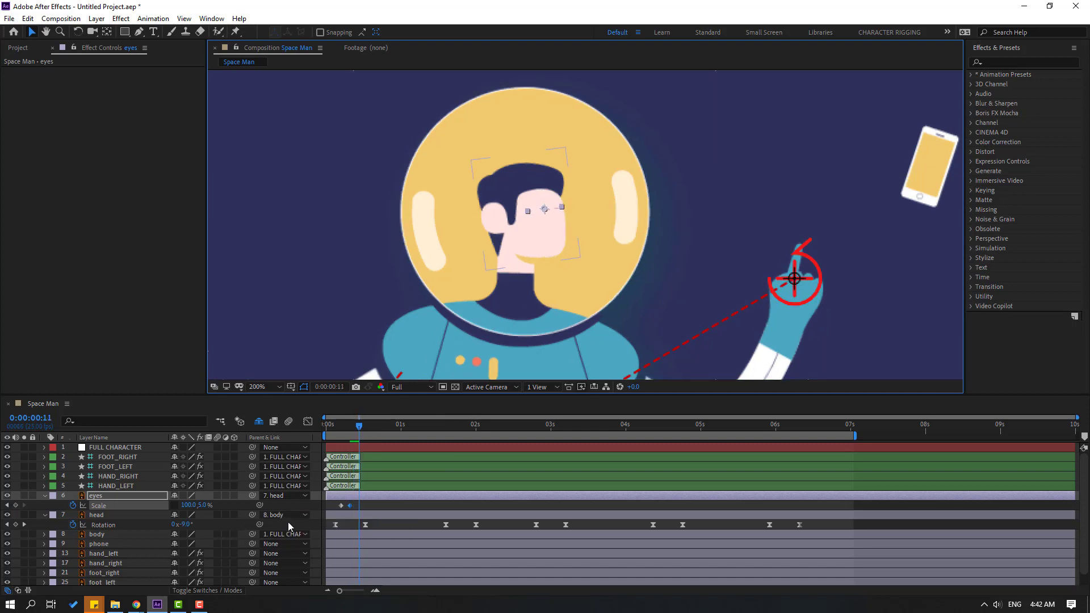
{"action": "left_click_drag", "start_coordinate": [211, 504], "coordinate": [216, 511]}
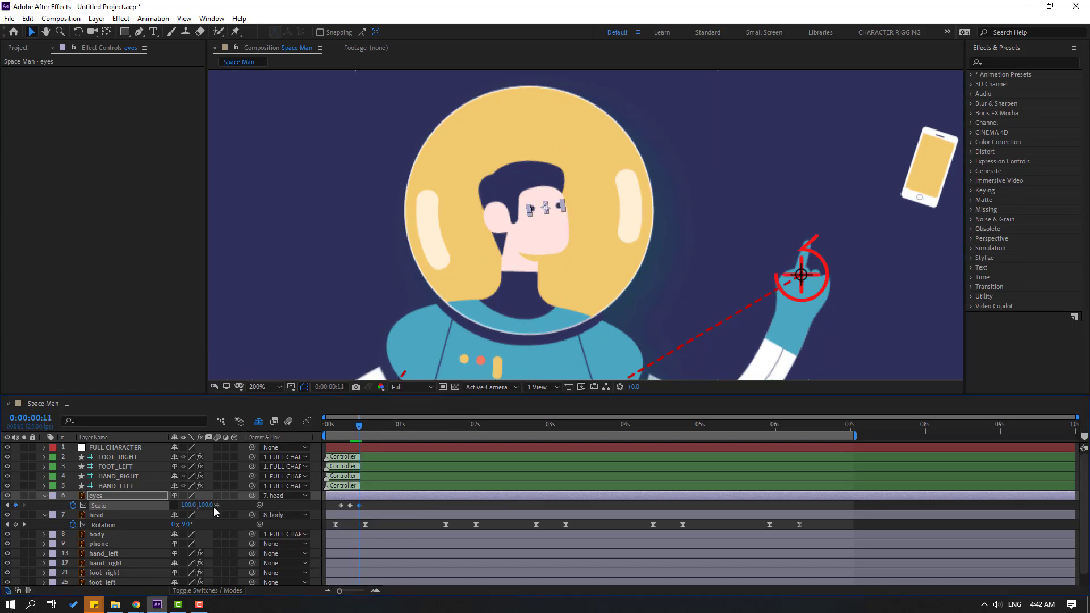
Step: Apply Easy Ease to the three Scale keyframes of the eyes layer's first blink
{"action": "right_click", "coordinate": [340, 505]}
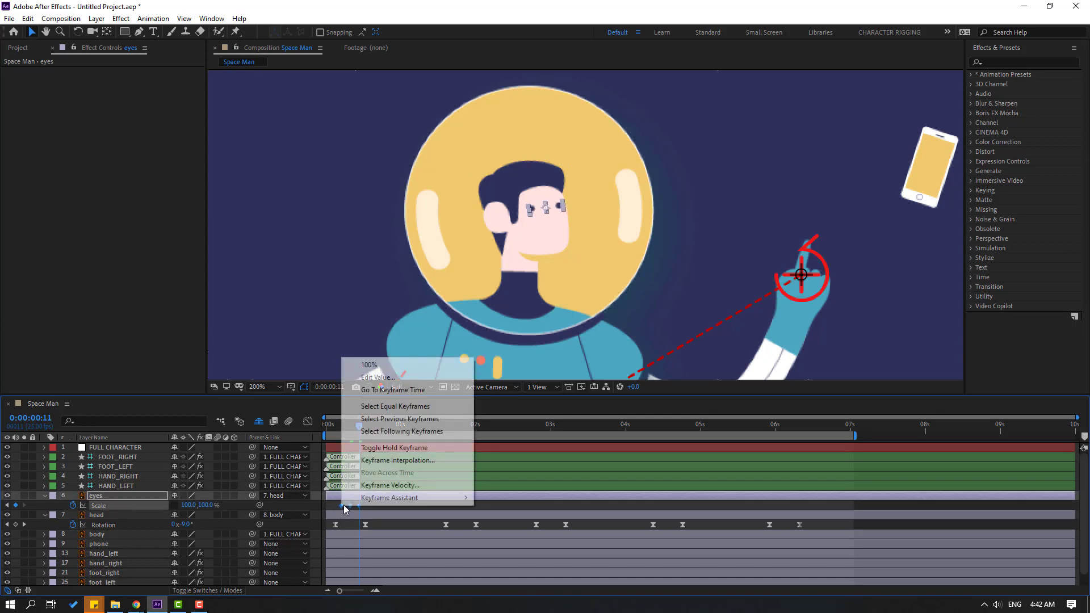
{"action": "mouse_move", "coordinate": [397, 564]}
{"action": "left_click", "coordinate": [511, 424]}
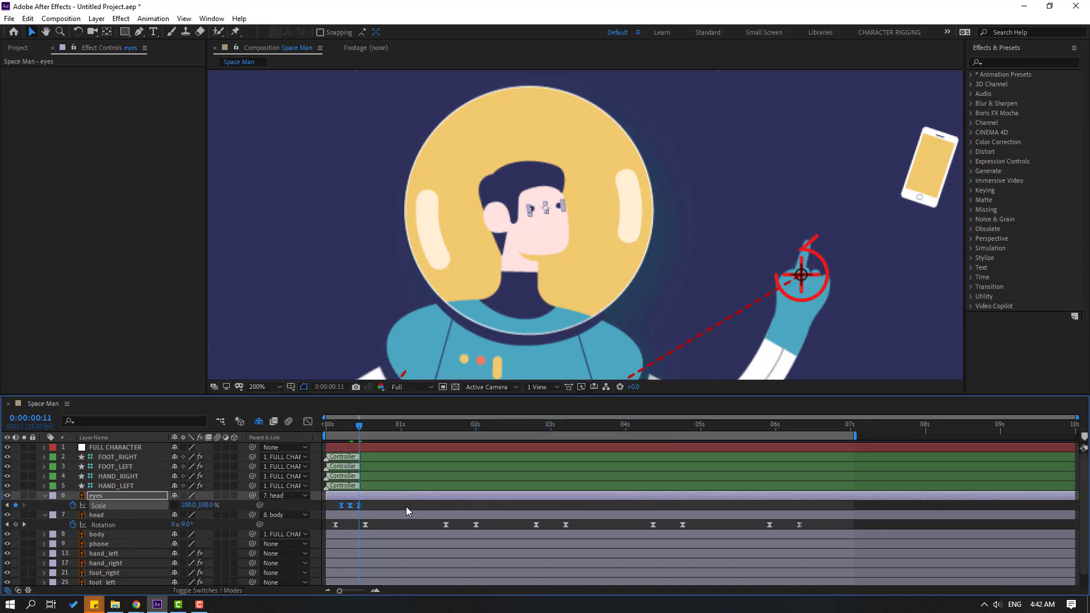
Step: Paste copies of the eyes layer's three blink keyframes at 0:00:02:09, at about 4.4 seconds and at 0:00:06:00
{"action": "left_click", "coordinate": [504, 424]}
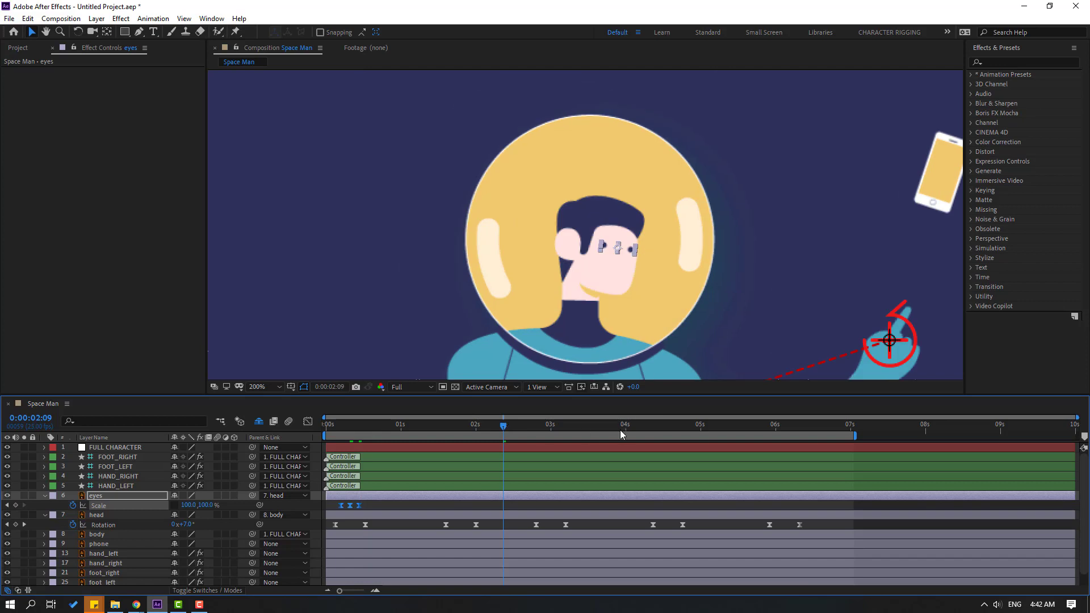
{"action": "key", "text": "ctrl+v"}
{"action": "left_click", "coordinate": [657, 424]}
{"action": "key", "text": "ctrl+v"}
{"action": "left_click", "coordinate": [776, 426]}
{"action": "key", "text": "ctrl+v"}
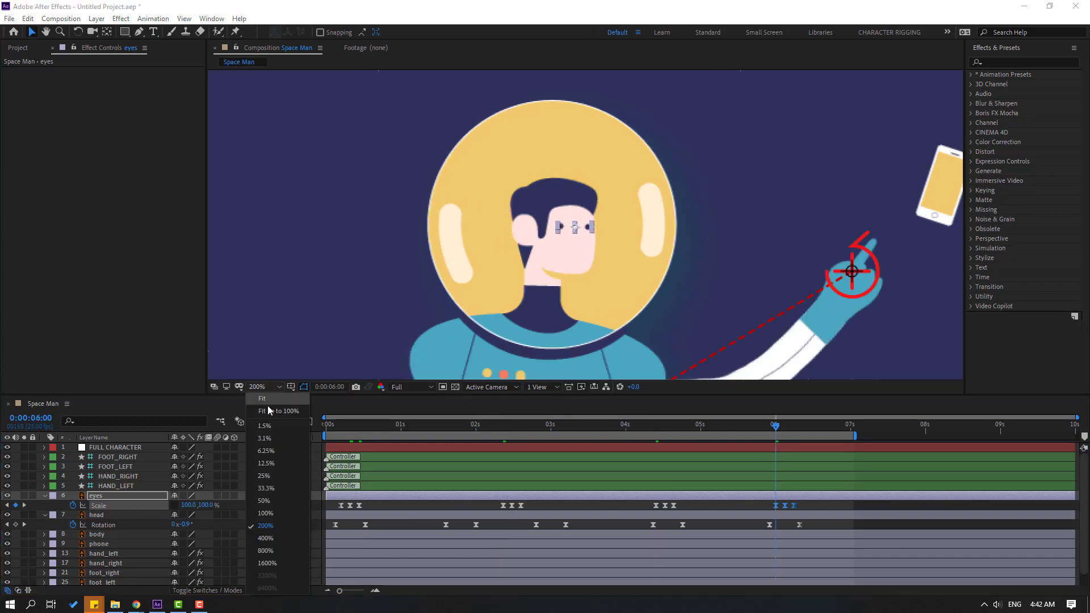
Step: Fit the whole composition in the viewer and collapse the keyframed properties of the eyes and head layers
{"action": "key", "text": "shift+slash"}
{"action": "left_click", "coordinate": [822, 507]}
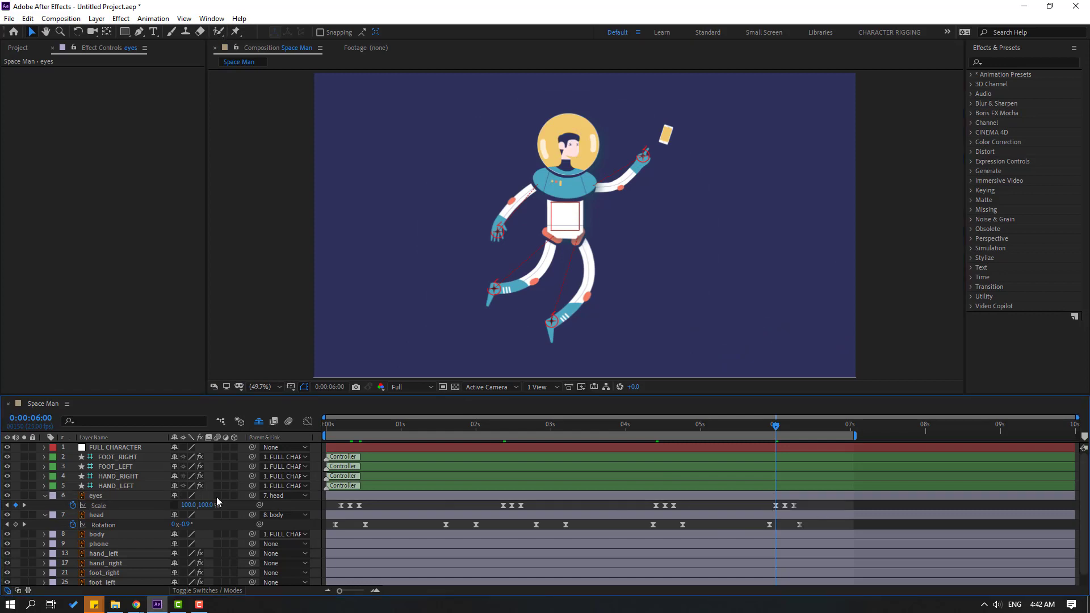
{"action": "left_click", "coordinate": [44, 496]}
{"action": "left_click", "coordinate": [45, 505]}
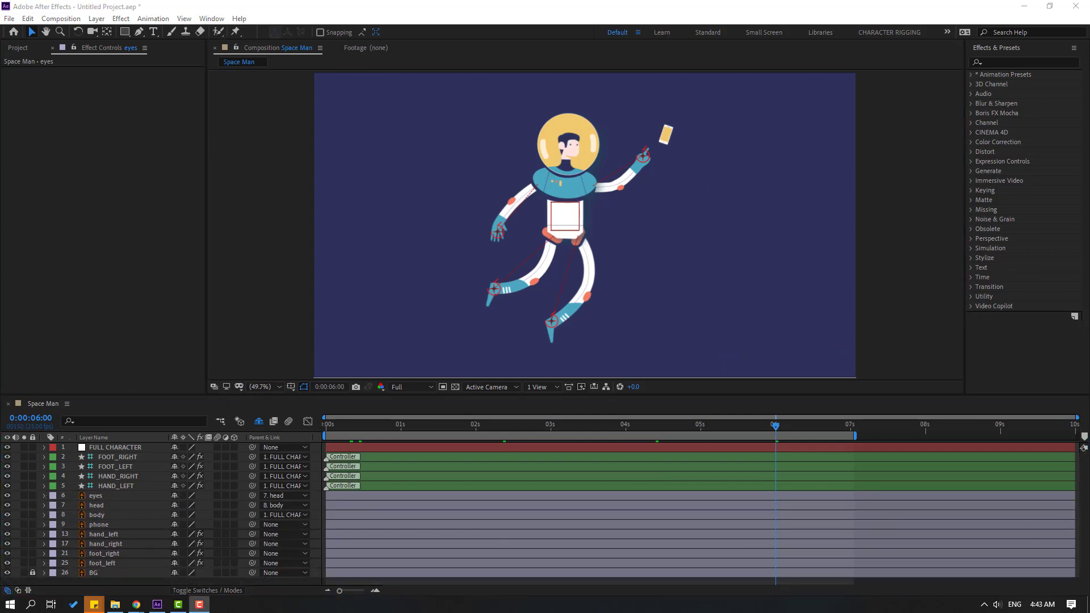
Step: Preview the finished character animation from 0:00:00:00
{"action": "left_click", "coordinate": [761, 434]}
{"action": "key", "text": "space"}
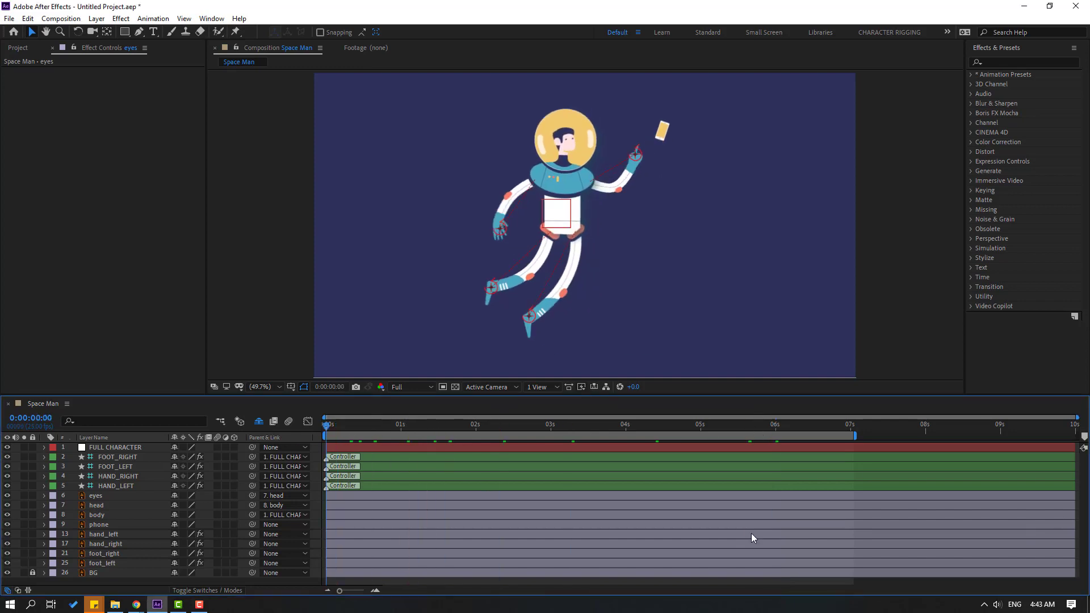